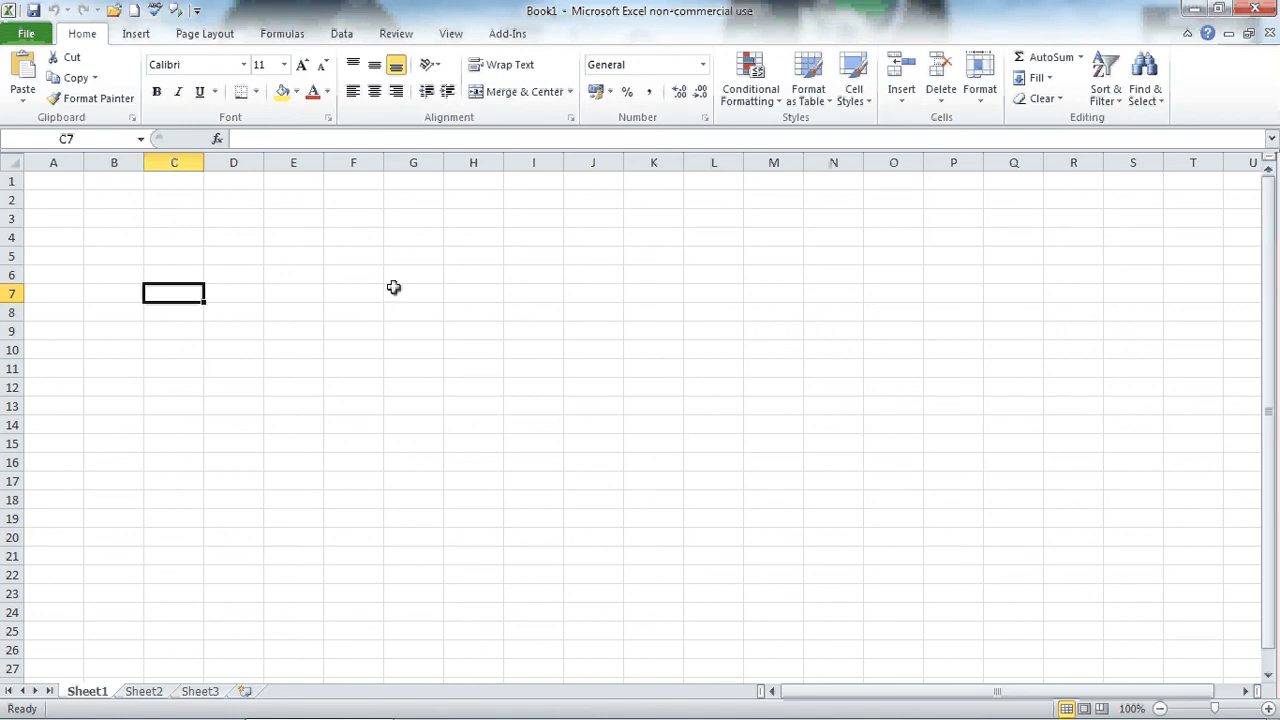
- Enter the placeholder text 'hdgvfhd' in cell F8
{"action": "left_click", "coordinate": [293, 231]}
{"action": "left_click", "coordinate": [454, 451]}
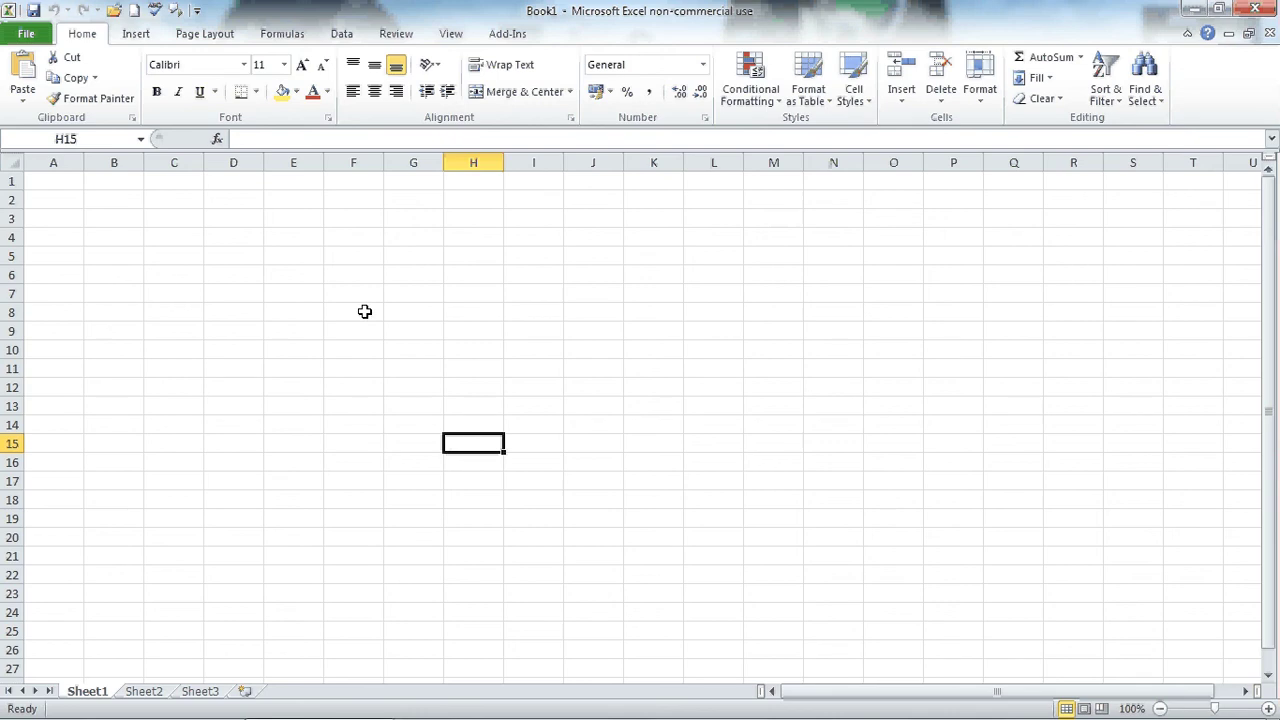
{"action": "left_click", "coordinate": [364, 312]}
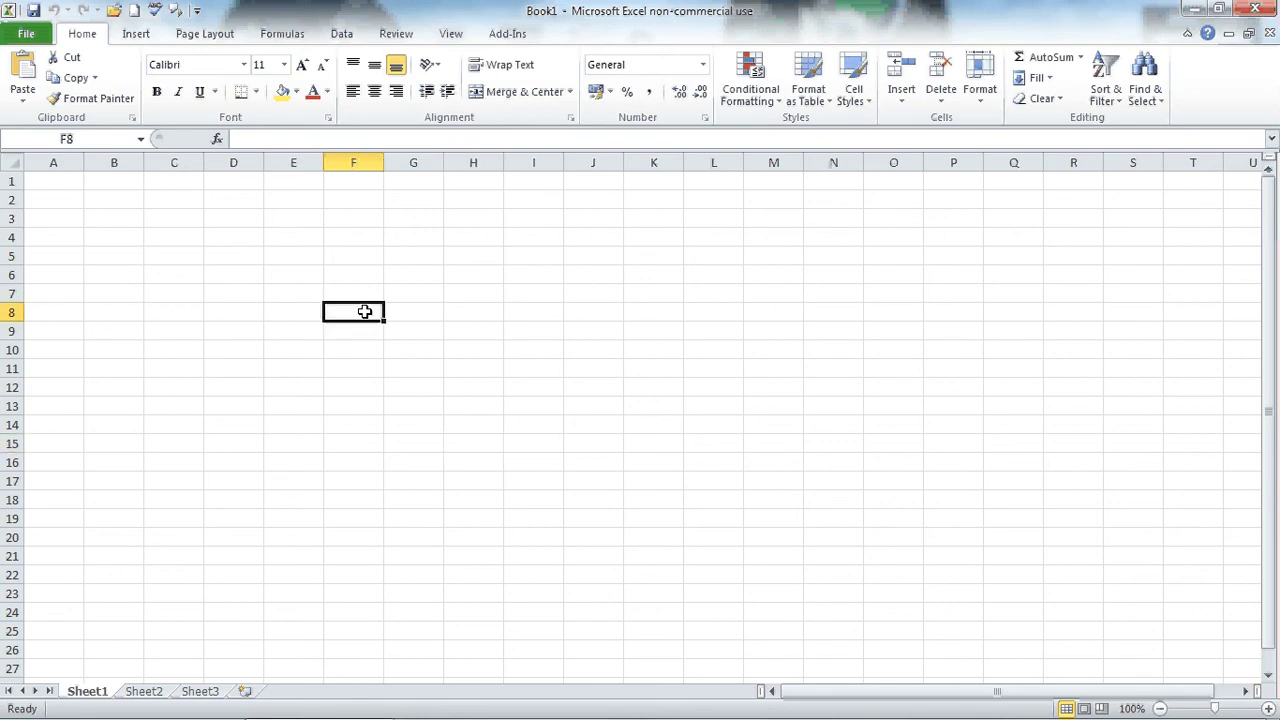
{"action": "type", "text": "hdgvf"}
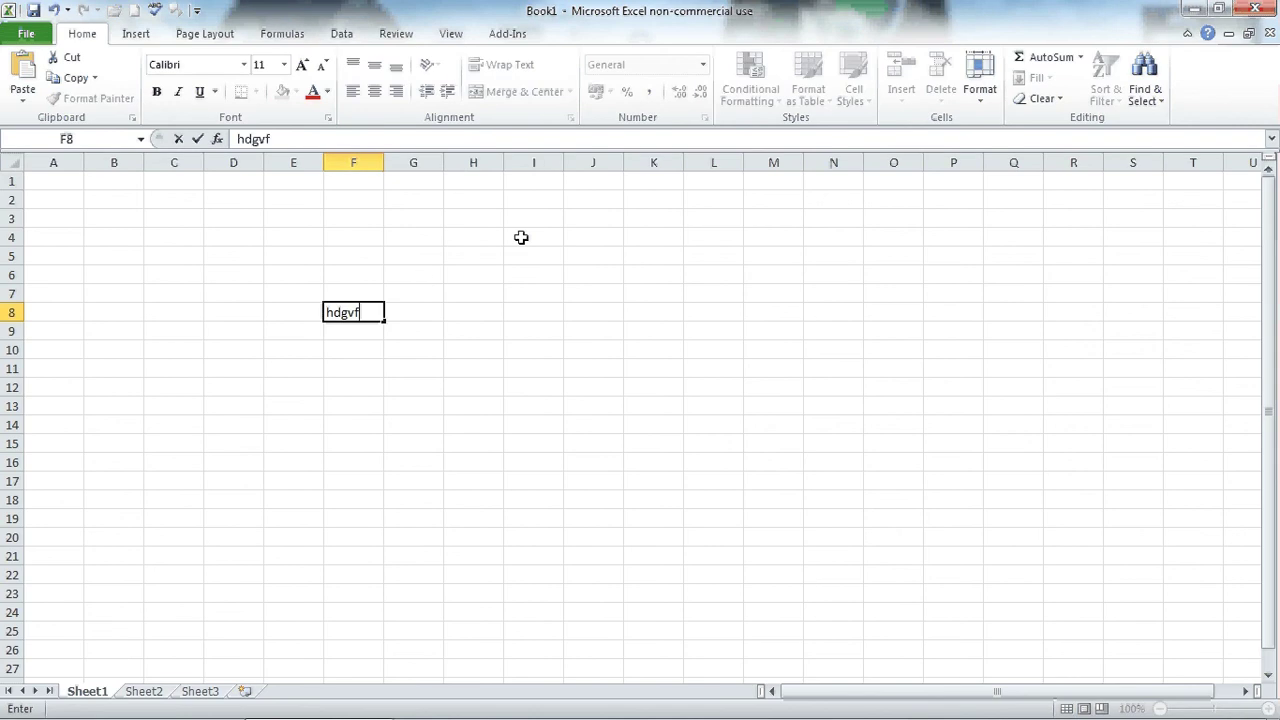
{"action": "type", "text": "hd"}
{"action": "left_click", "coordinate": [521, 237]}
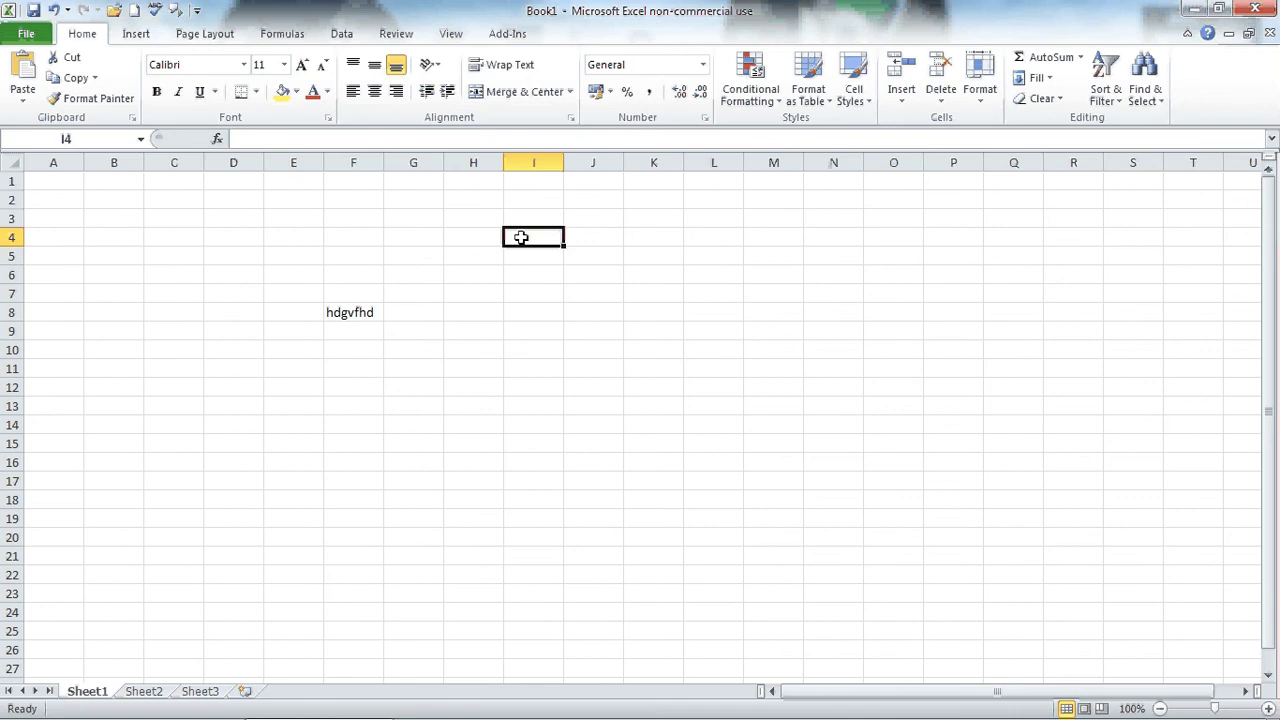
- Move the selection around cells I4–I6 with the arrow keys
{"action": "key", "text": "Down"}
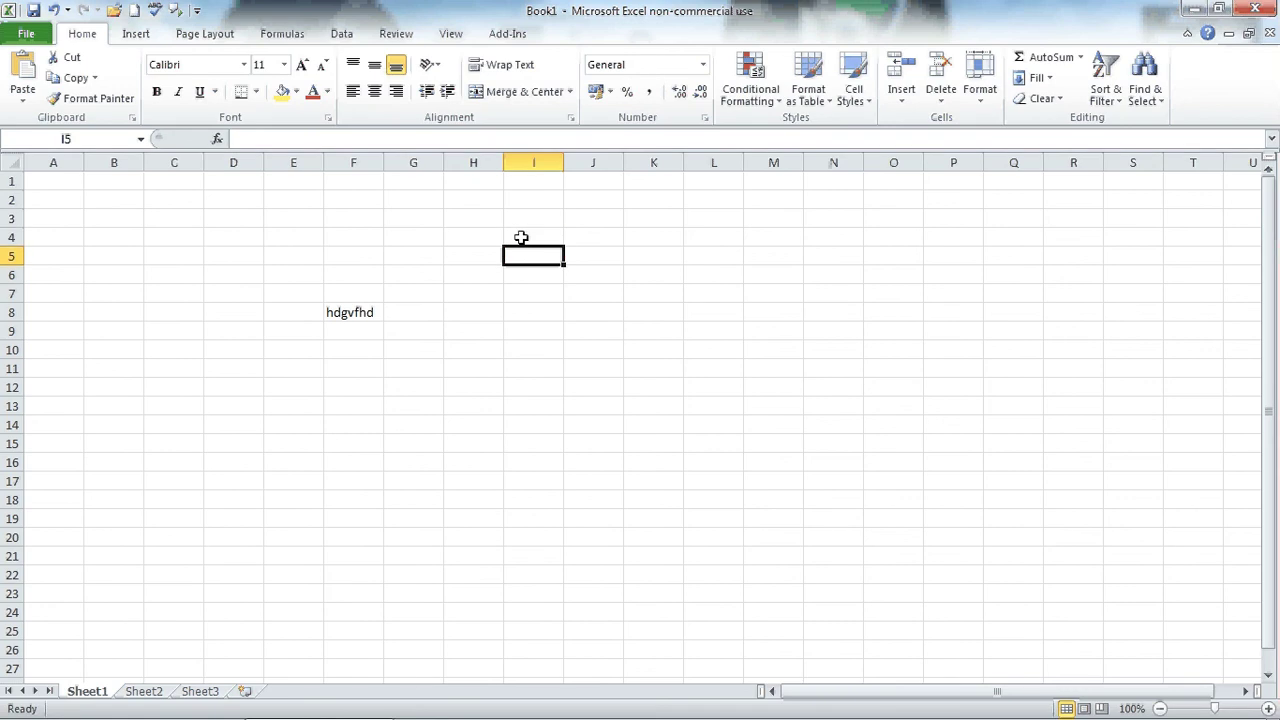
{"action": "key", "text": "Up"}
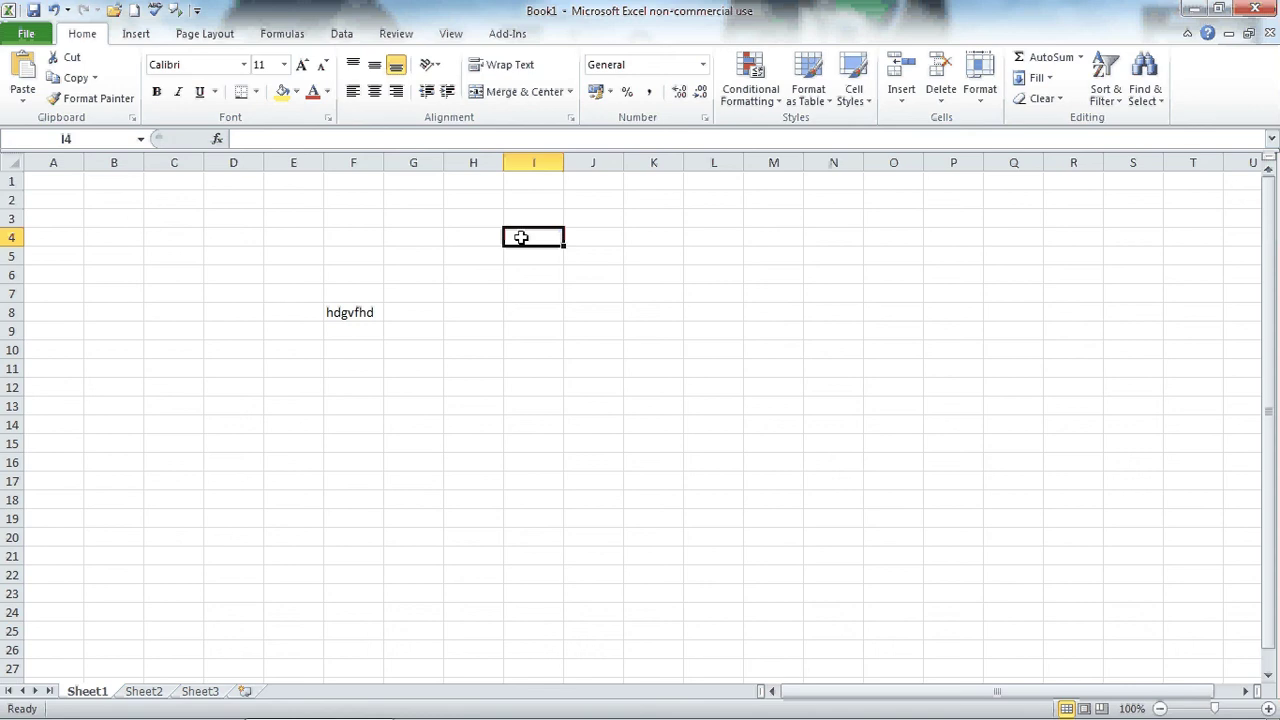
{"action": "key", "text": "Right"}
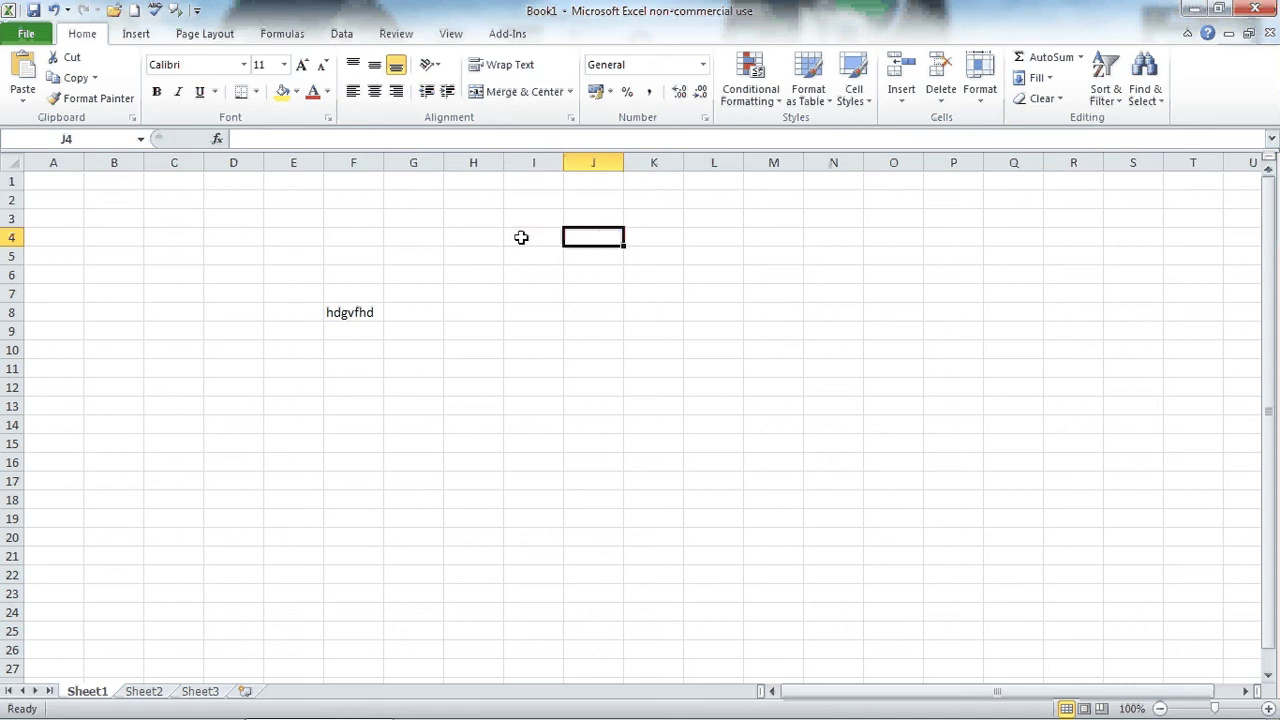
{"action": "key", "text": "Left"}
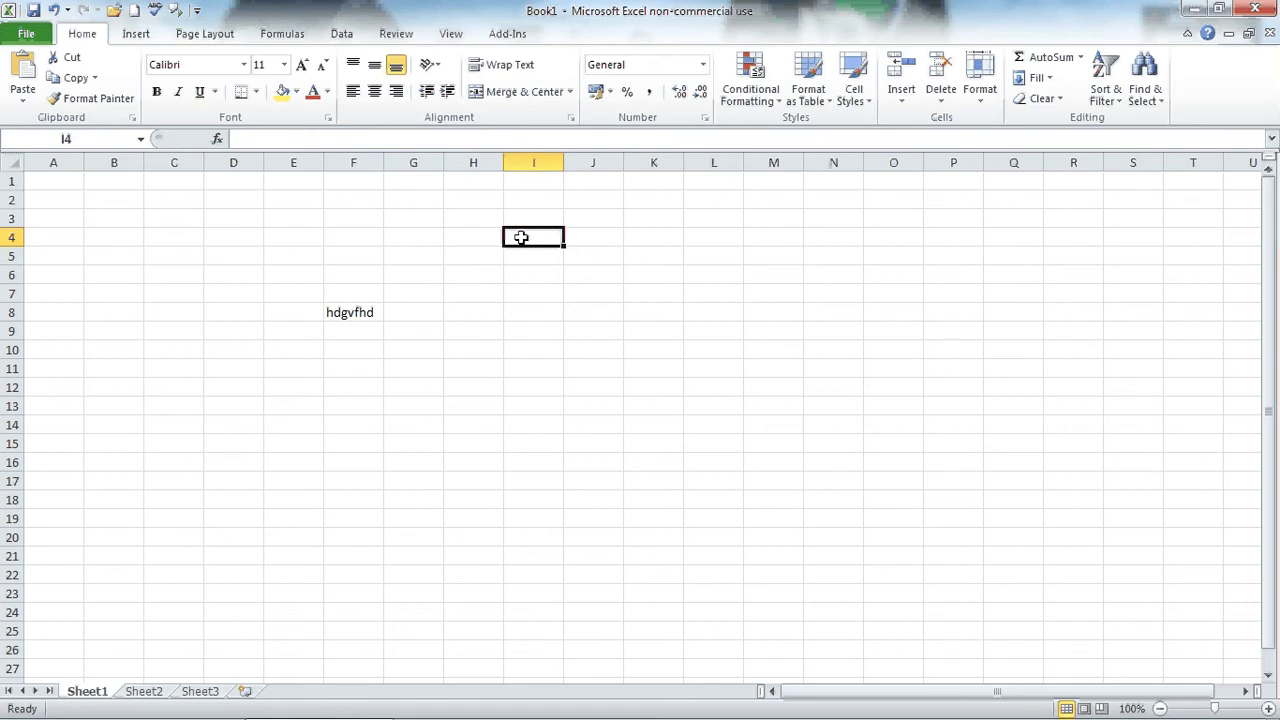
{"action": "key", "text": "Down"}
{"action": "key", "text": "Down"}
{"action": "key", "text": "Left"}
{"action": "key", "text": "Left"}
{"action": "key", "text": "Up"}
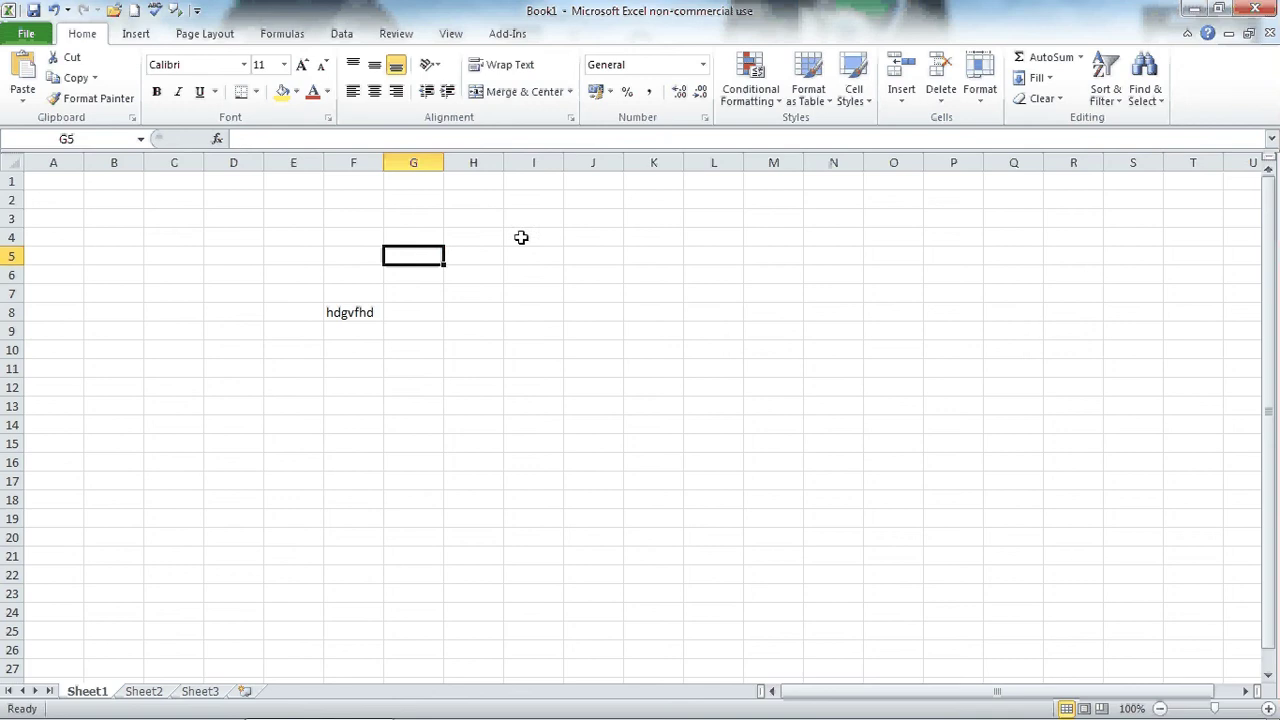
{"action": "key", "text": "Right"}
{"action": "key", "text": "Right"}
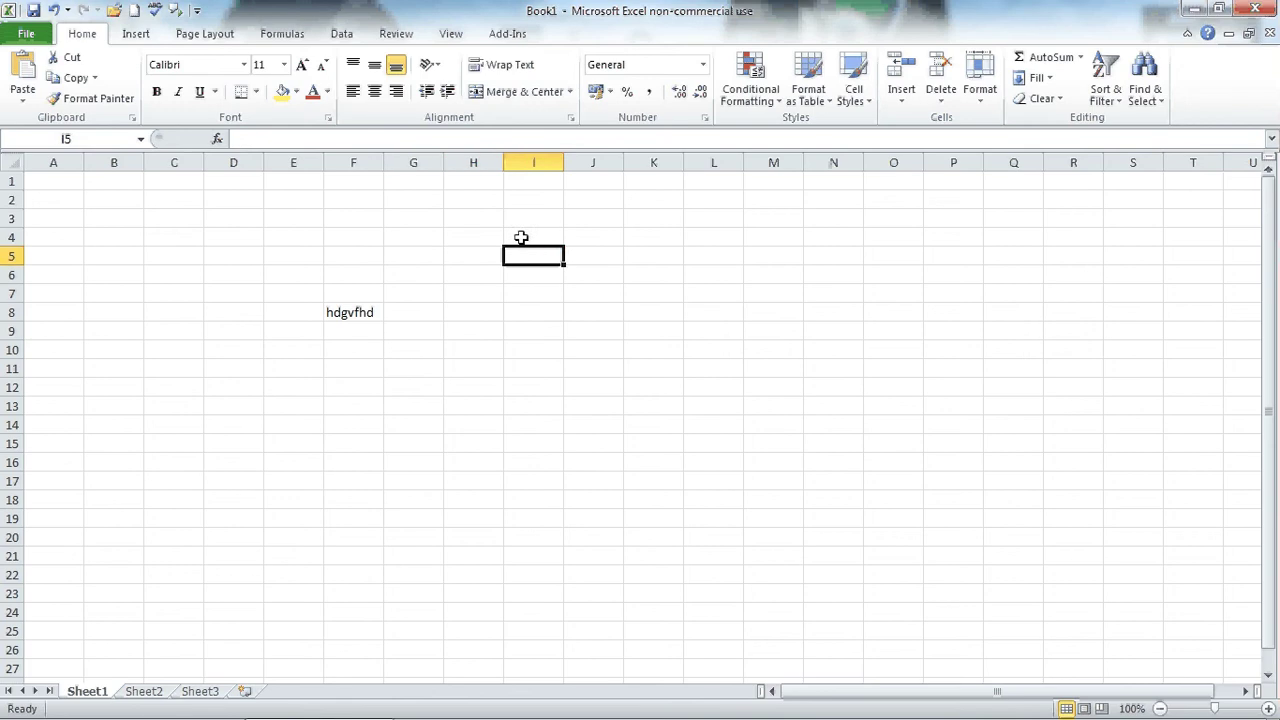
{"action": "key", "text": "Down"}
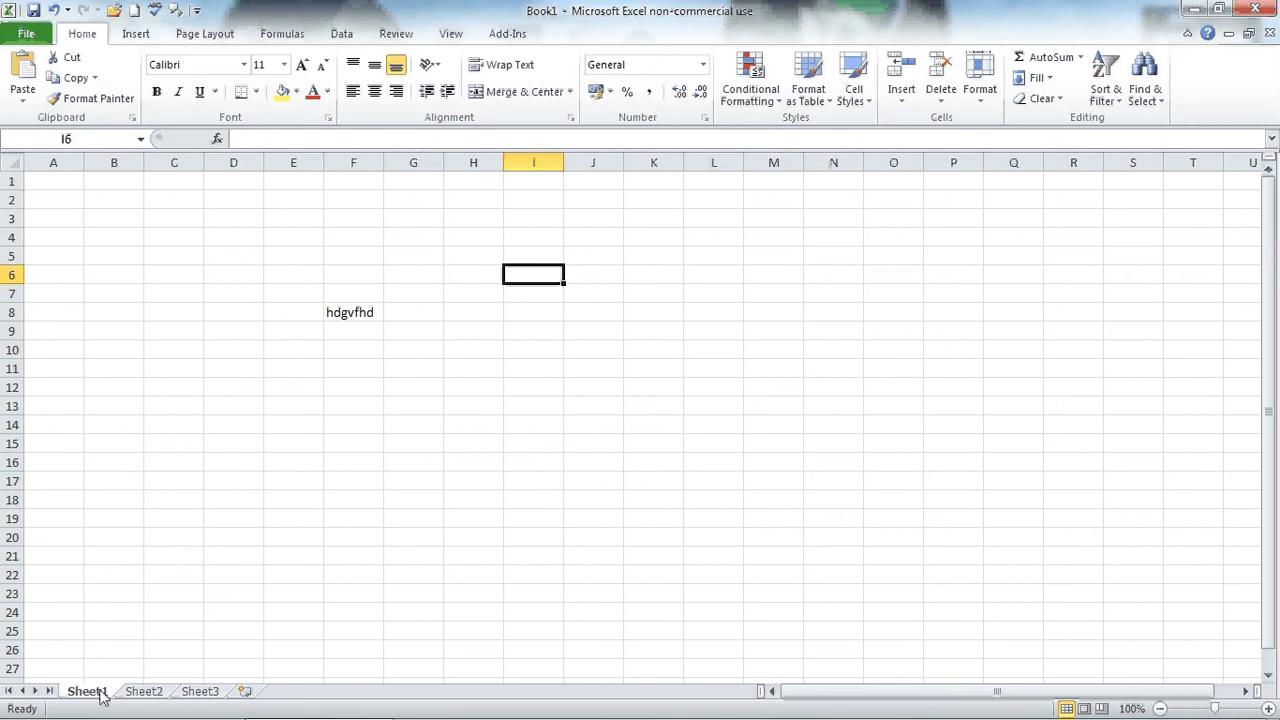
- Look at Sheet2 and Sheet3, then return to Sheet1
{"action": "left_click", "coordinate": [143, 694]}
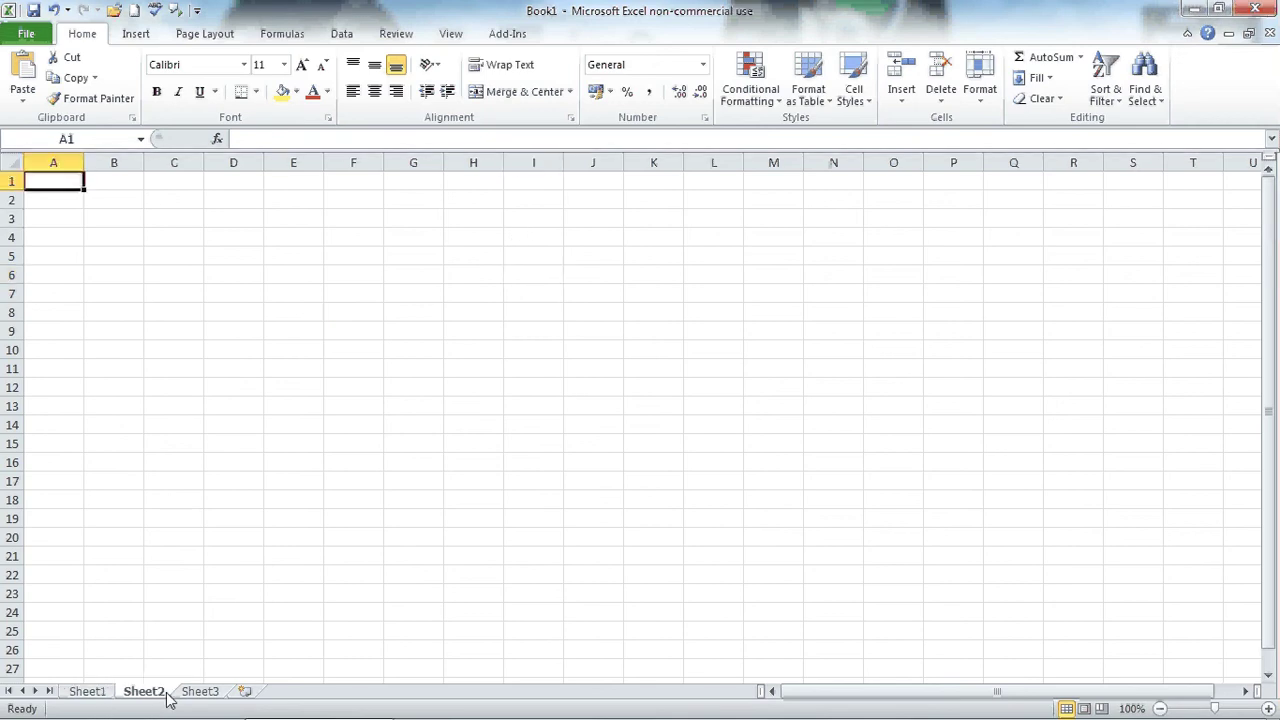
{"action": "left_click", "coordinate": [188, 694]}
{"action": "left_click", "coordinate": [158, 693]}
{"action": "left_click", "coordinate": [87, 692]}
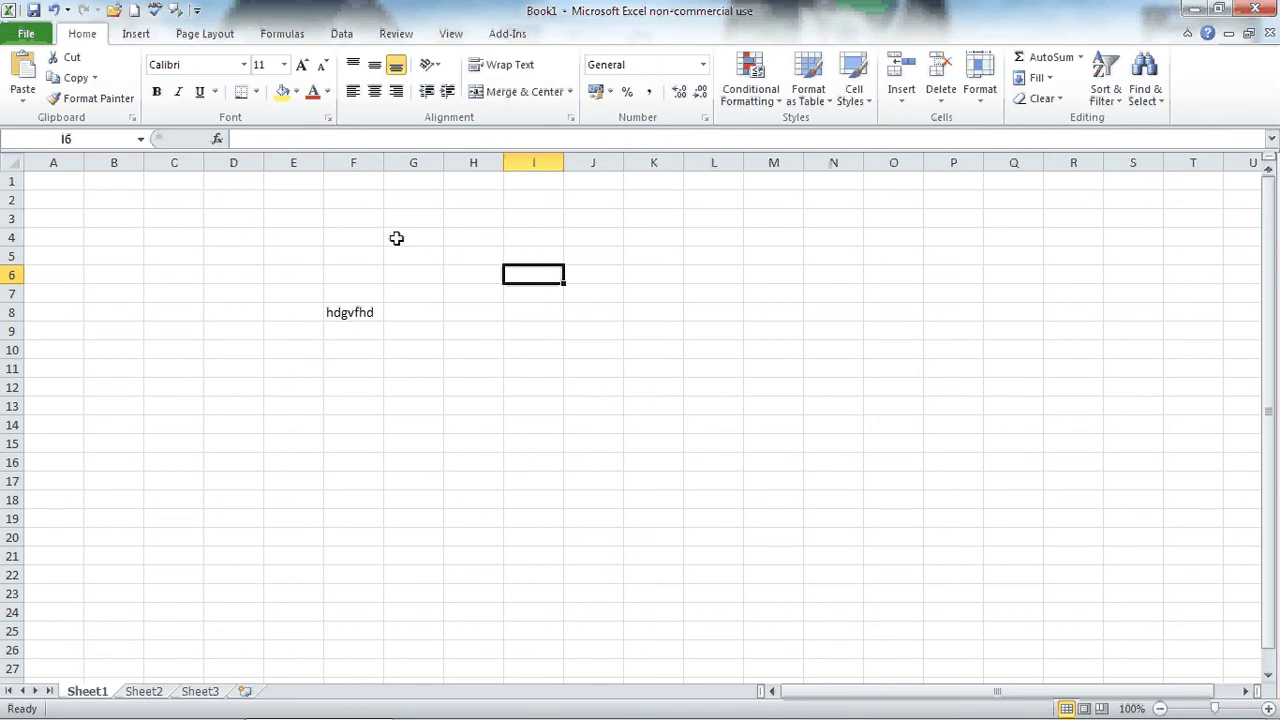
- Format the 'hdgvfhd' text in F8 as Arial, size 28
{"action": "left_click", "coordinate": [356, 316]}
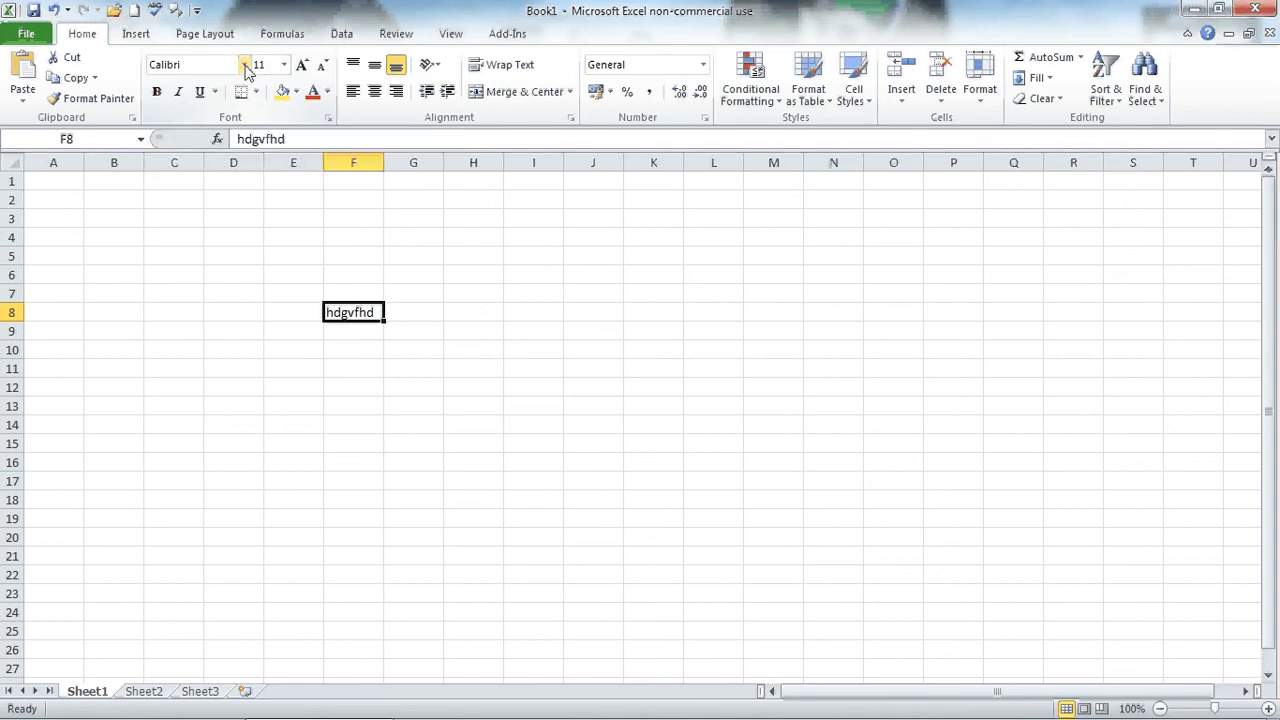
{"action": "left_click", "coordinate": [244, 65]}
{"action": "left_click", "coordinate": [247, 350]}
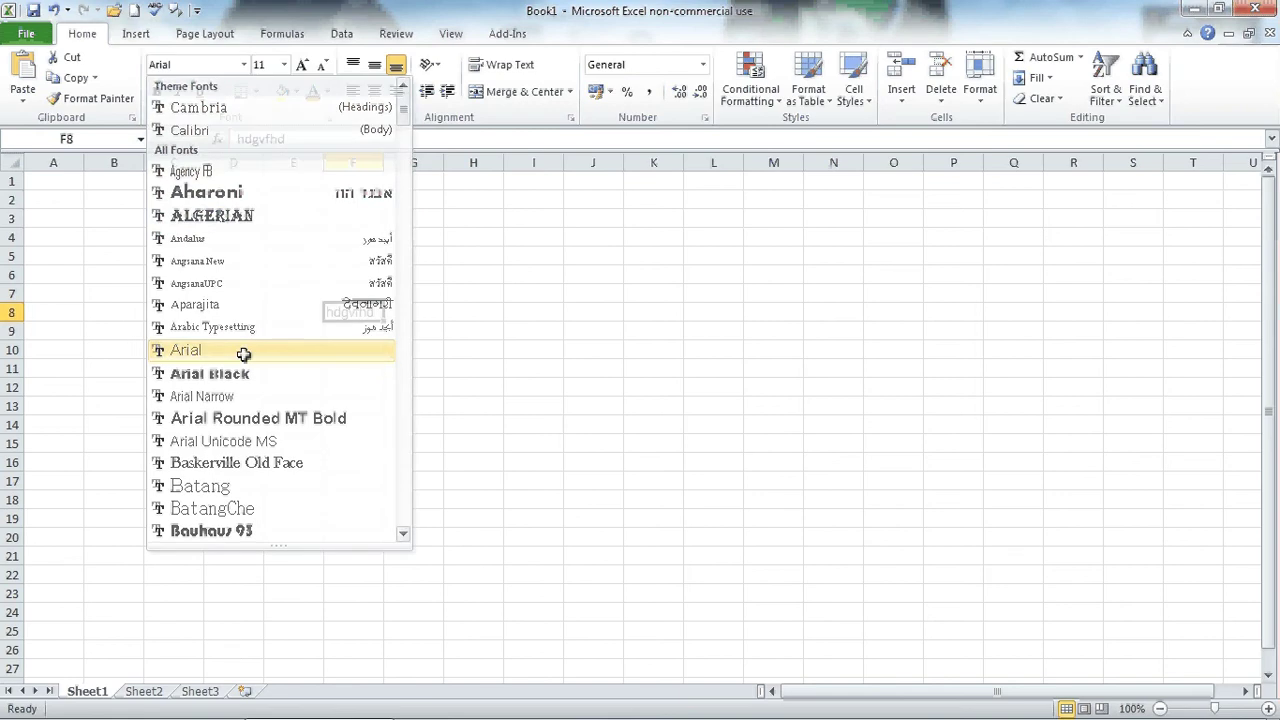
{"action": "left_click", "coordinate": [284, 65]}
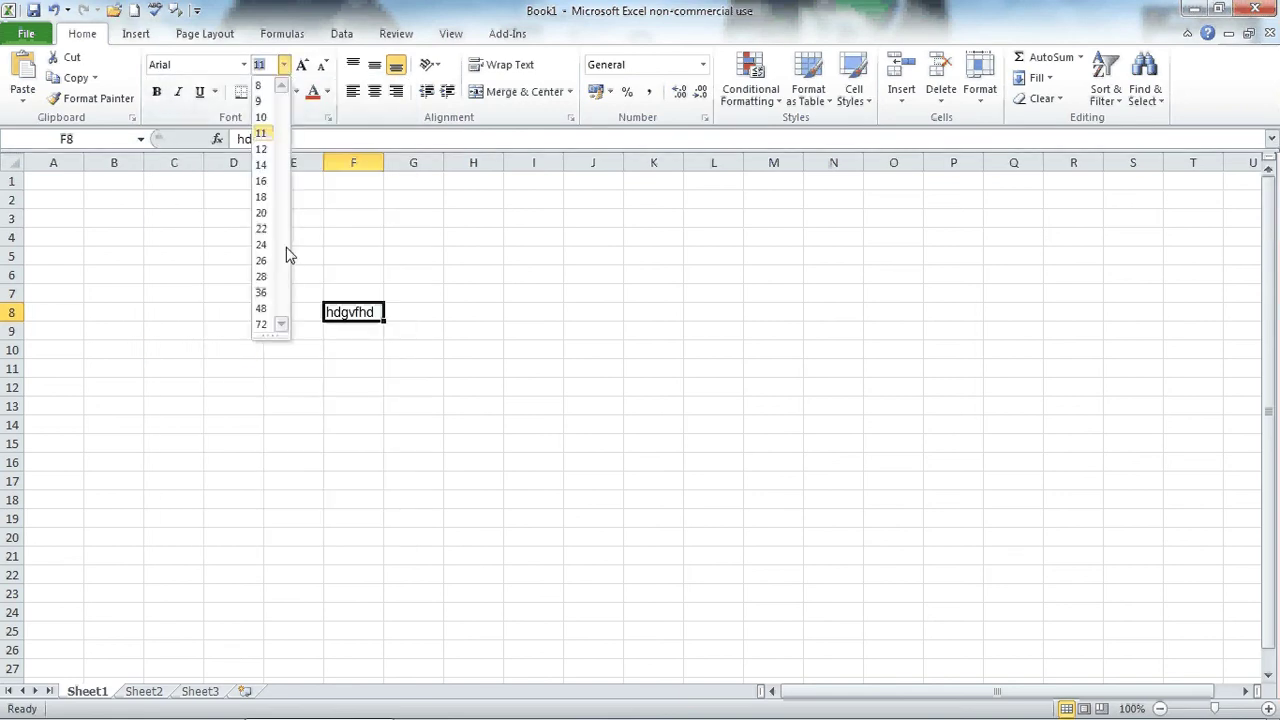
{"action": "left_click", "coordinate": [262, 277]}
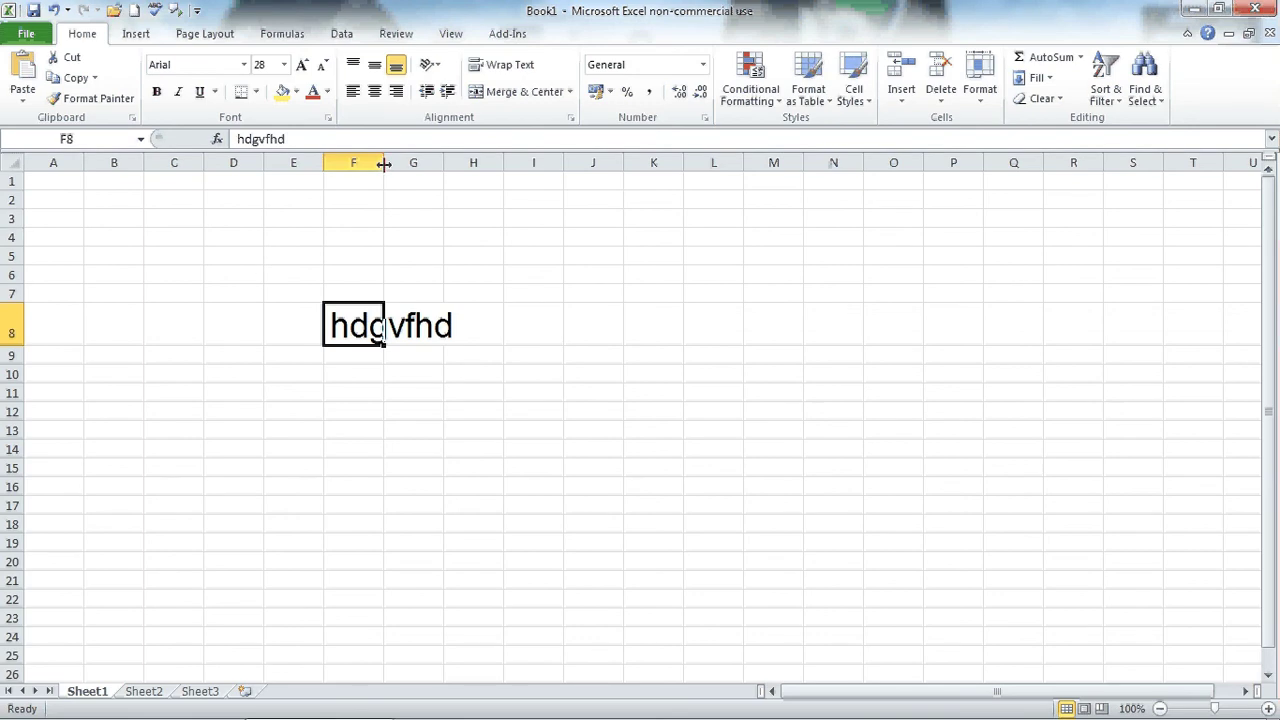
- Resize column F and AutoFit it so 'hdgvfhd' fits in F8
{"action": "mouse_move", "coordinate": [383, 164]}
{"action": "left_mouse_down"}
{"action": "mouse_move", "coordinate": [470, 164]}
{"action": "mouse_move", "coordinate": [349, 166]}
{"action": "left_mouse_up"}
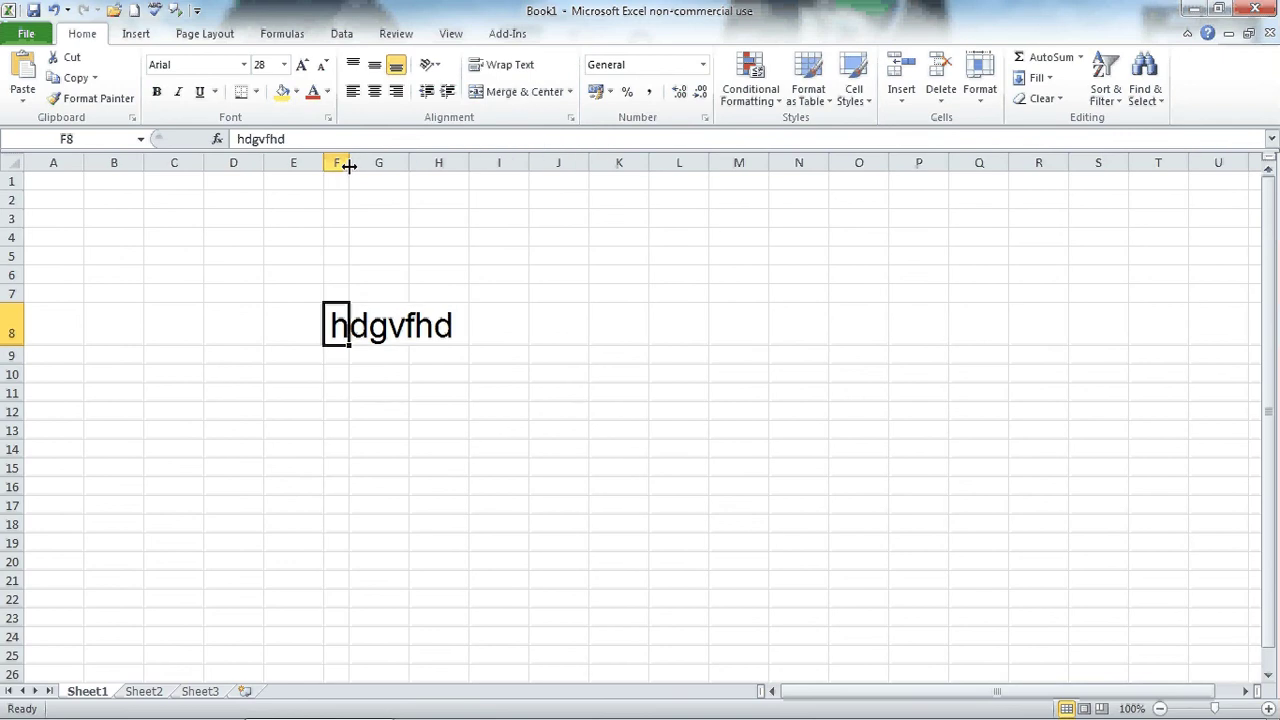
{"action": "double_click", "coordinate": [349, 166]}
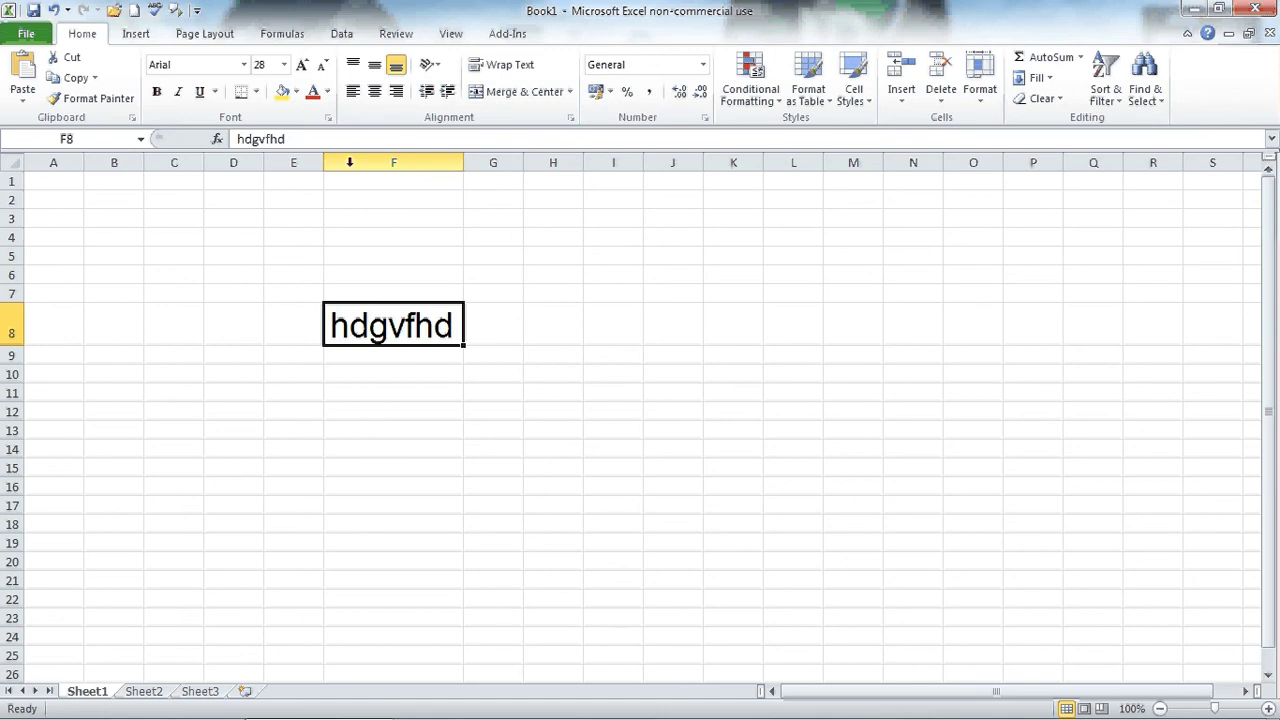
- Set the entire sheet's font to Batang, size 24
{"action": "left_click", "coordinate": [11, 161]}
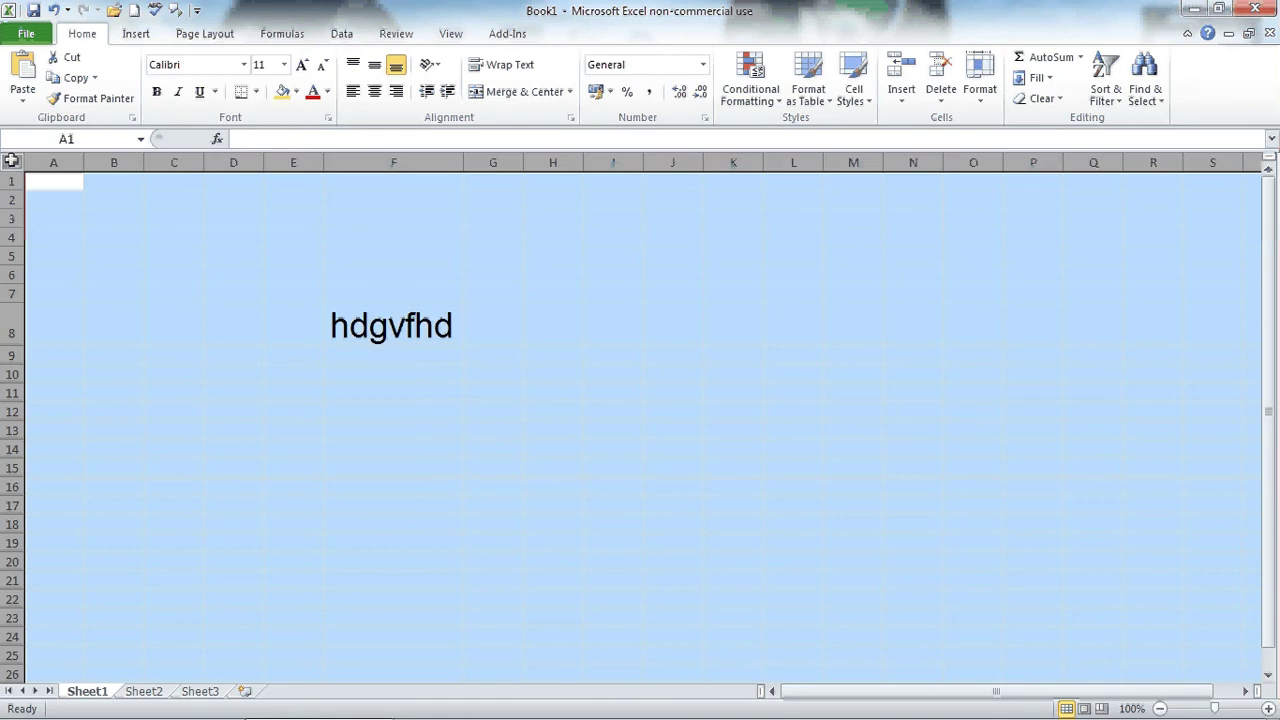
{"action": "left_click", "coordinate": [243, 65]}
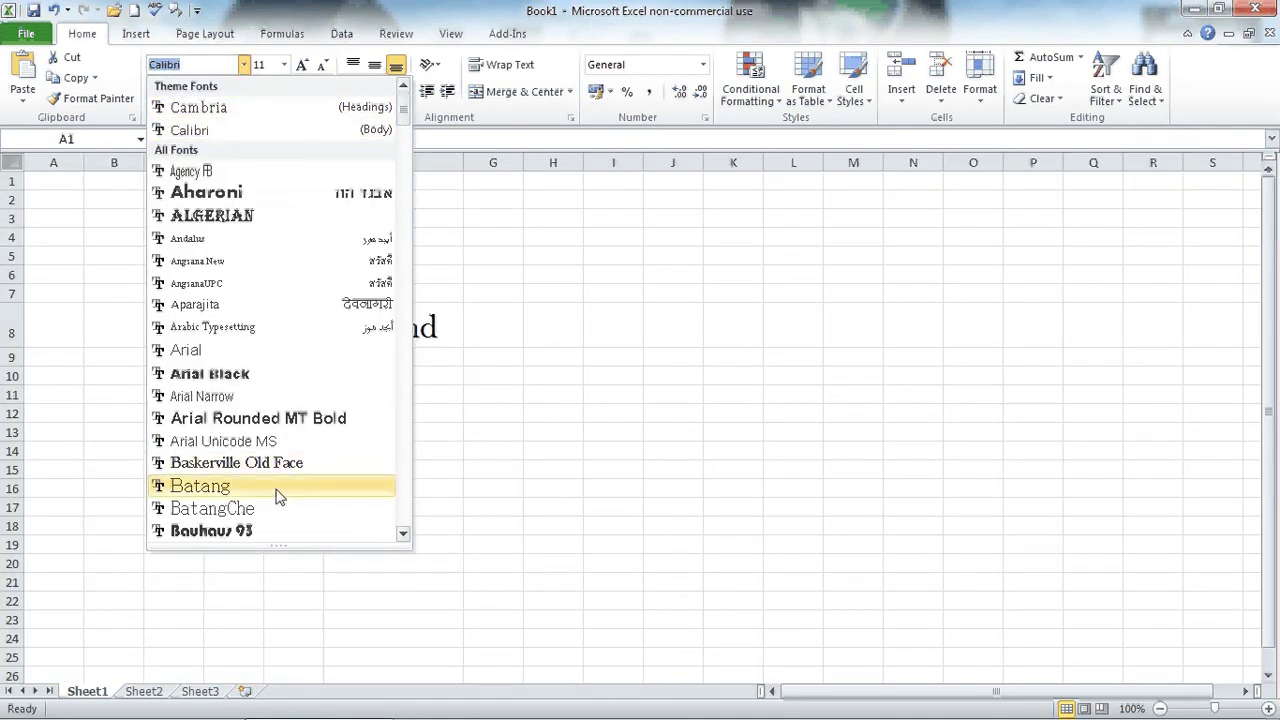
{"action": "left_click", "coordinate": [275, 487]}
{"action": "left_click", "coordinate": [284, 65]}
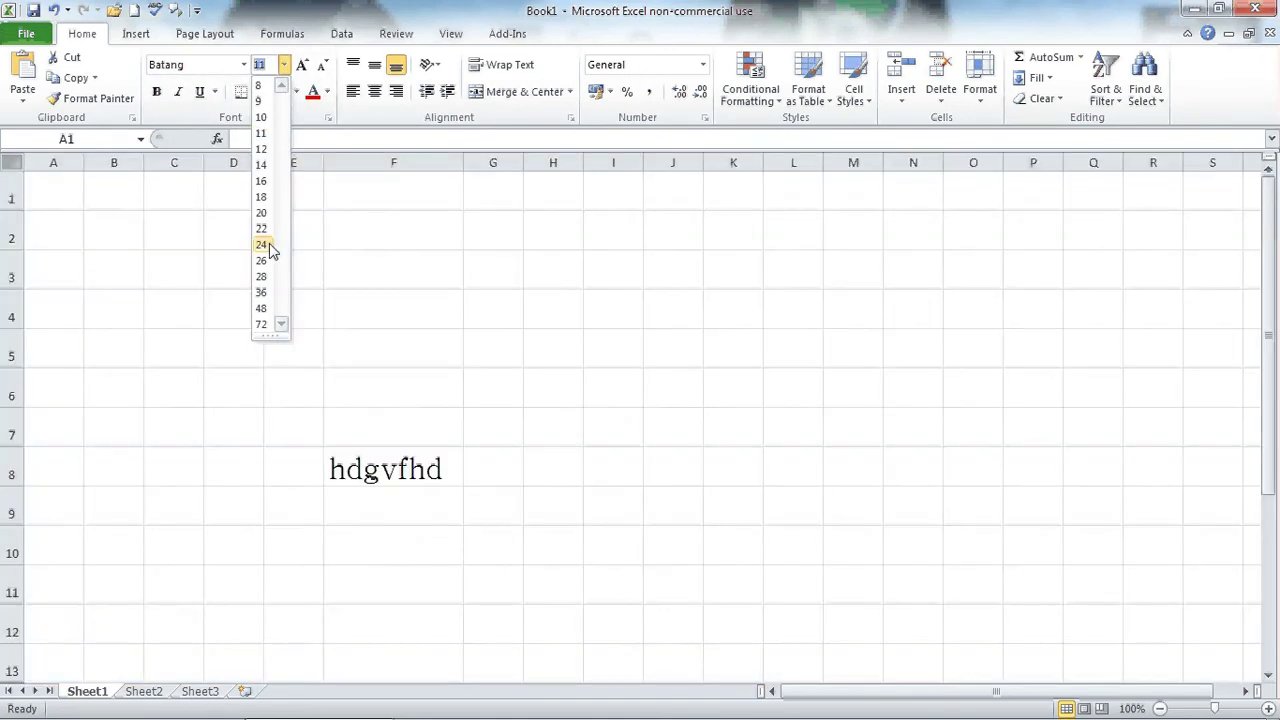
{"action": "left_click", "coordinate": [264, 244]}
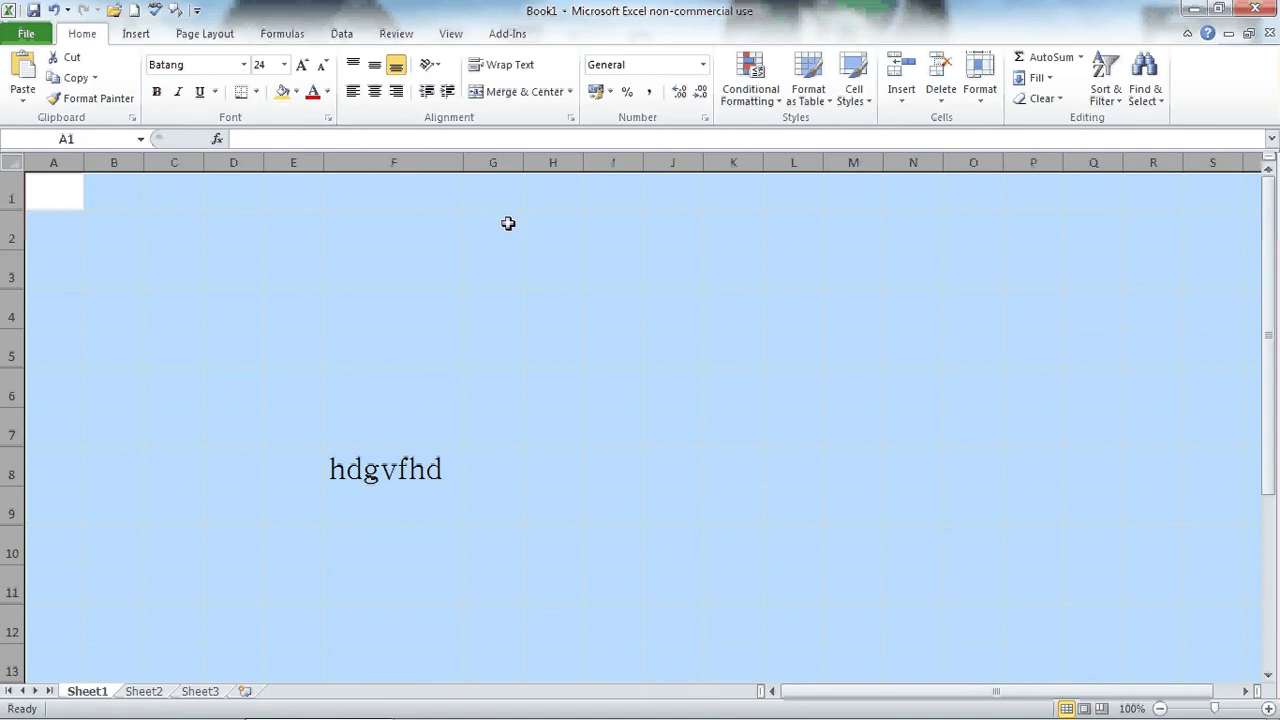
- Give all columns one common, narrower width, then deselect the sheet
{"action": "left_click_drag", "start_coordinate": [468, 160], "coordinate": [419, 160]}
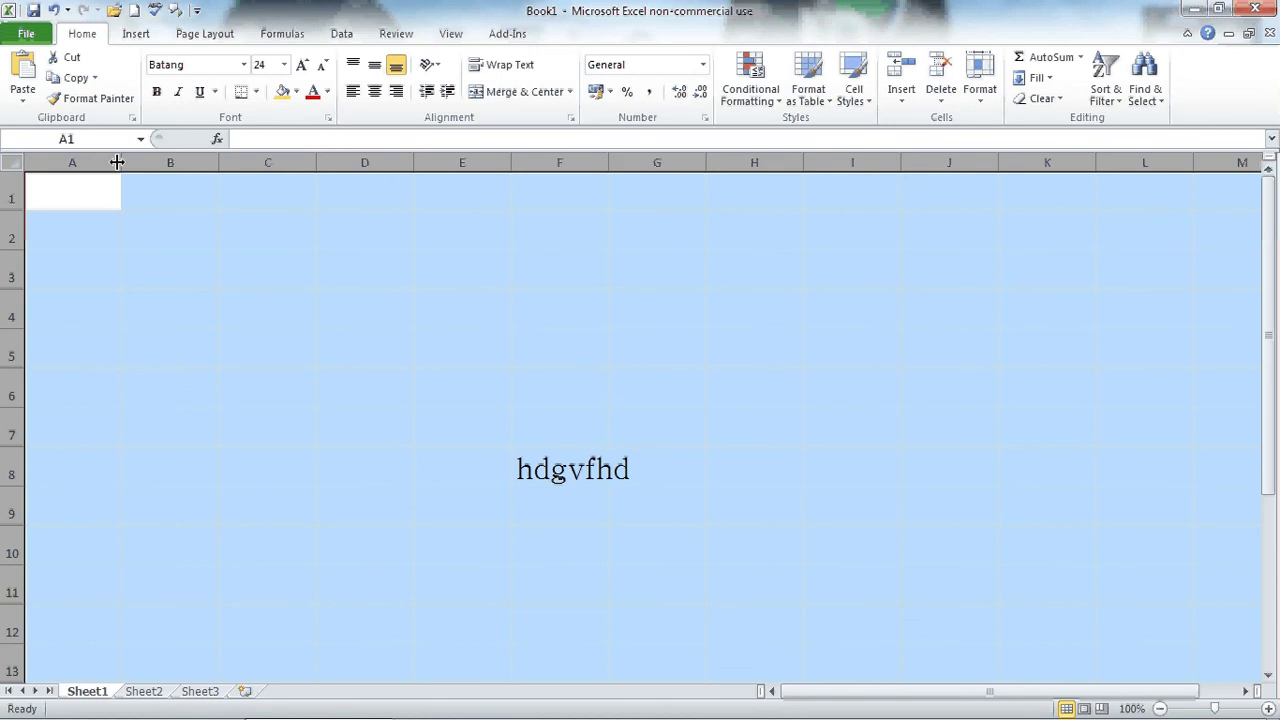
{"action": "left_click_drag", "start_coordinate": [121, 160], "coordinate": [86, 160]}
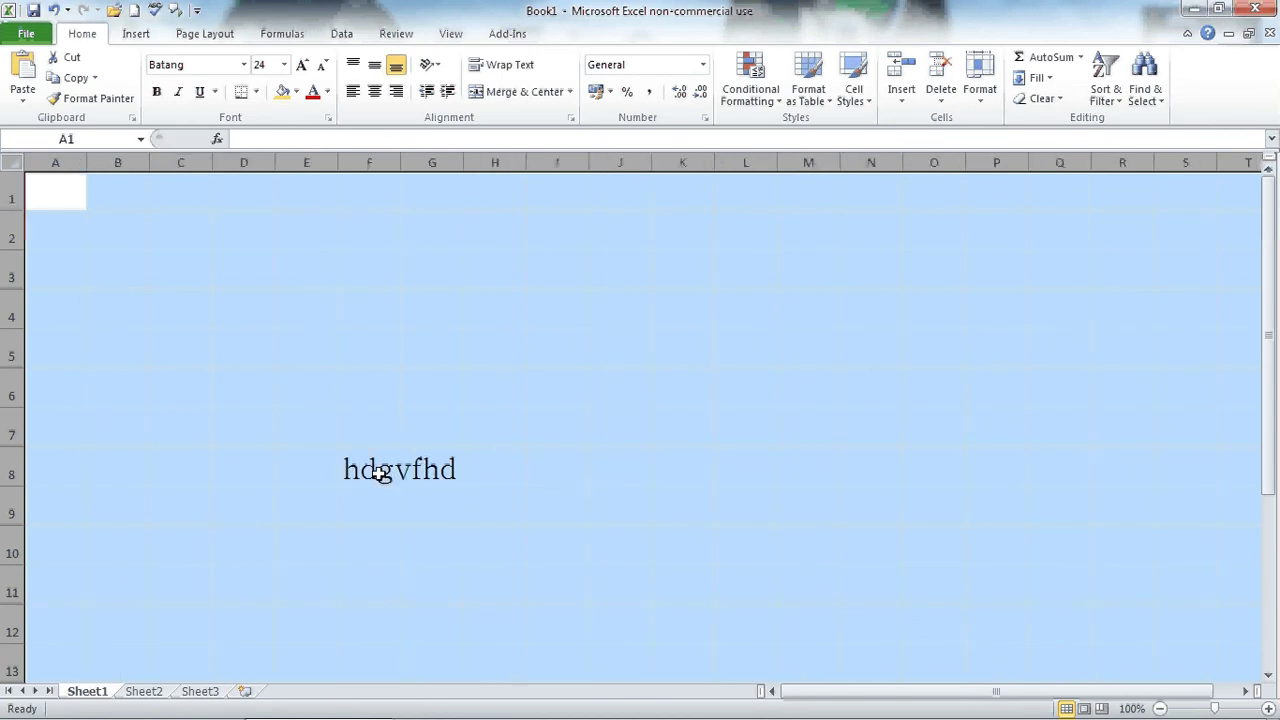
{"action": "left_click", "coordinate": [13, 162]}
{"action": "left_click", "coordinate": [167, 272]}
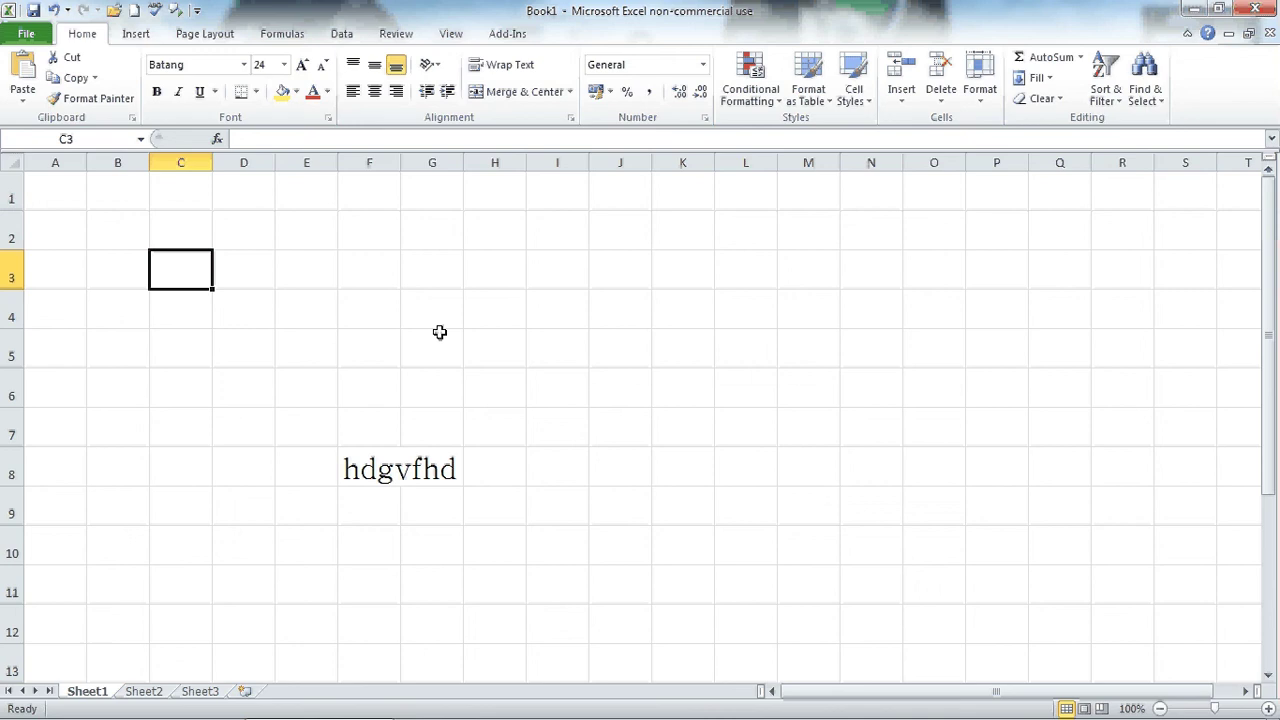
{"action": "left_click", "coordinate": [357, 470]}
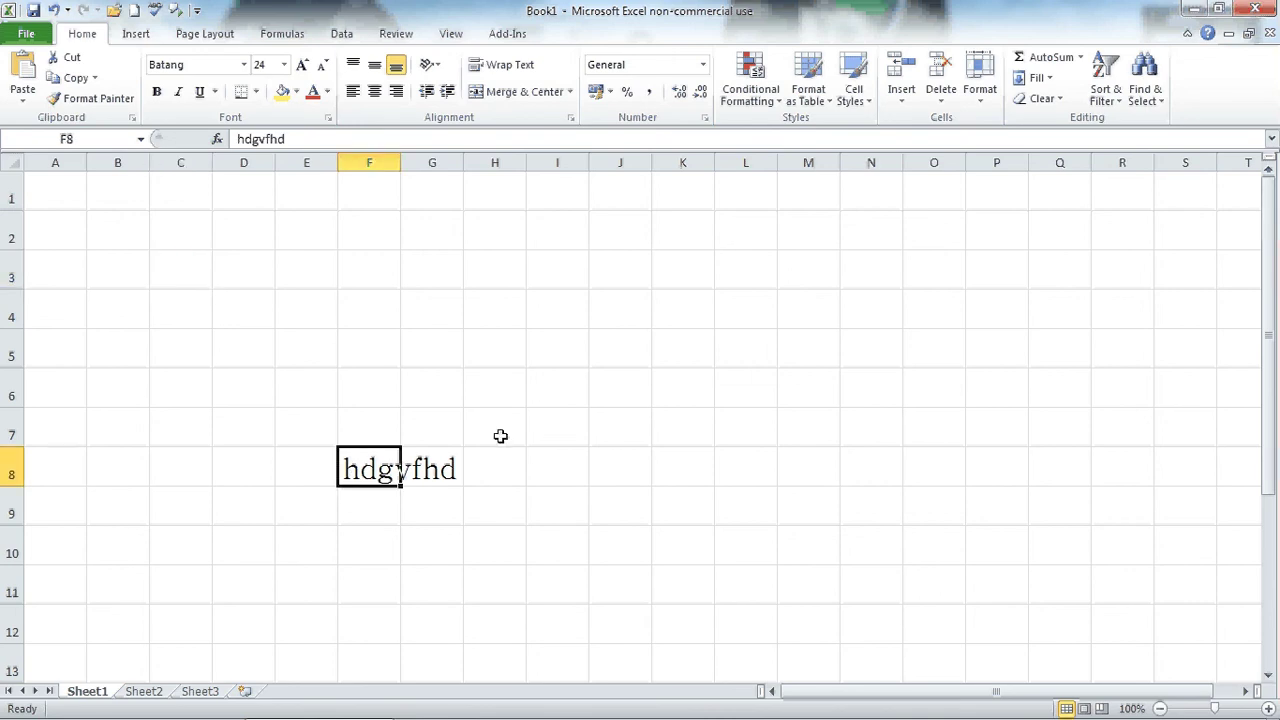
{"action": "mouse_move", "coordinate": [423, 458]}
{"action": "left_mouse_down"}
{"action": "mouse_move", "coordinate": [371, 486]}
{"action": "mouse_move", "coordinate": [371, 468]}
{"action": "left_mouse_up"}
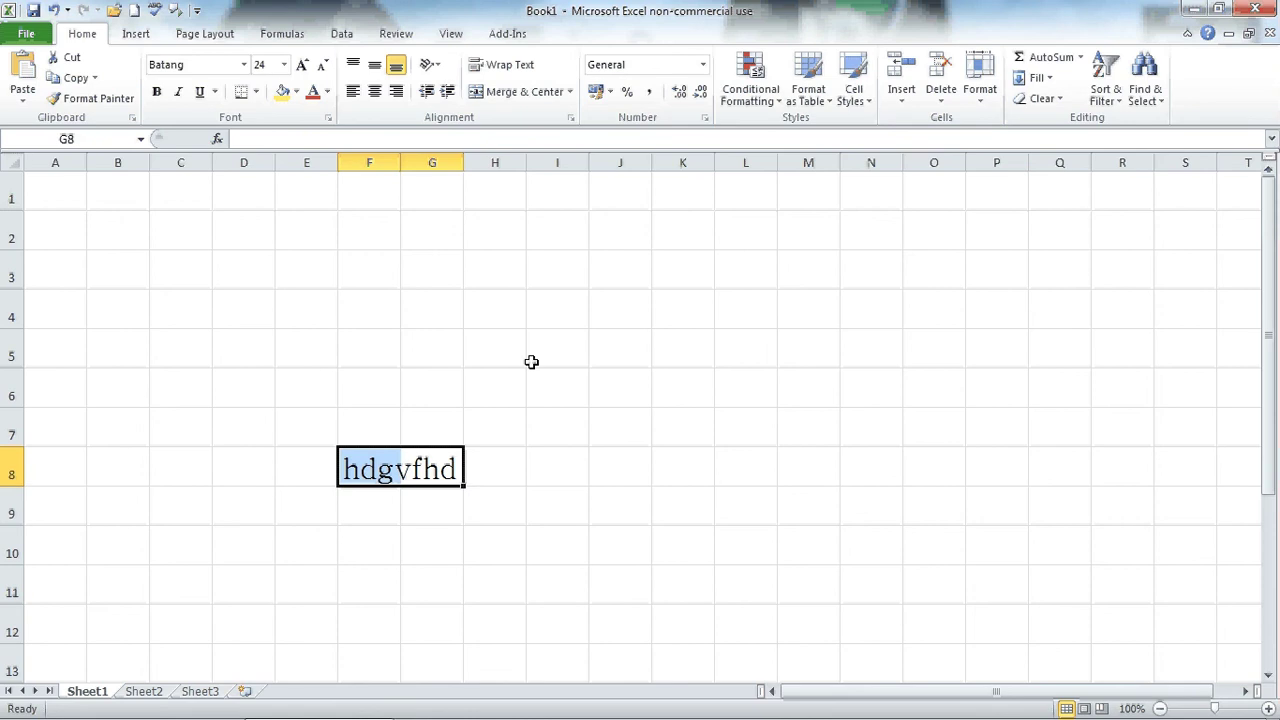
{"action": "key", "text": "Delete"}
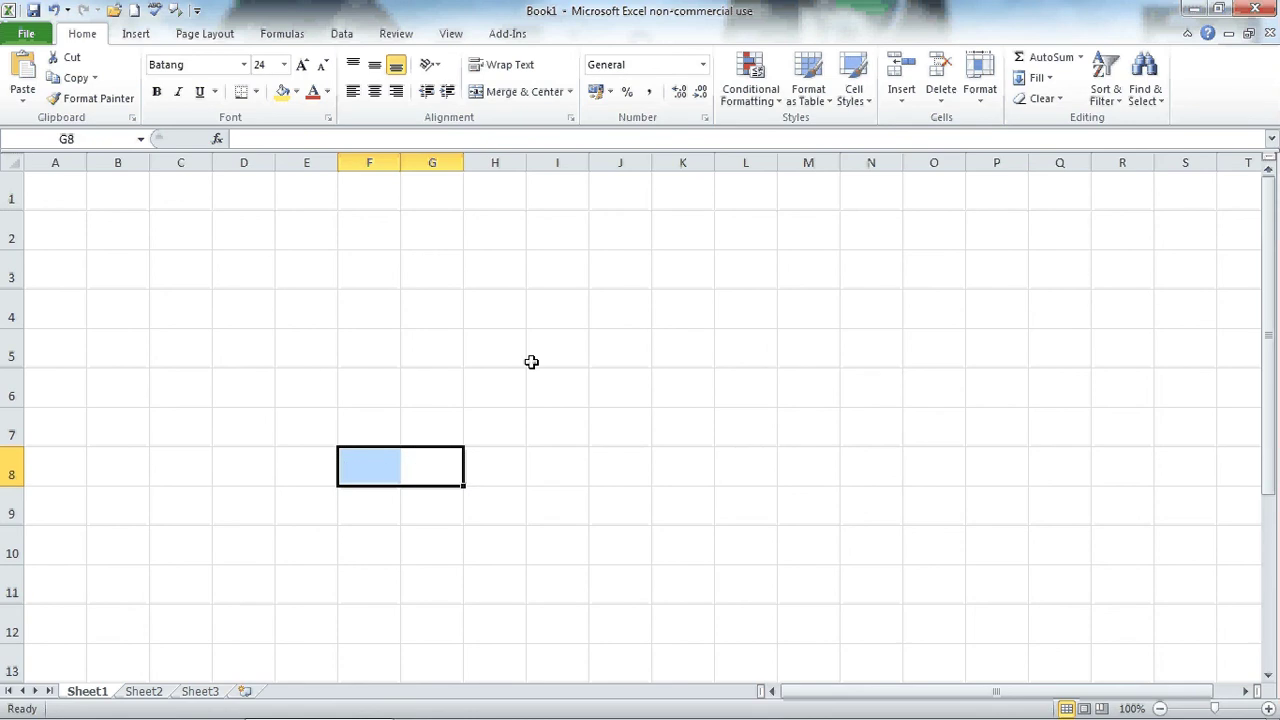
{"action": "right_click", "coordinate": [393, 463]}
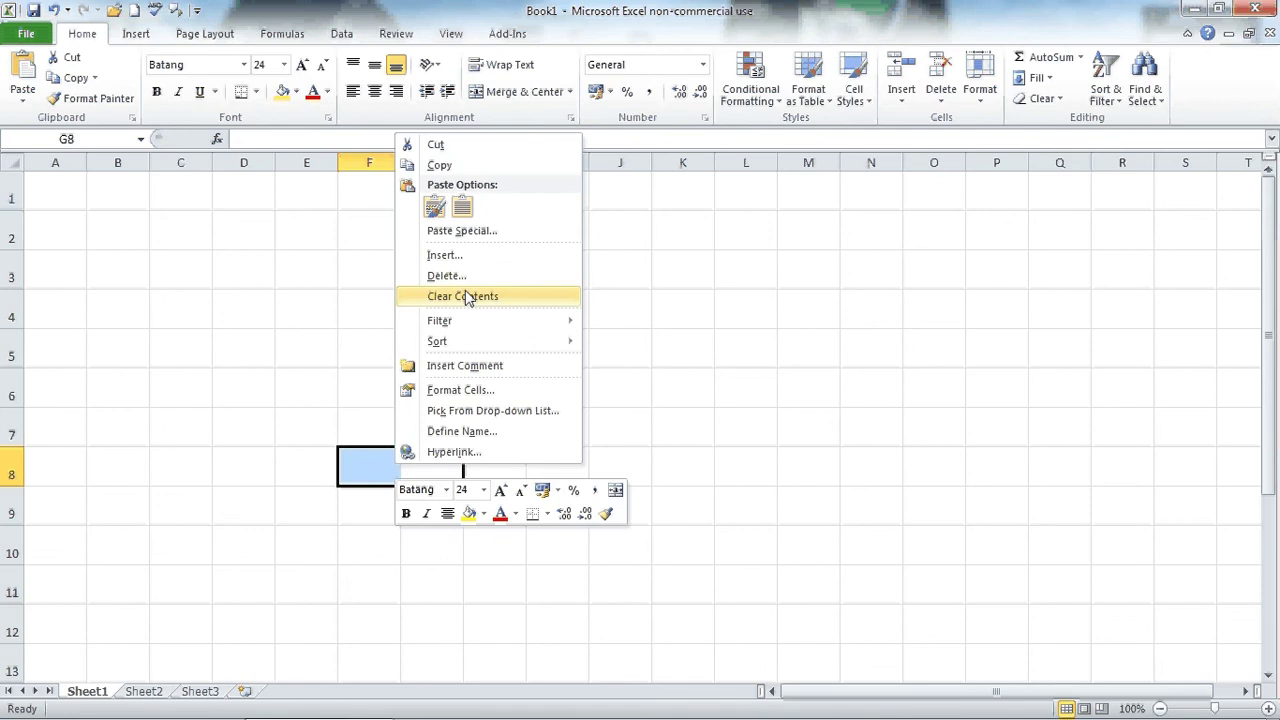
{"action": "left_click", "coordinate": [325, 326]}
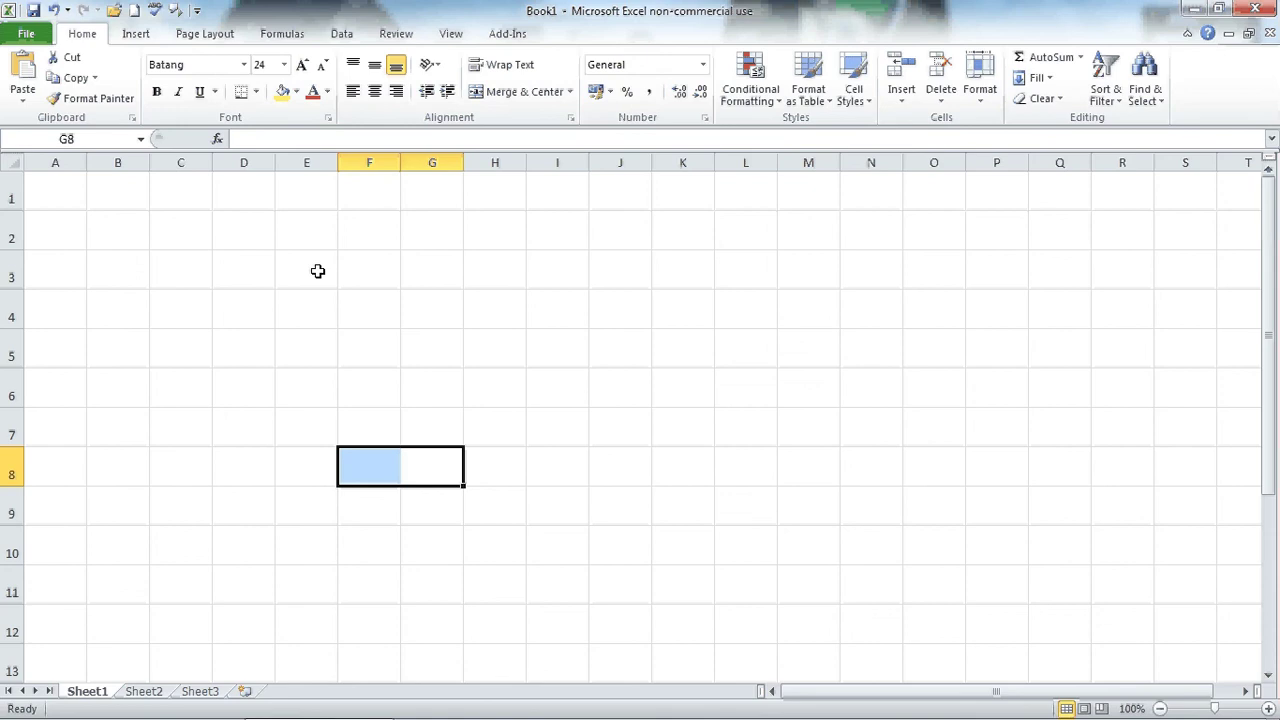
{"action": "left_click", "coordinate": [317, 271]}
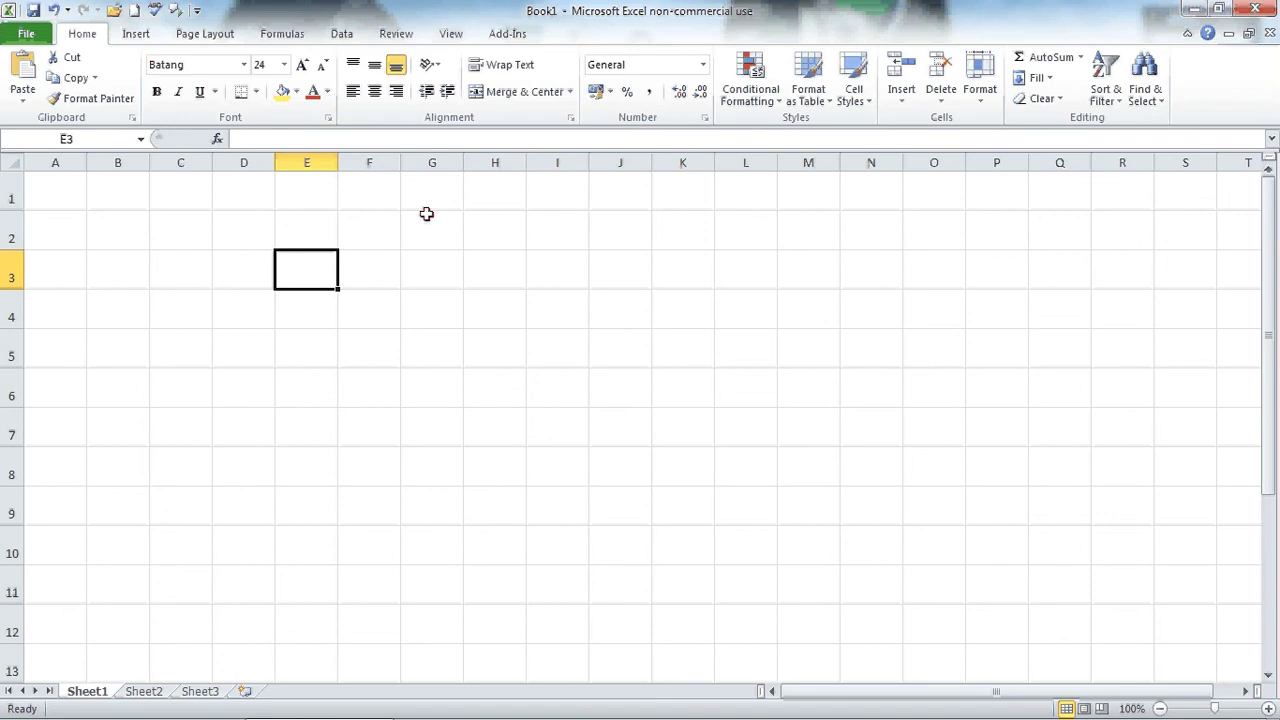
- Enter 67 in E3 and 128 in E4
{"action": "type", "text": "67"}
{"action": "key", "text": "Return"}
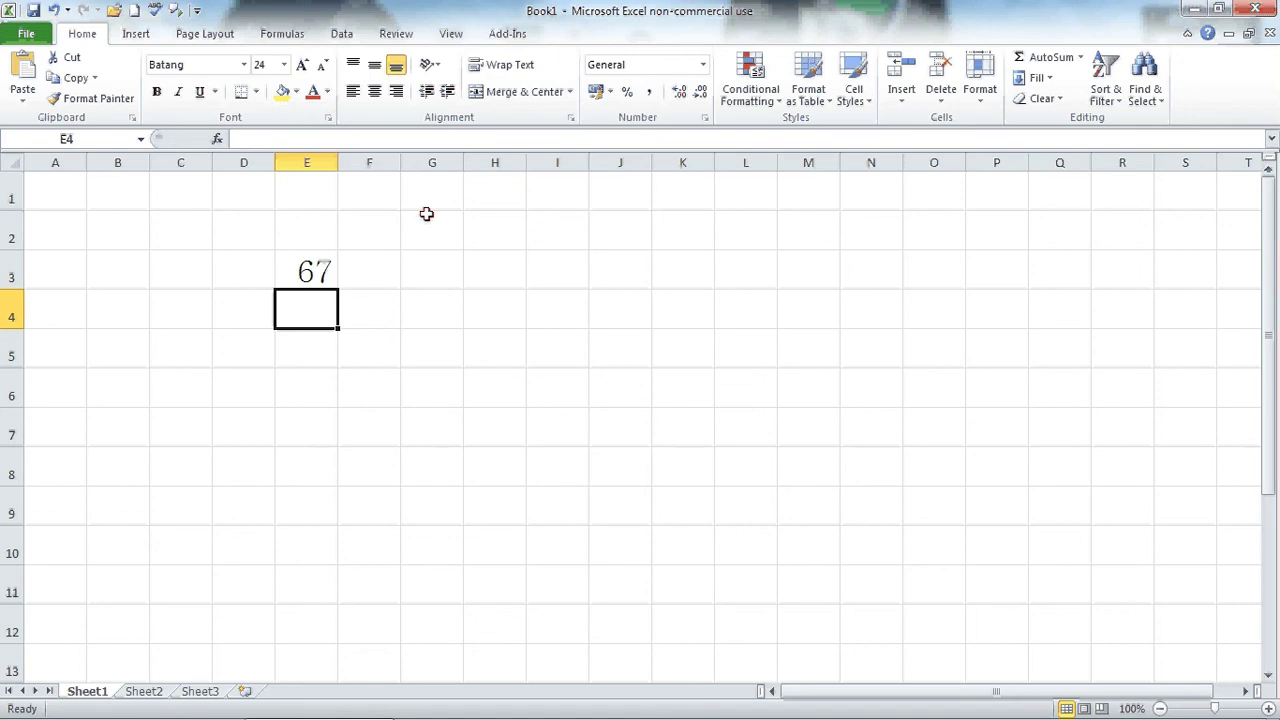
{"action": "type", "text": "128"}
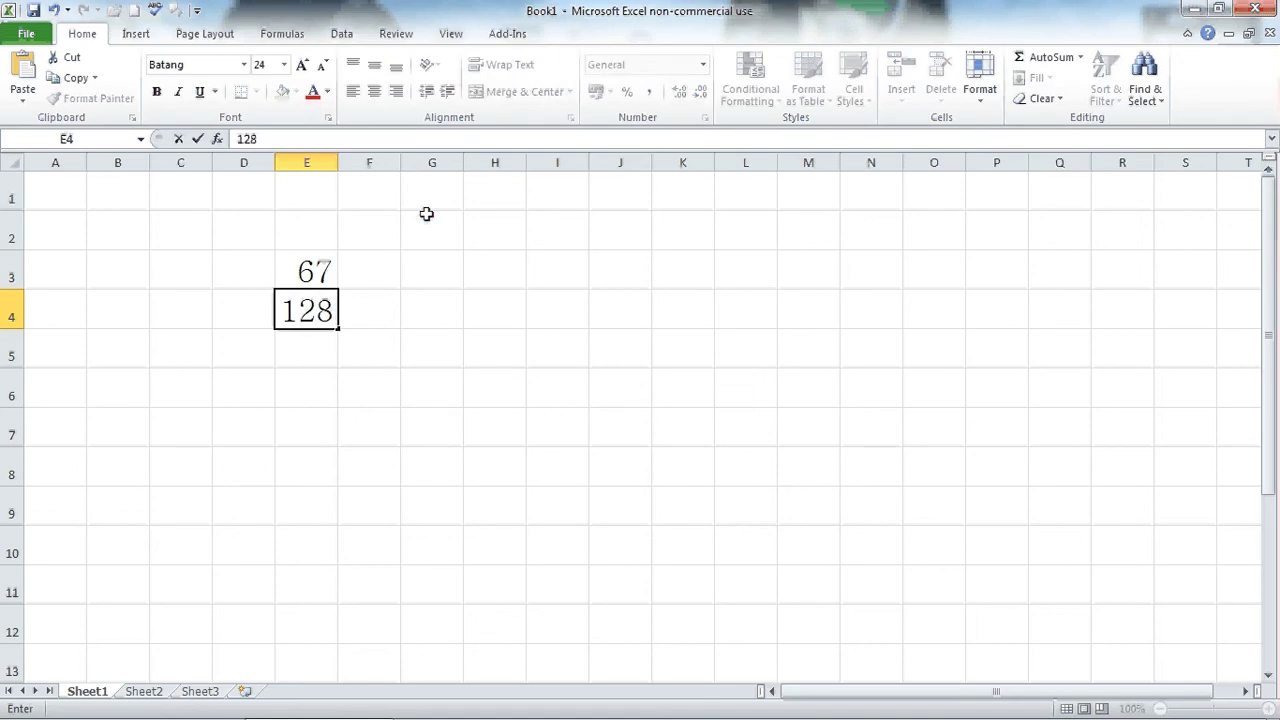
{"action": "key", "text": "Return"}
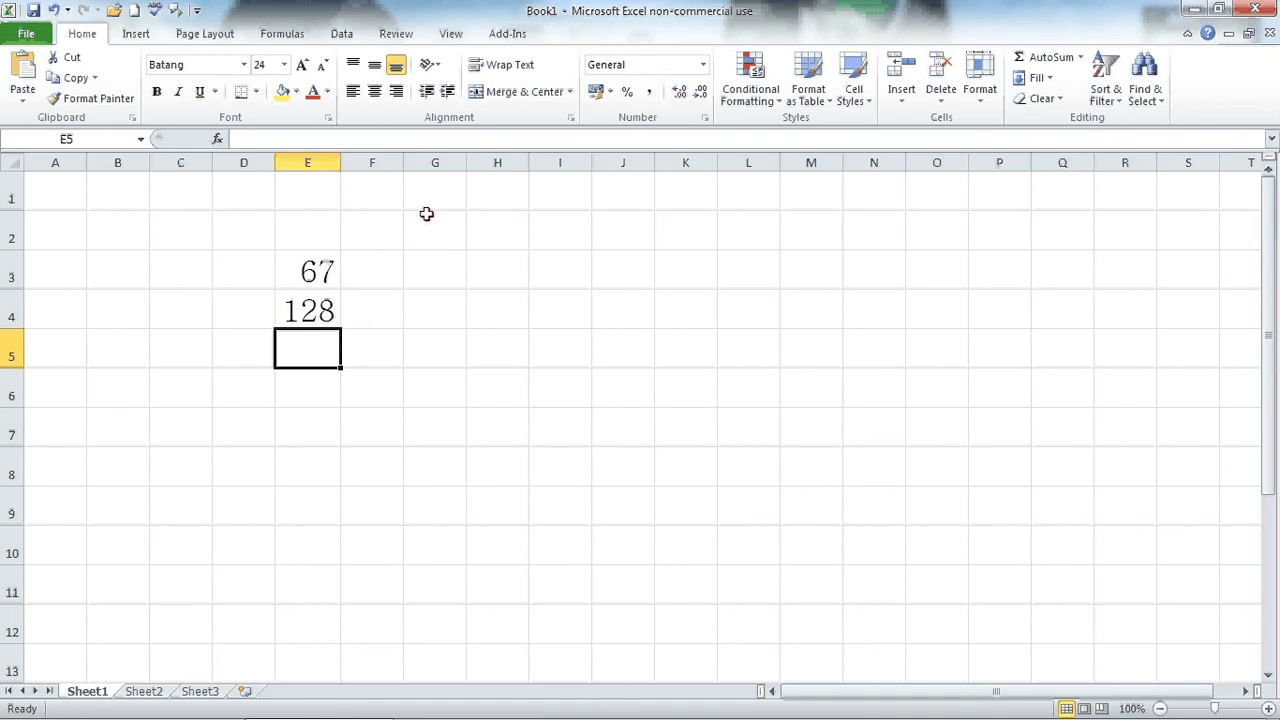
- Enter the formula =E3+E4 in E5, showing 195
{"action": "type", "text": "="}
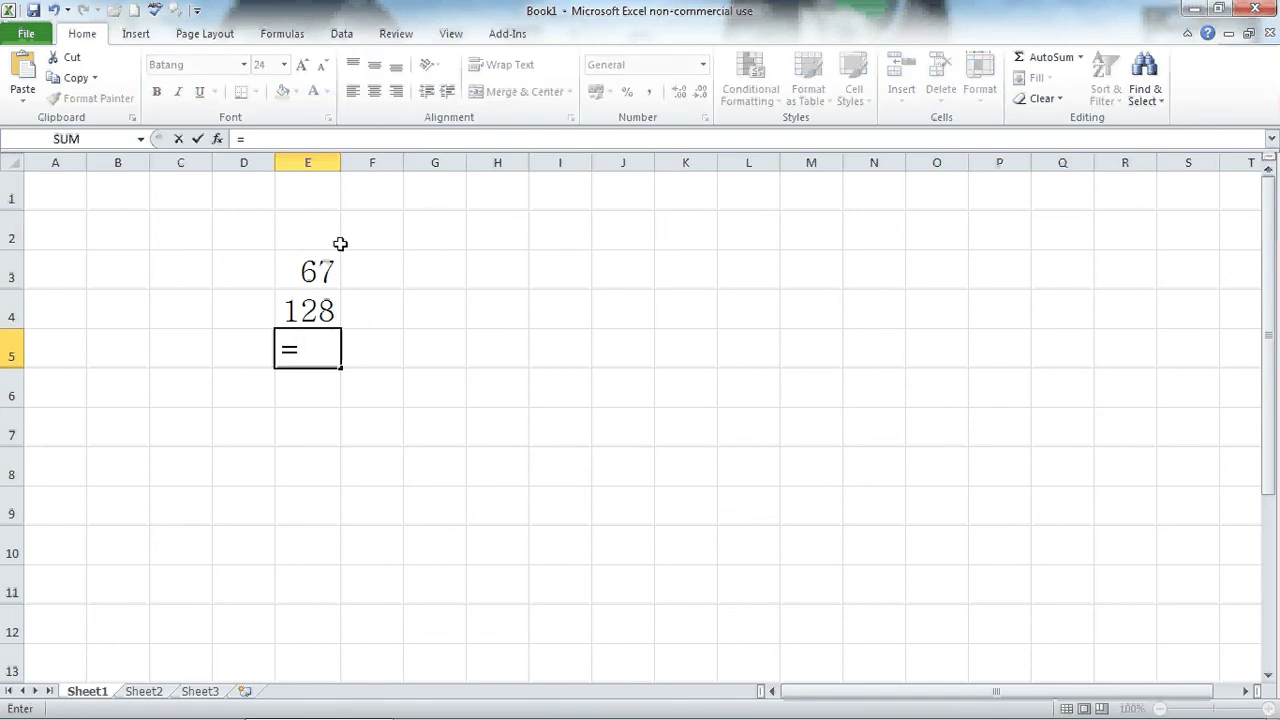
{"action": "left_click", "coordinate": [316, 270]}
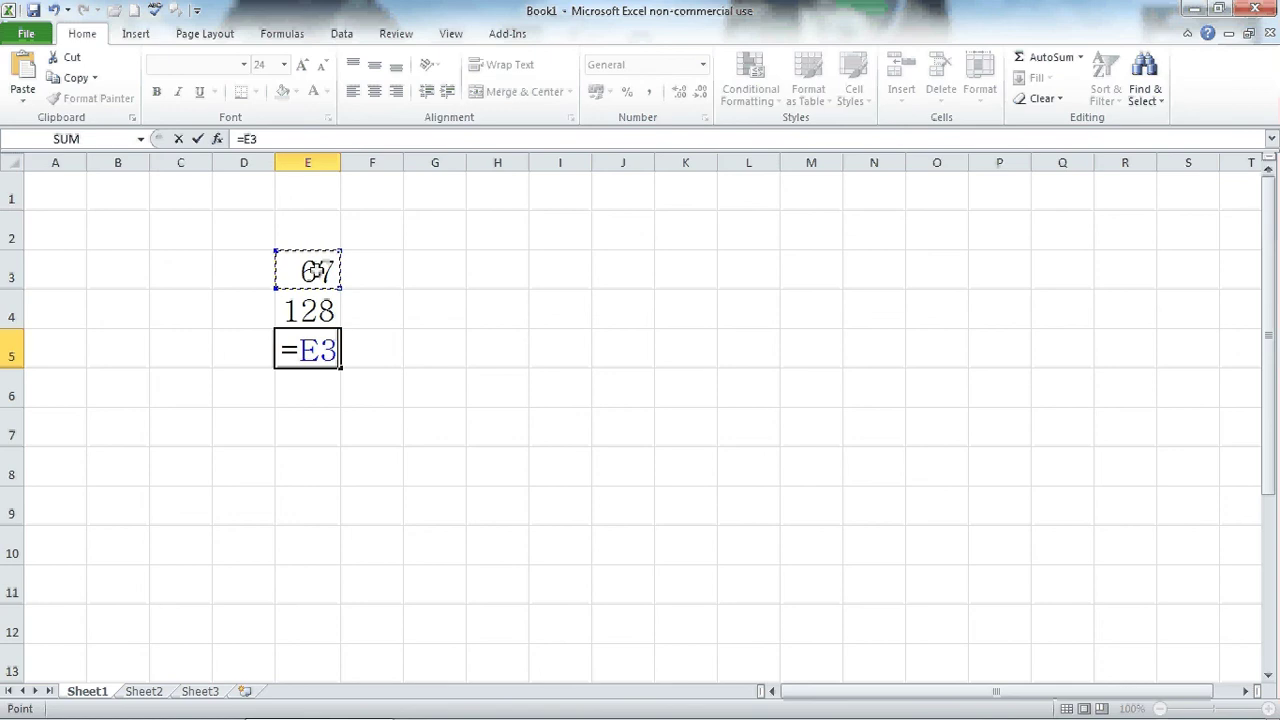
{"action": "type", "text": "+"}
{"action": "left_click", "coordinate": [302, 313]}
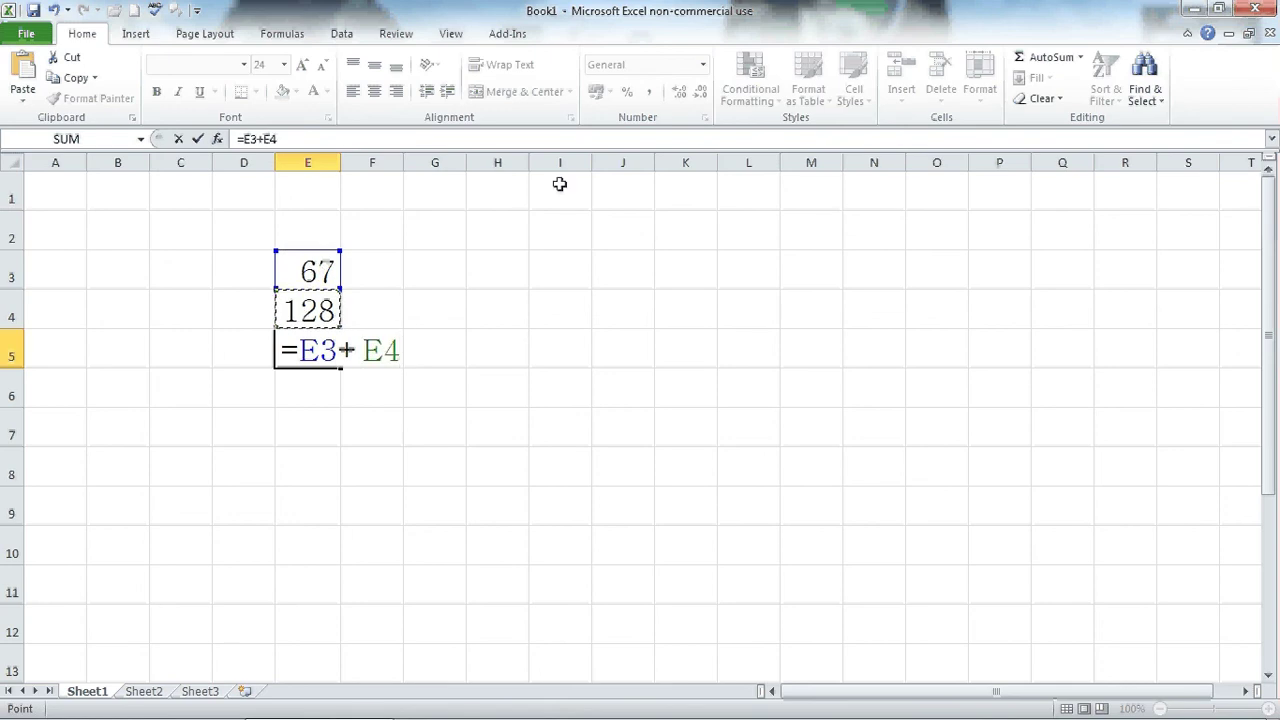
{"action": "key", "text": "Return"}
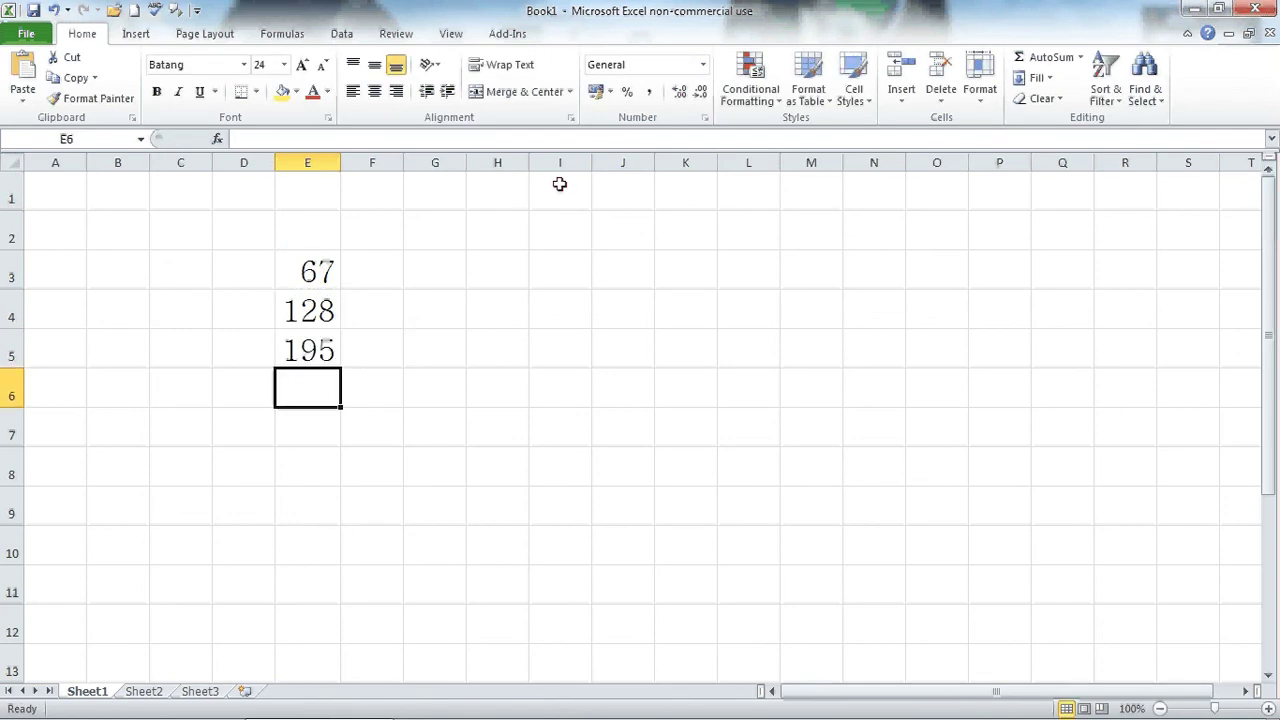
{"action": "left_click", "coordinate": [319, 349]}
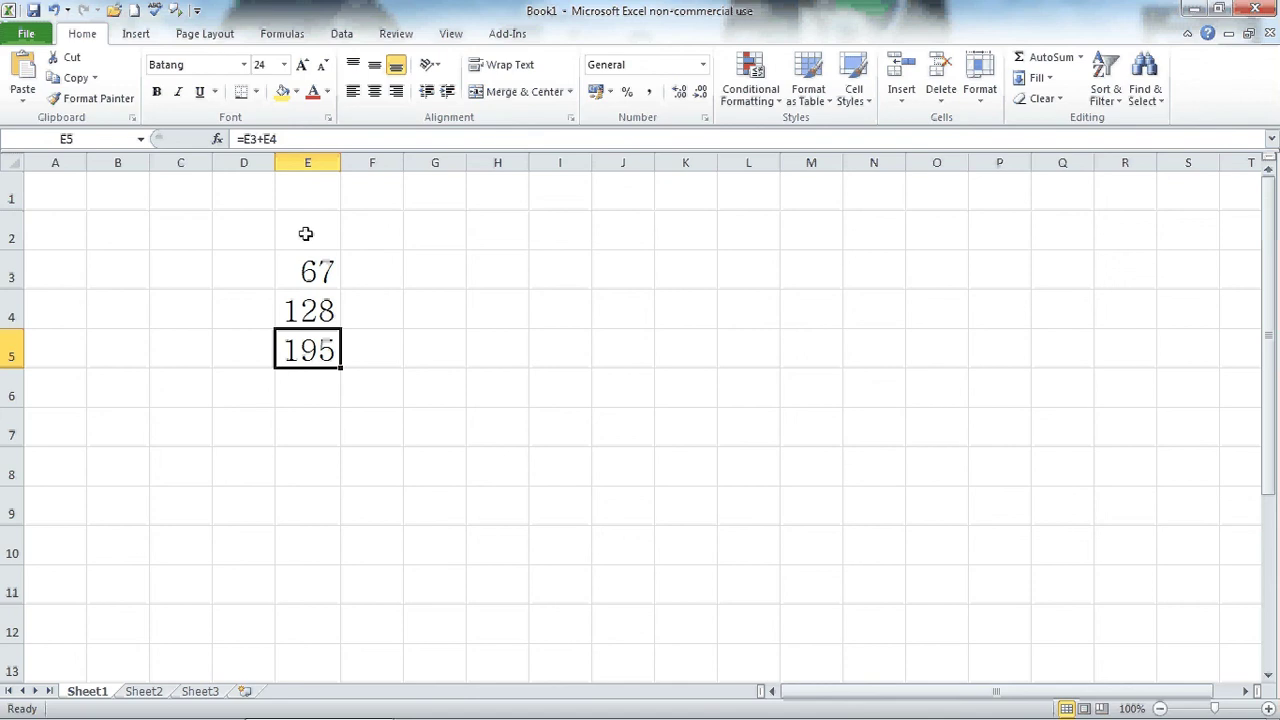
- Change E5's formula to subtract: =E3-E4
{"action": "left_click", "coordinate": [262, 138]}
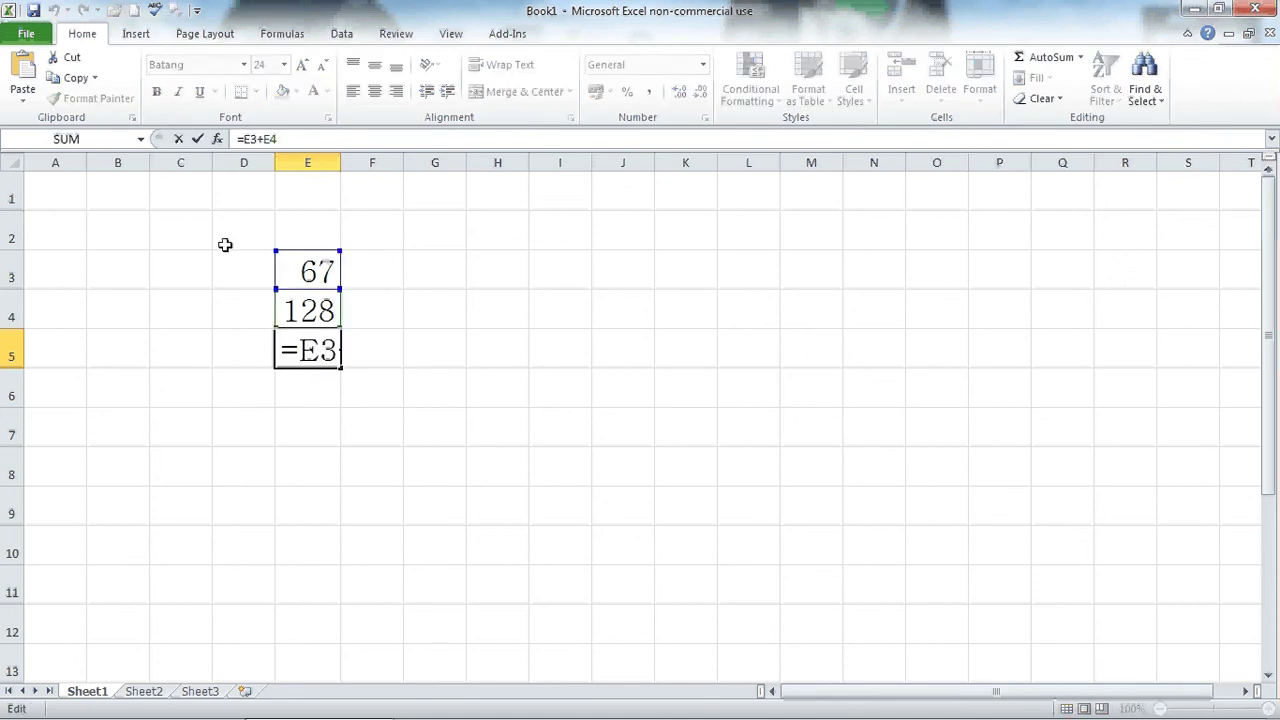
{"action": "key", "text": "BackSpace"}
{"action": "type", "text": "-"}
{"action": "key", "text": "Return"}
- Change E5's formula to multiply: =E3*E4
{"action": "left_click", "coordinate": [309, 349]}
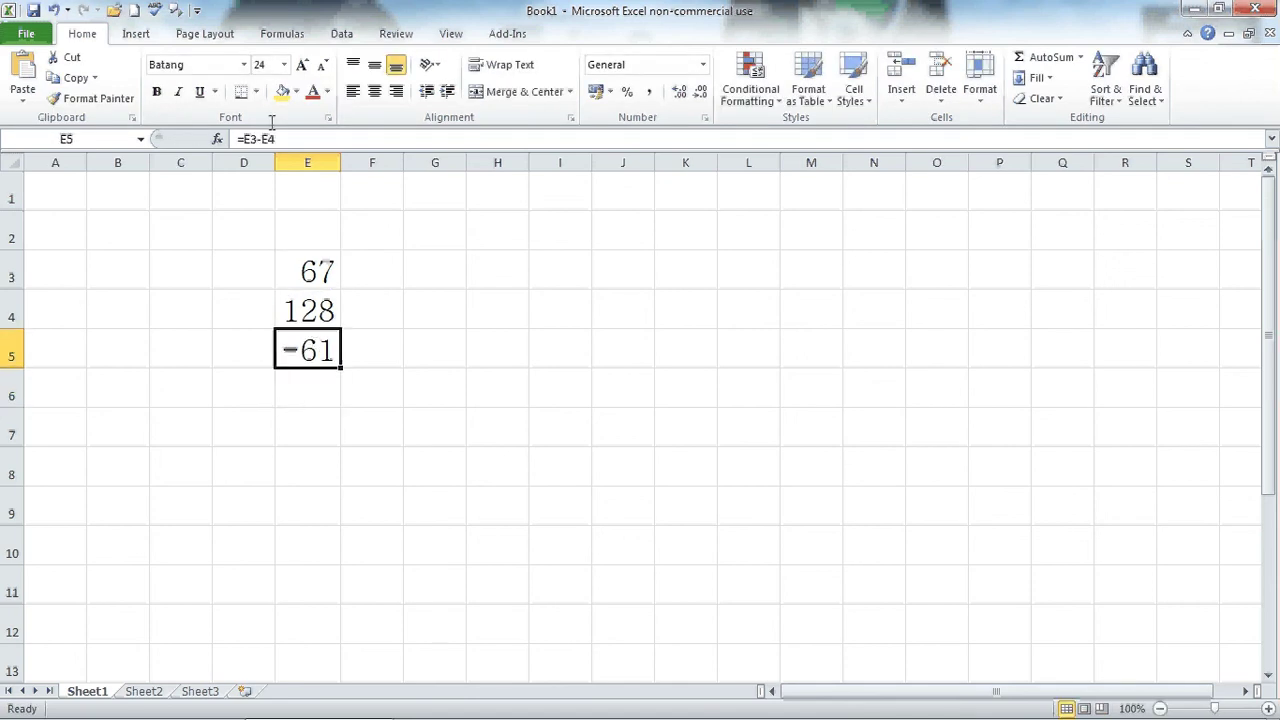
{"action": "left_click", "coordinate": [258, 138]}
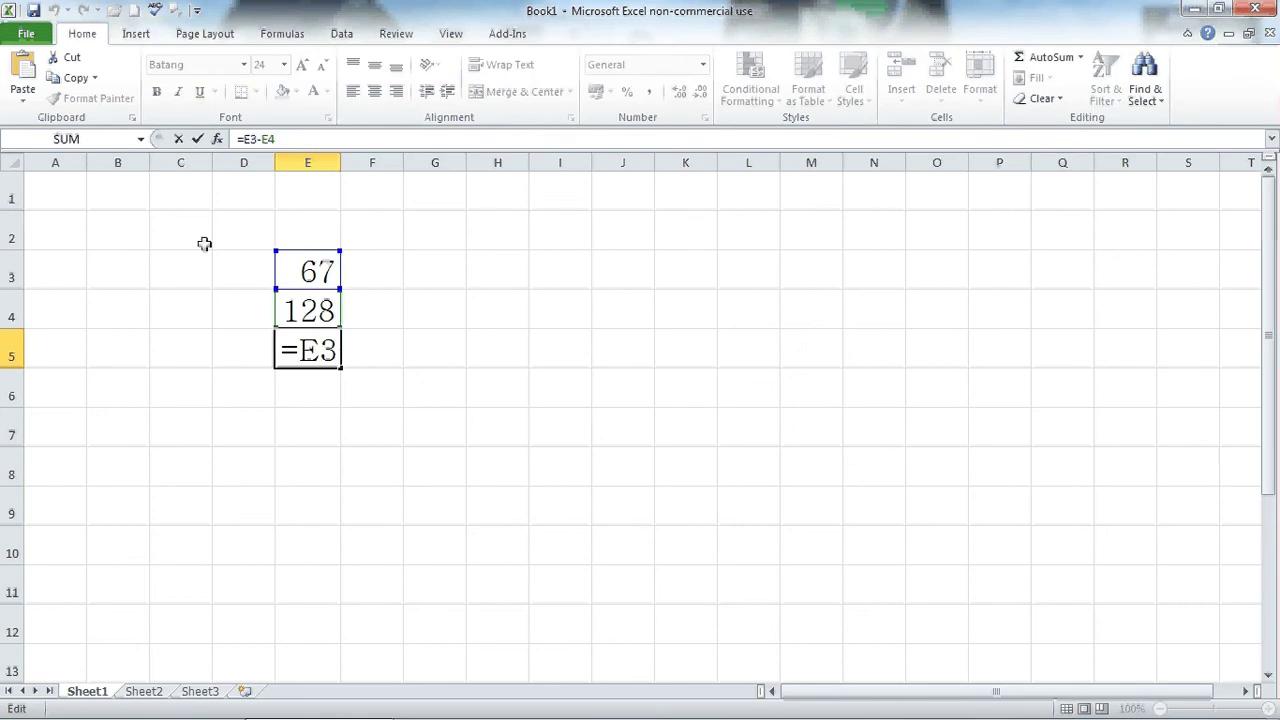
{"action": "key", "text": "Delete"}
{"action": "type", "text": "*"}
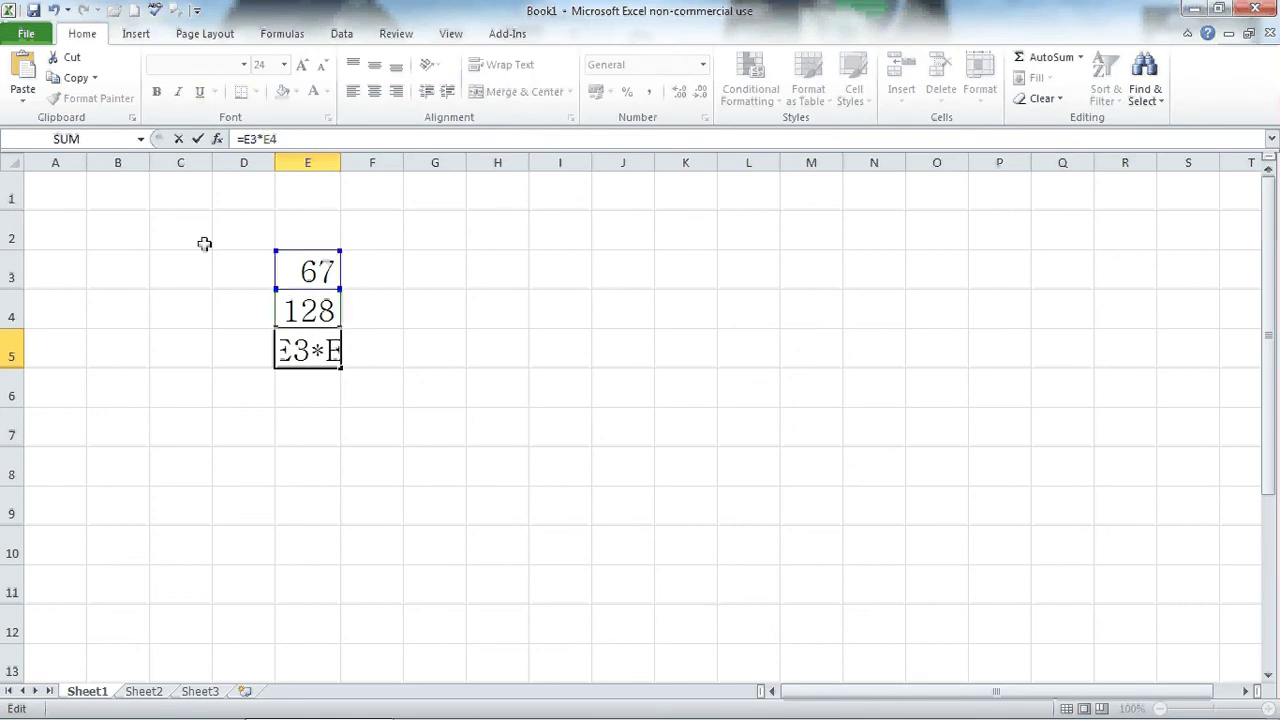
{"action": "key", "text": "Return"}
- Change E5's formula to divide: =E3/E4, showing 0.52
{"action": "left_click", "coordinate": [314, 347]}
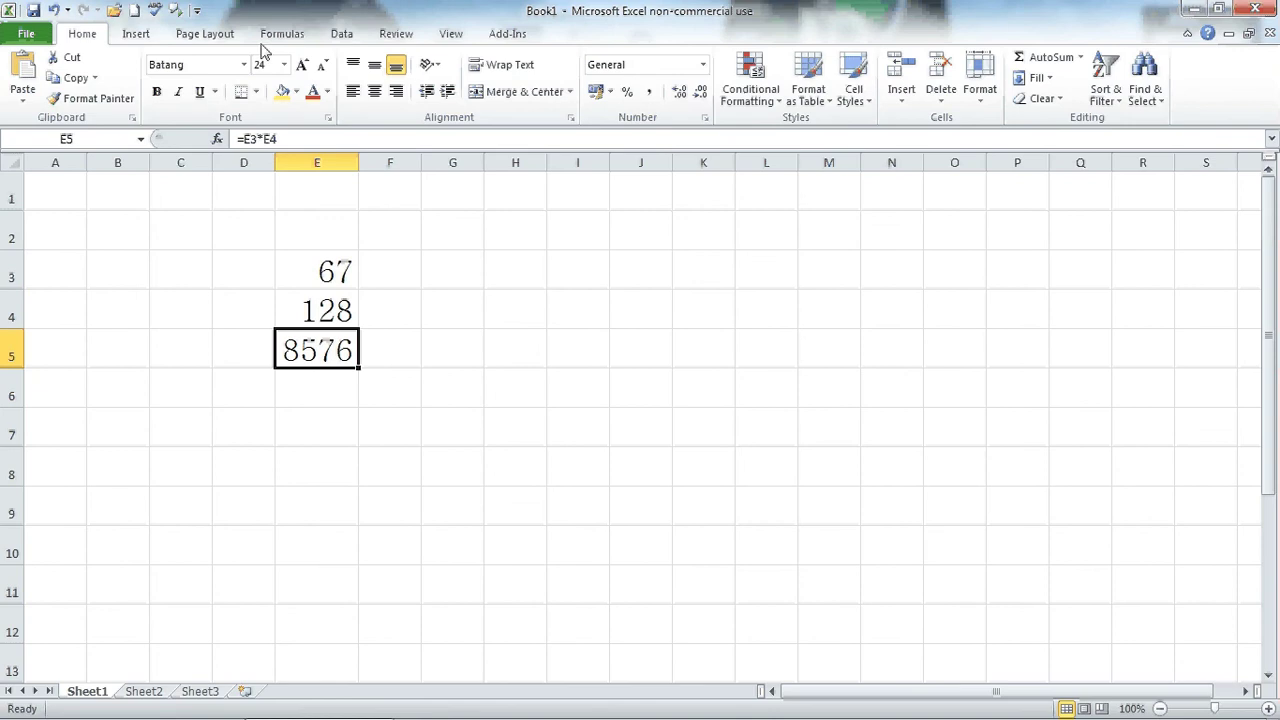
{"action": "left_click", "coordinate": [265, 138]}
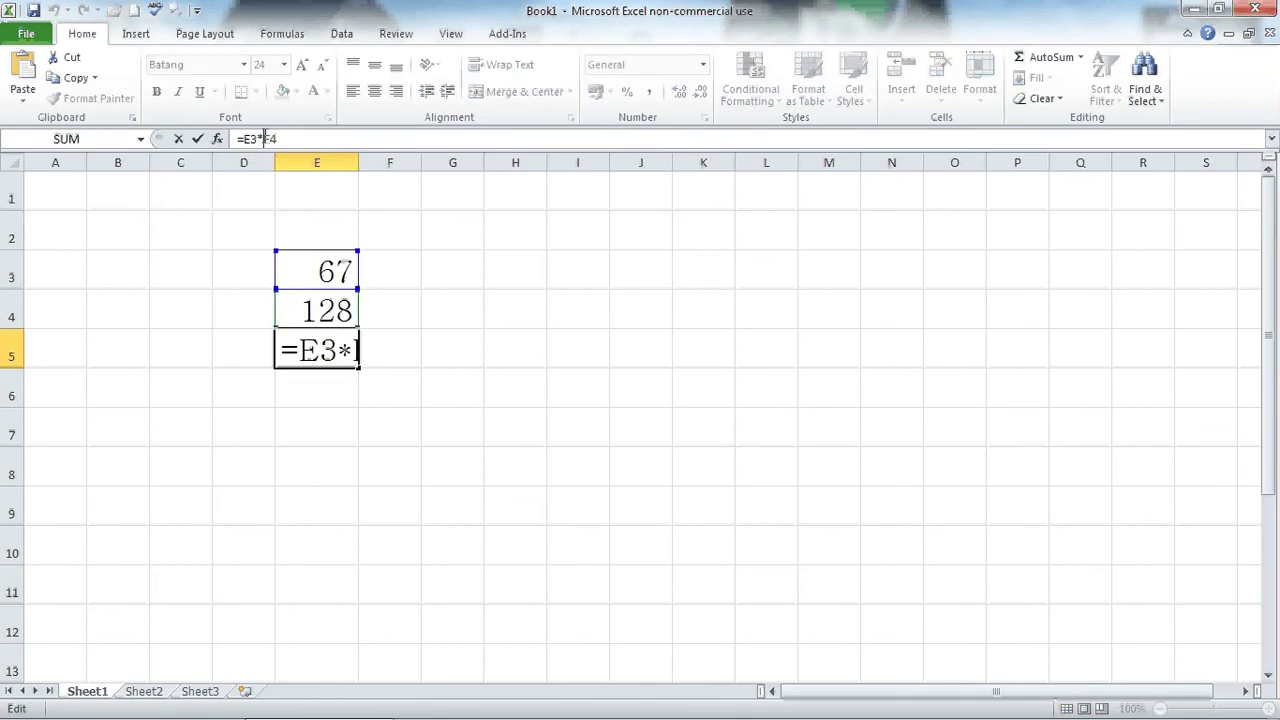
{"action": "key", "text": "BackSpace"}
{"action": "type", "text": "/"}
{"action": "key", "text": "Return"}
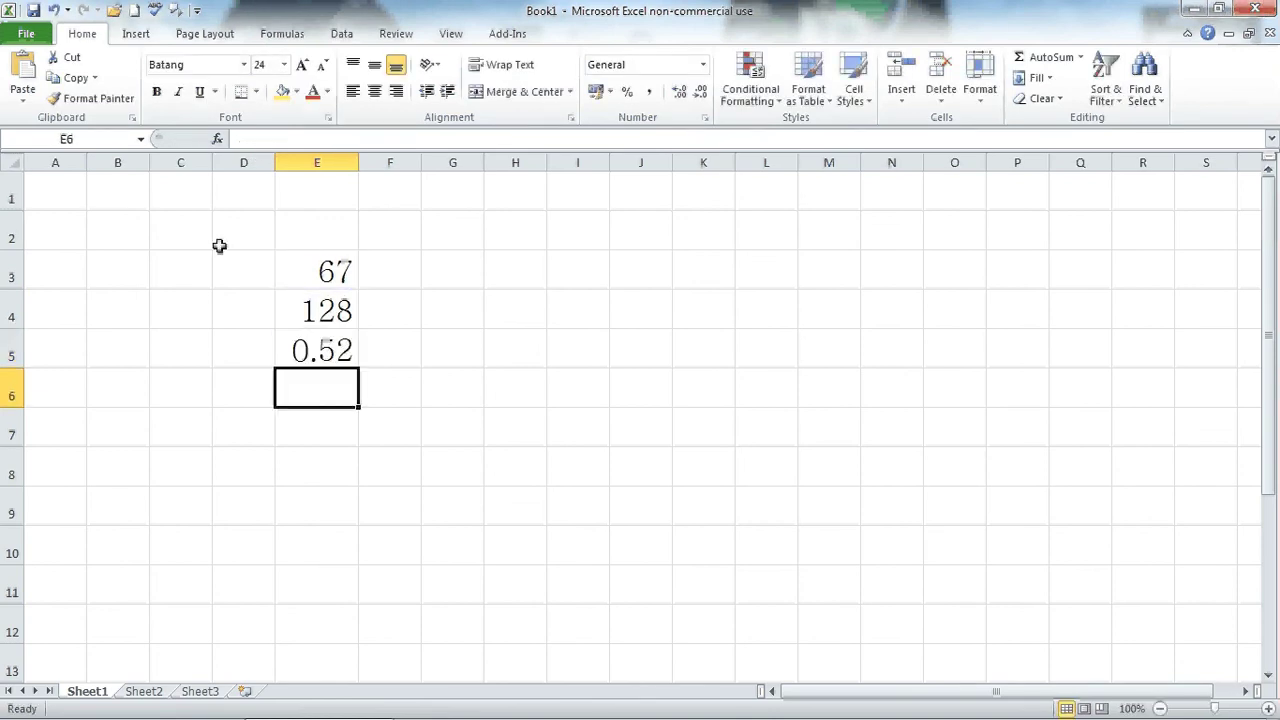
{"action": "key", "text": "Up"}
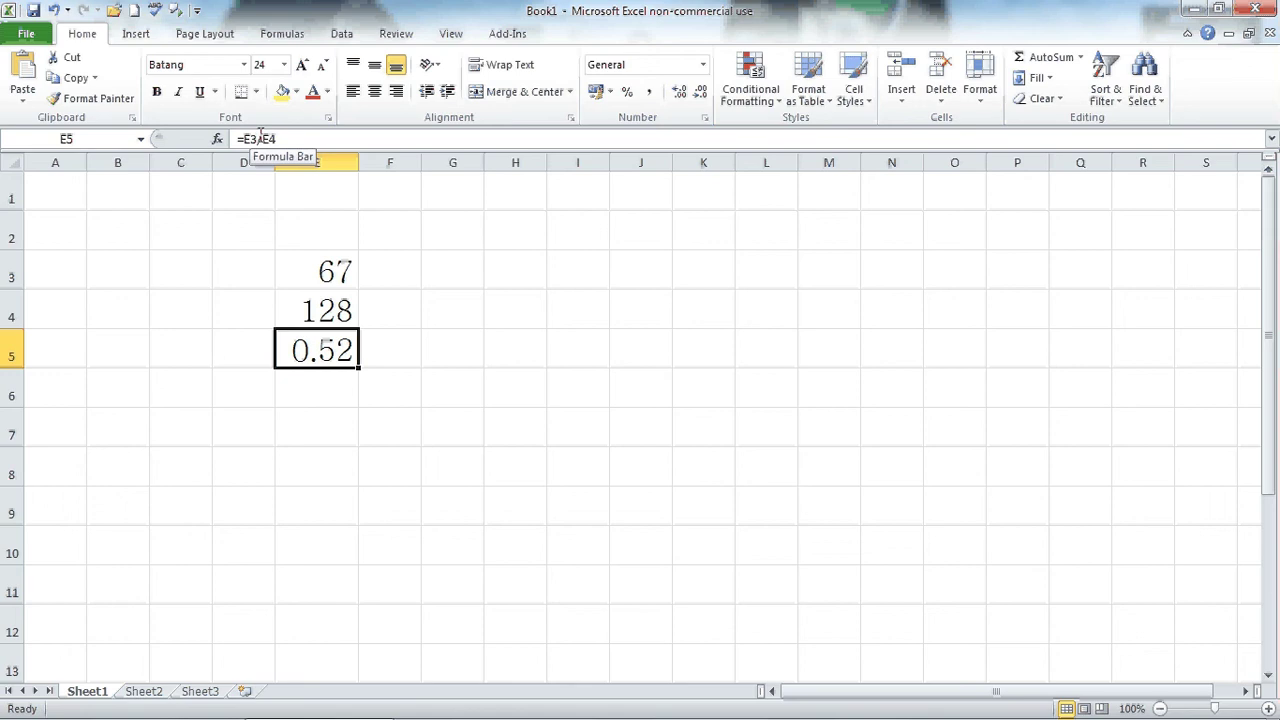
- Delete the contents of E3:E5 and select F2
{"action": "left_click_drag", "start_coordinate": [334, 268], "coordinate": [326, 348]}
{"action": "key", "text": "Delete"}
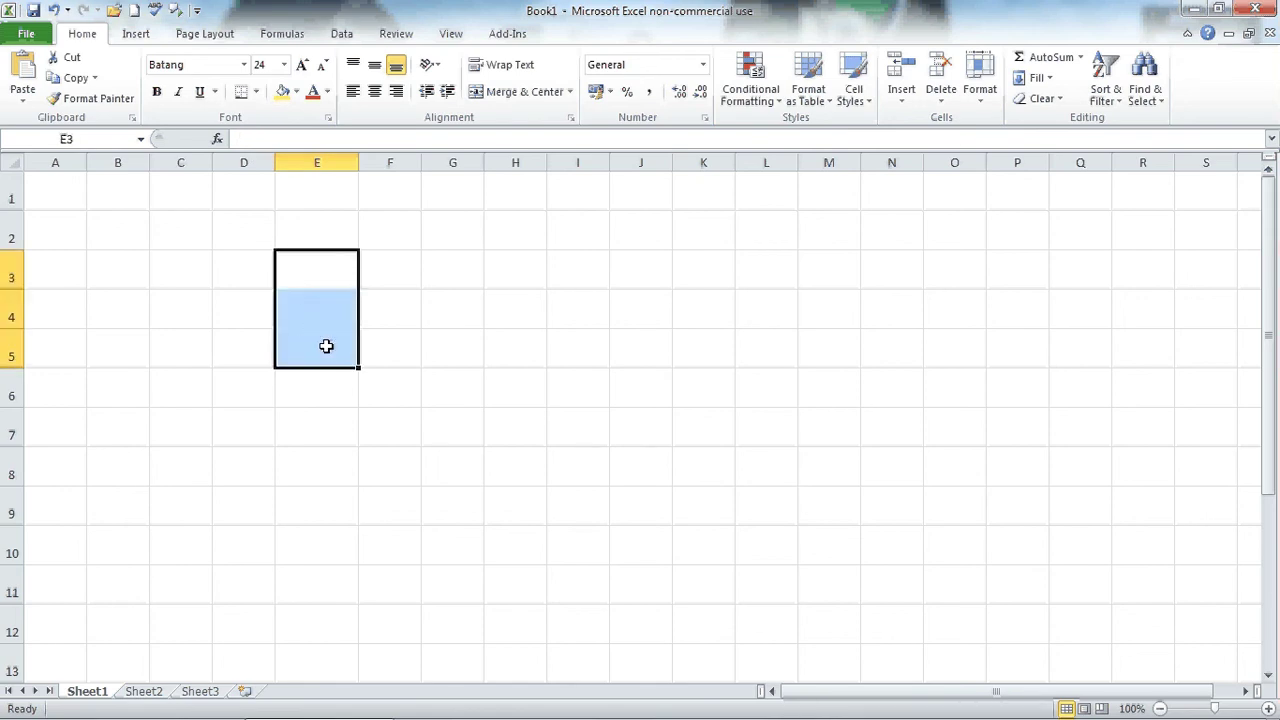
{"action": "left_click", "coordinate": [369, 240]}
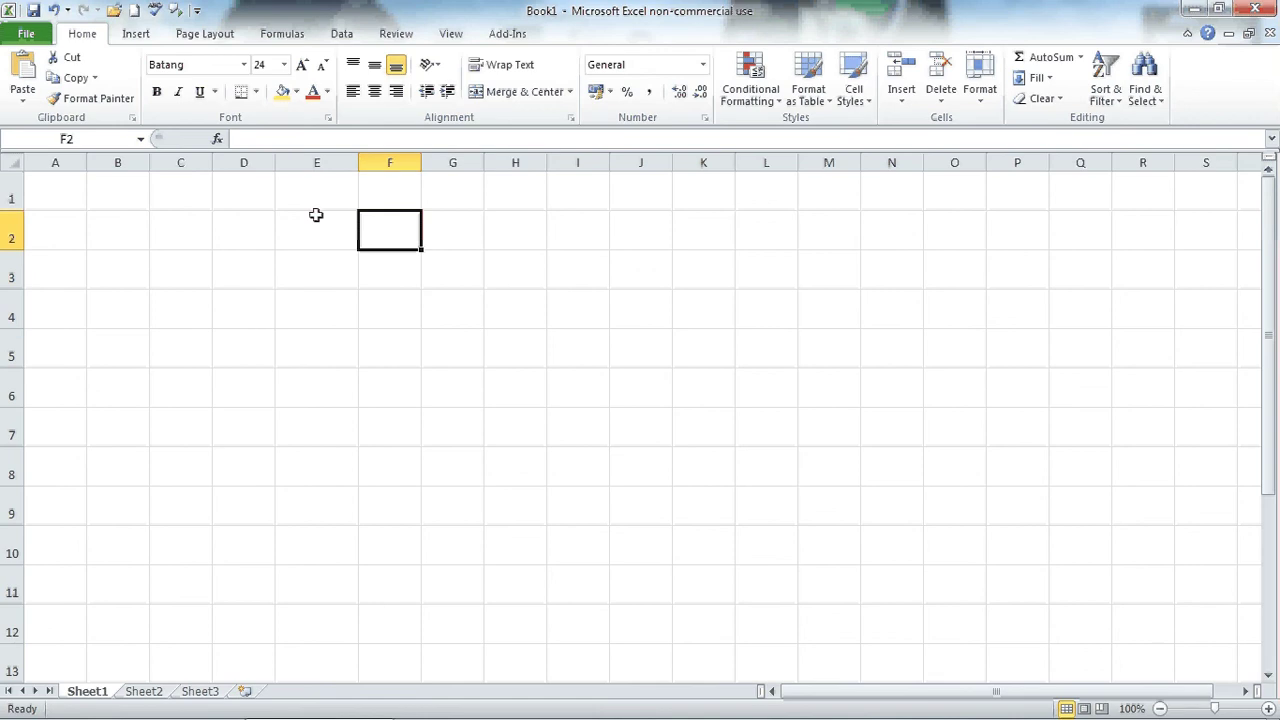
- Enter Mario with 32 in F1:G1 and AutoFit column F
{"action": "left_click", "coordinate": [379, 185]}
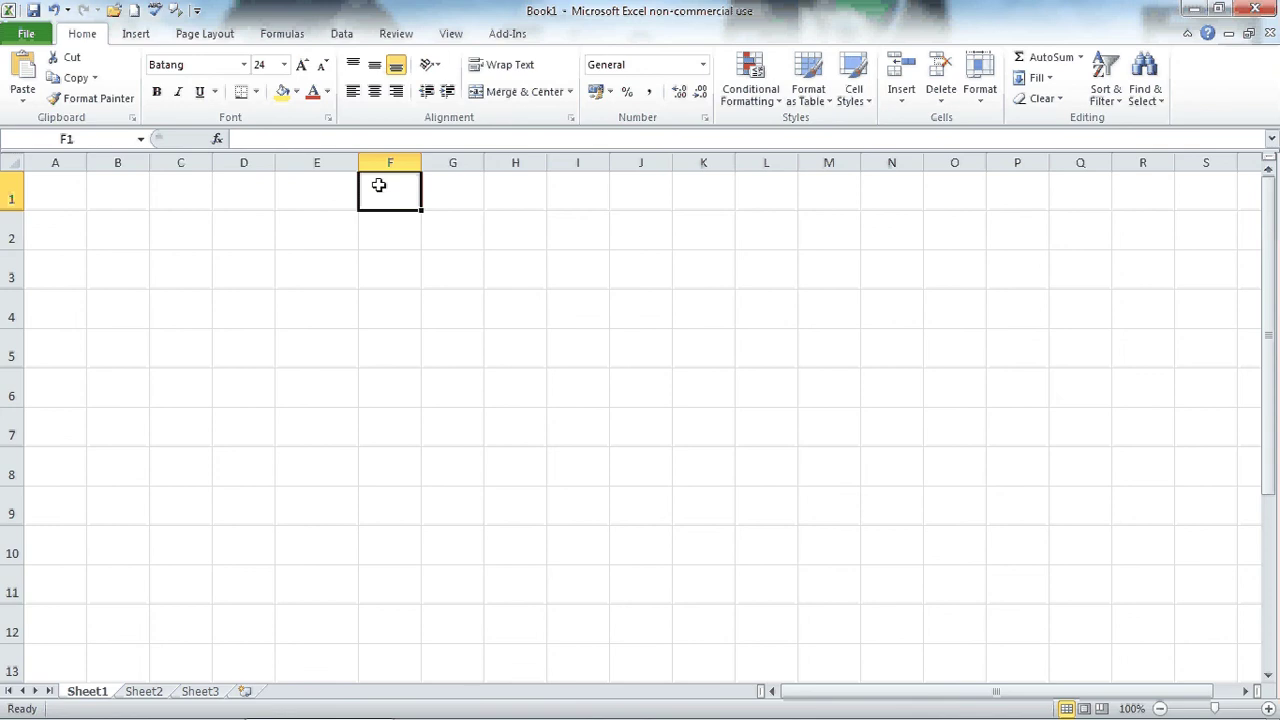
{"action": "type", "text": "Mar"}
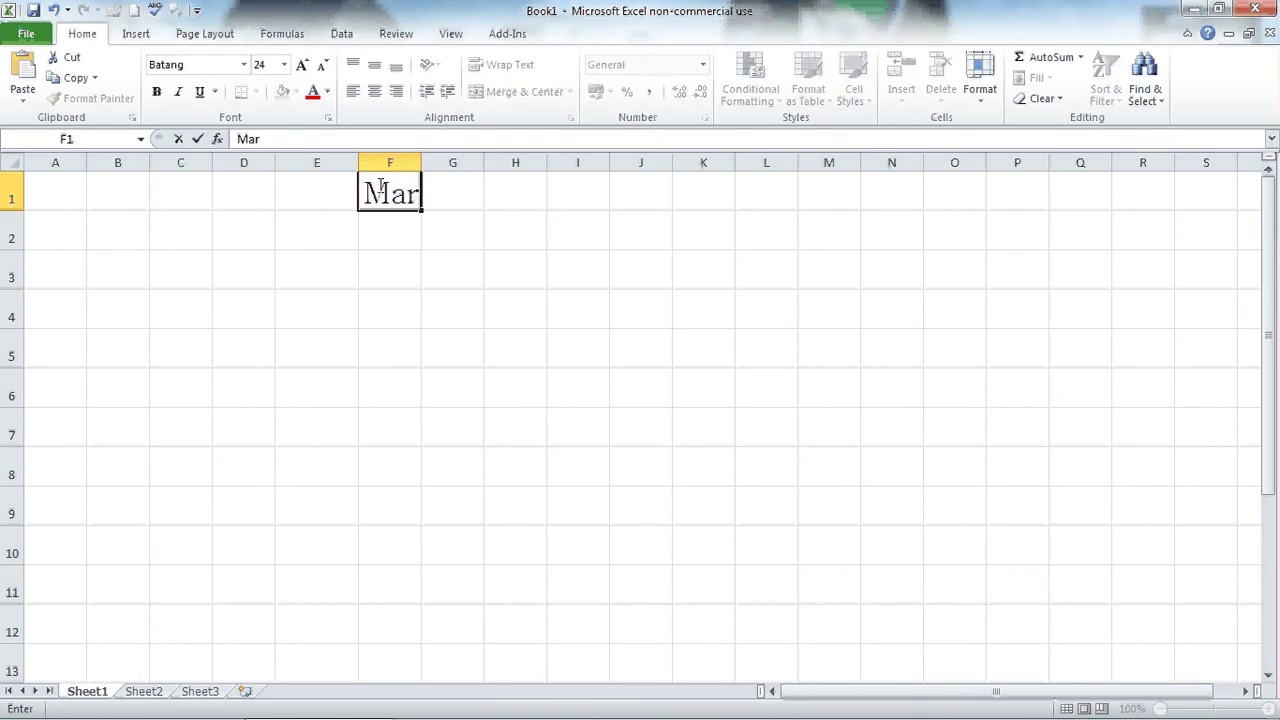
{"action": "type", "text": "io"}
{"action": "key", "text": "Tab"}
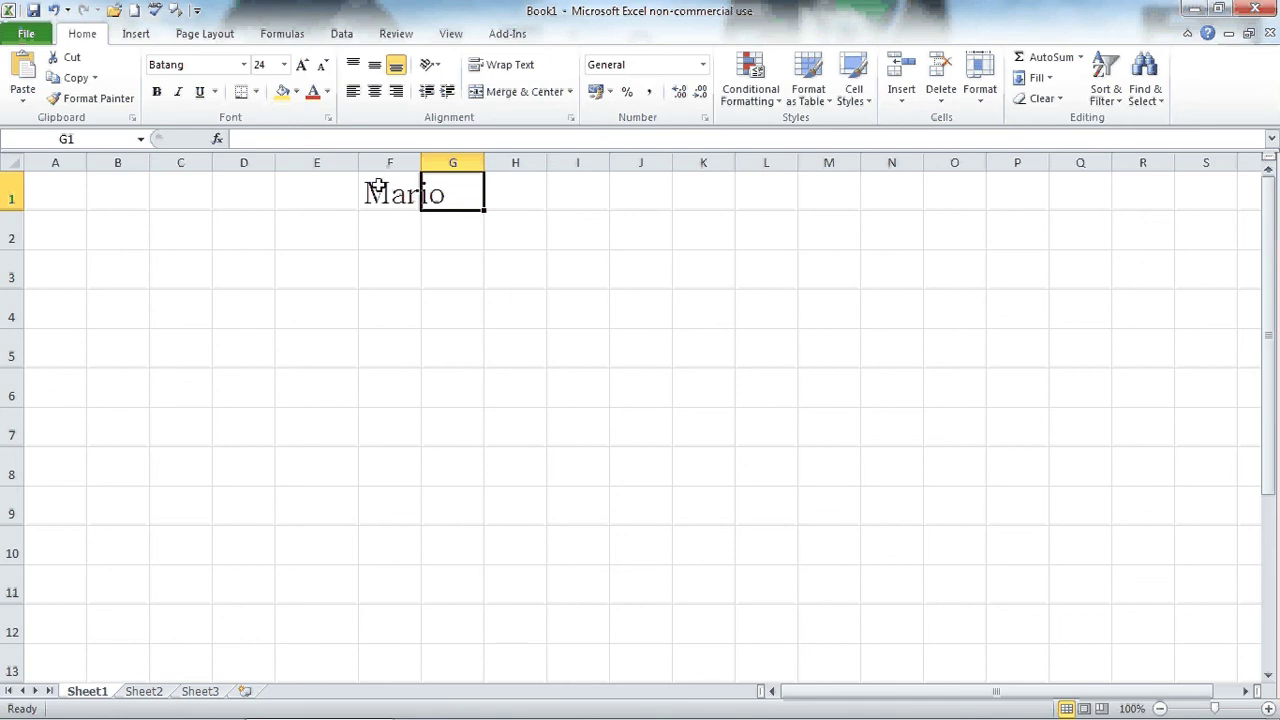
{"action": "type", "text": "32"}
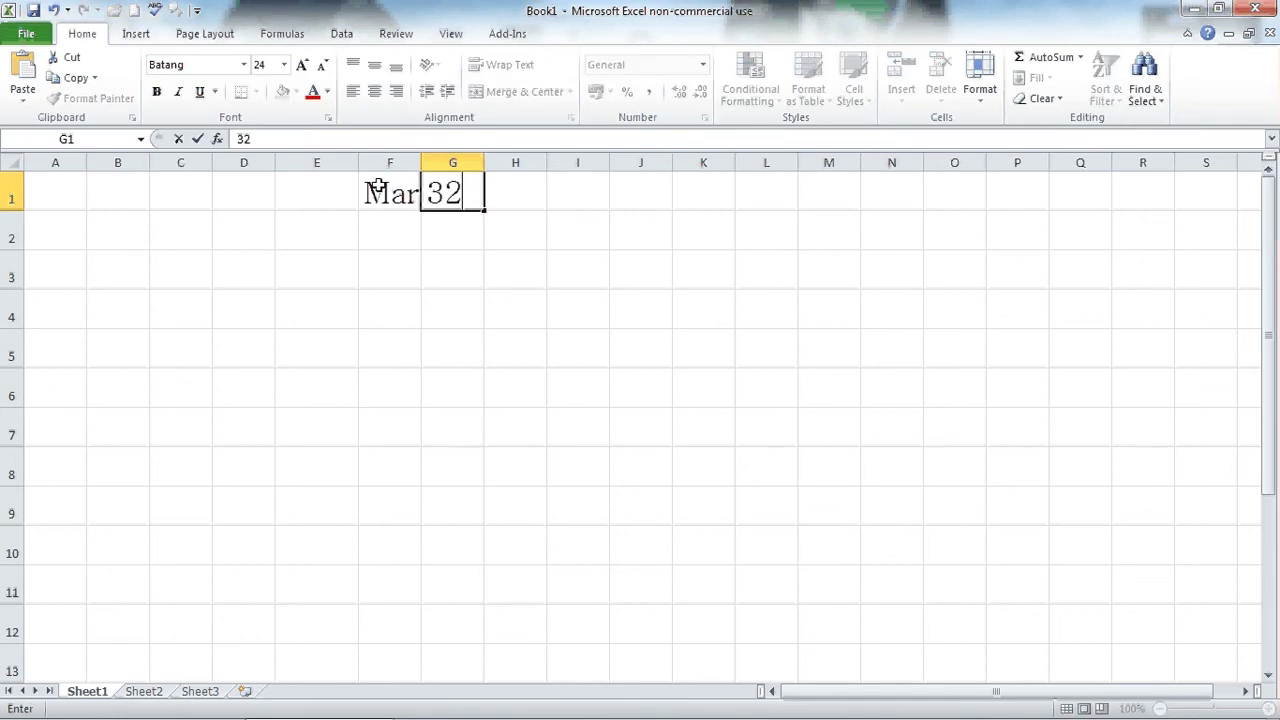
{"action": "key", "text": "Tab"}
{"action": "double_click", "coordinate": [419, 161]}
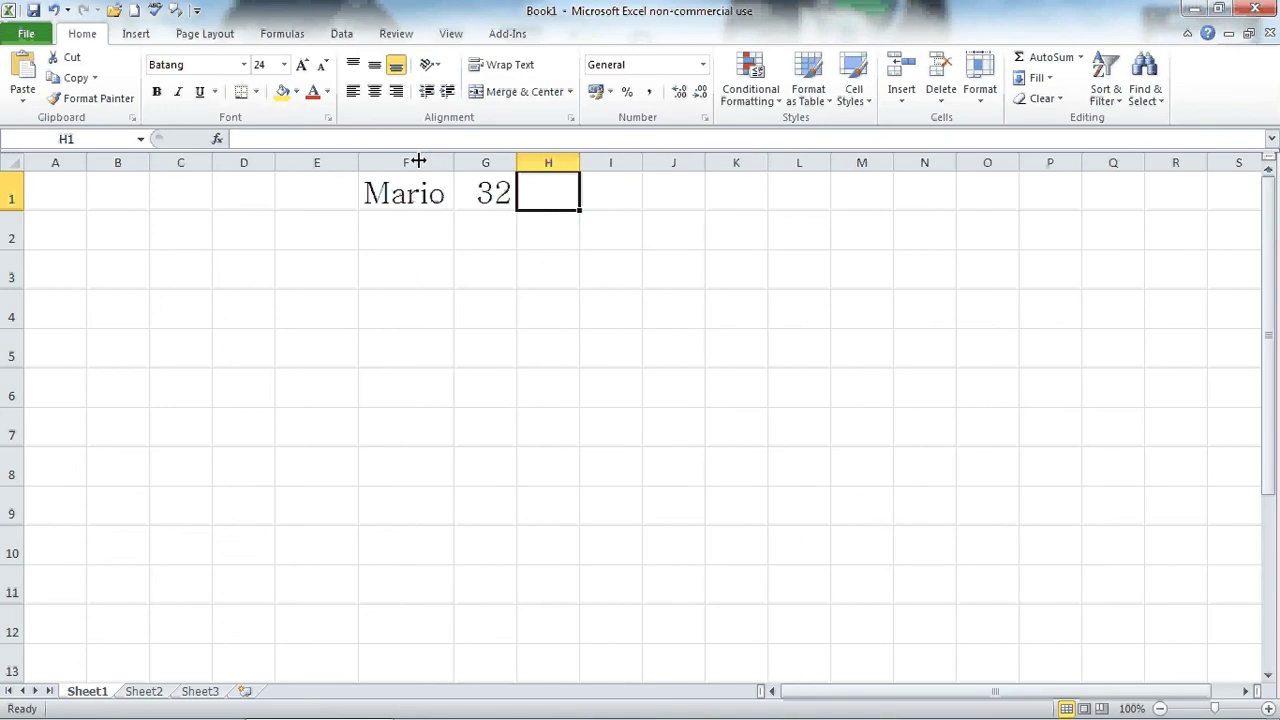
- Enter Peach with 48 in F2:G2
{"action": "left_click", "coordinate": [385, 236]}
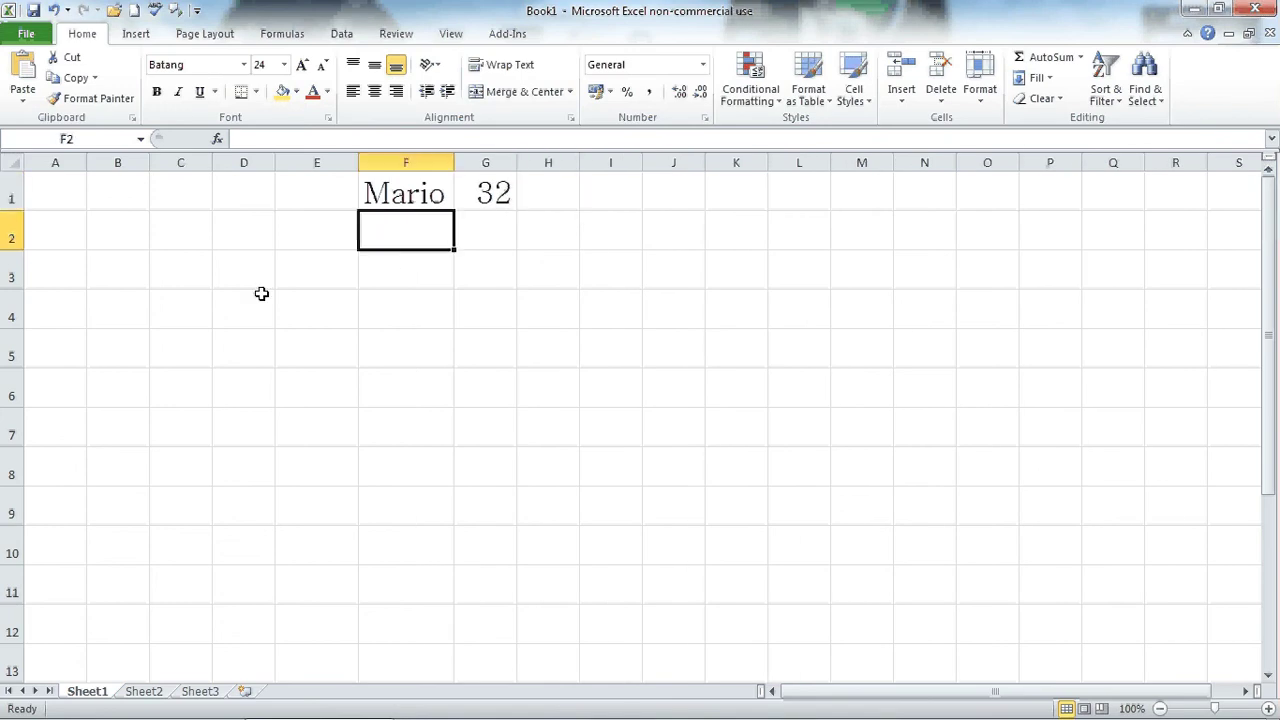
{"action": "type", "text": "Peach"}
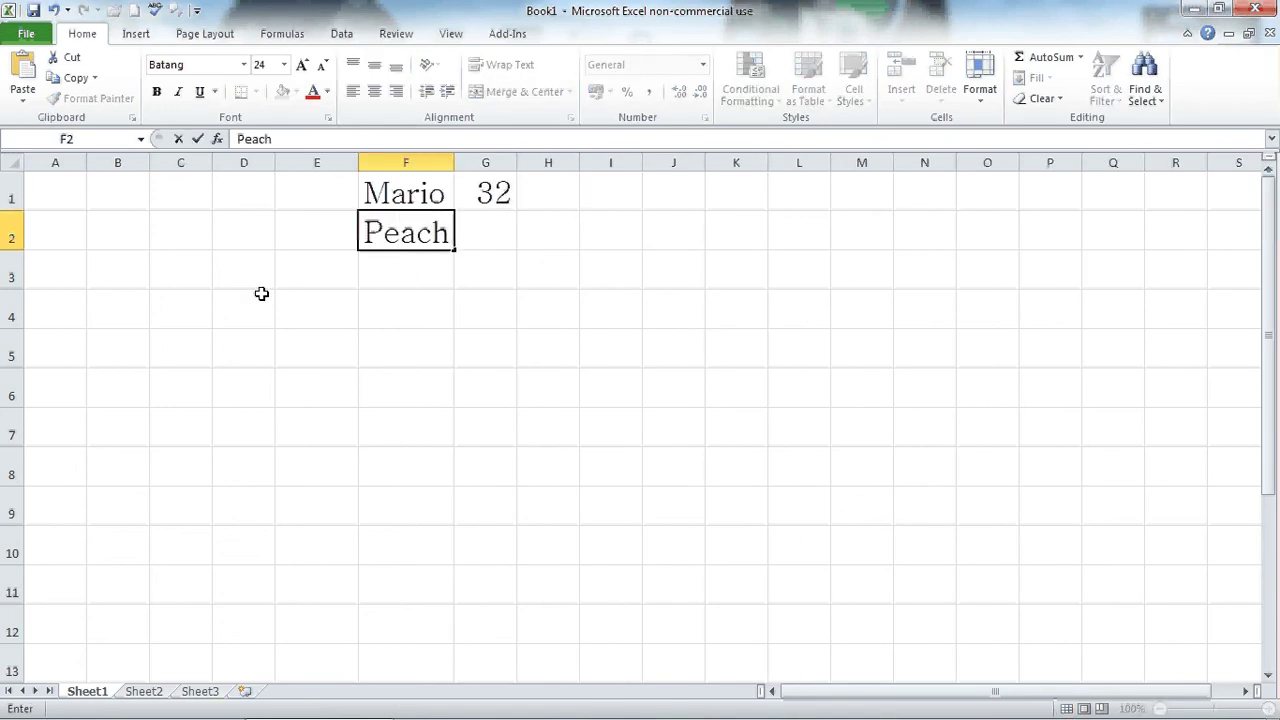
{"action": "key", "text": "Tab"}
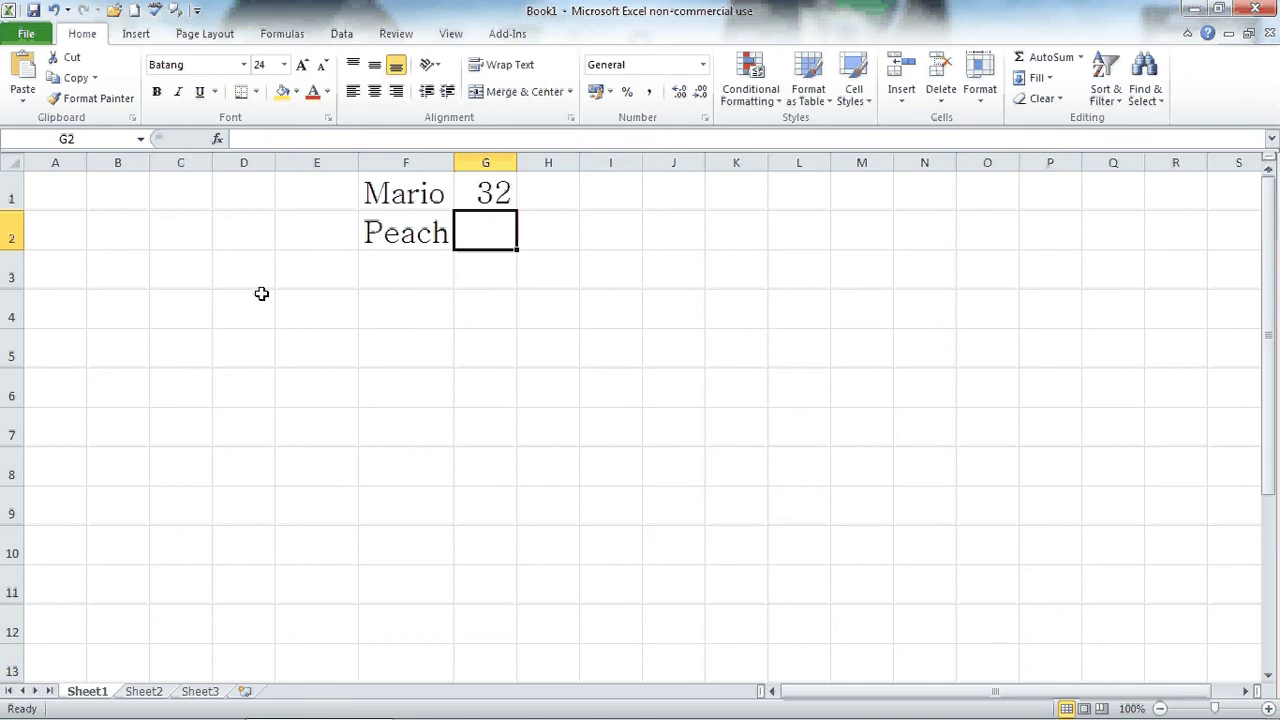
{"action": "type", "text": "48"}
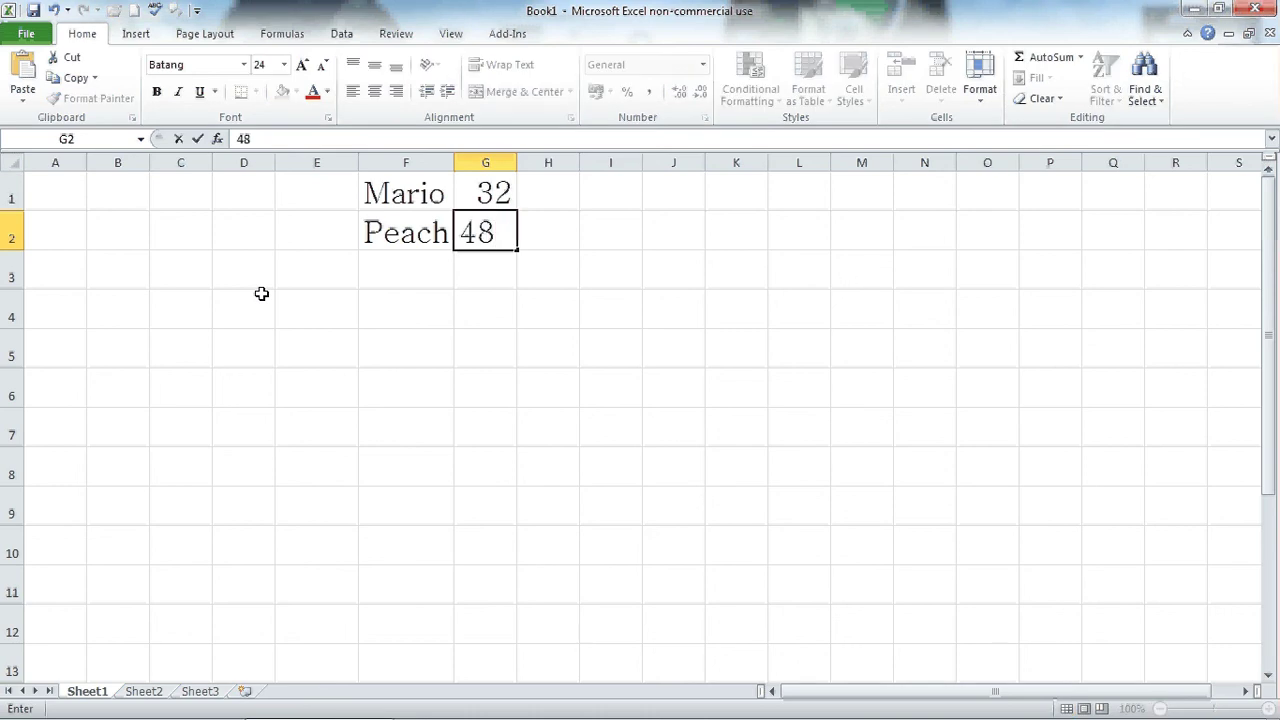
{"action": "key", "text": "Return"}
- Add Wario with 235 and Sonic with 25 in rows 3 and 4
{"action": "type", "text": "Wa"}
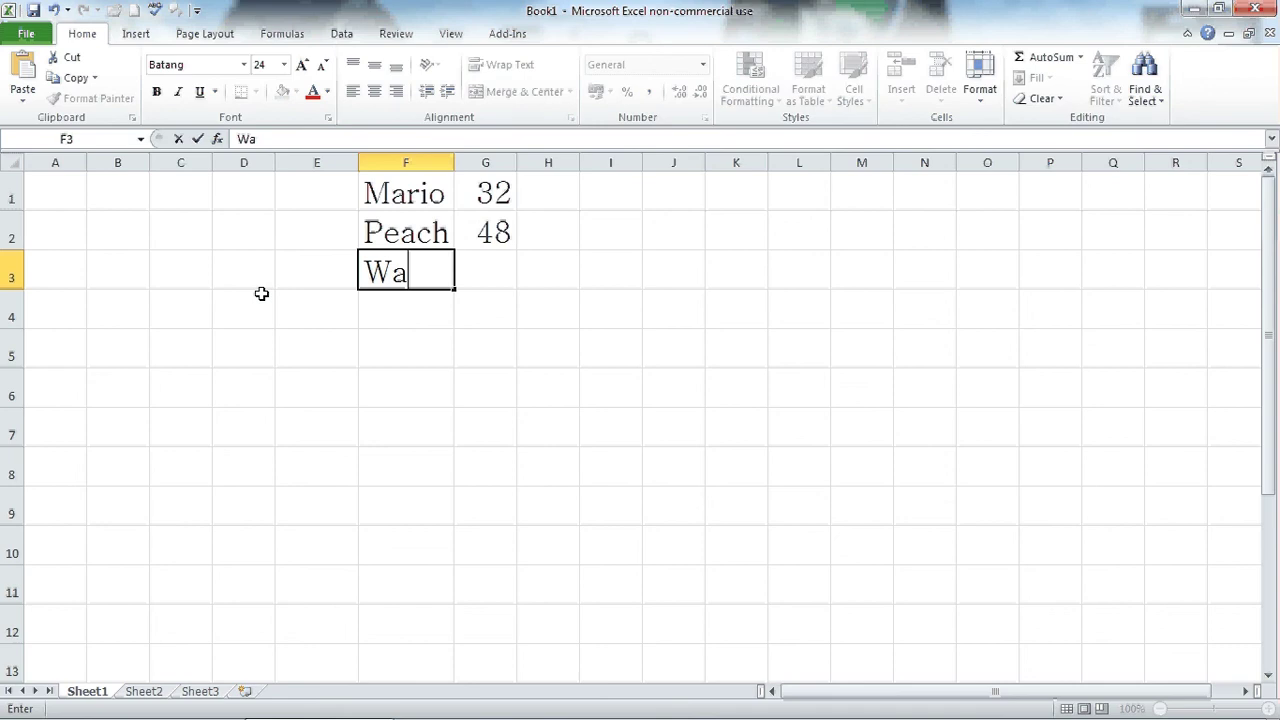
{"action": "type", "text": "rio"}
{"action": "key", "text": "Tab"}
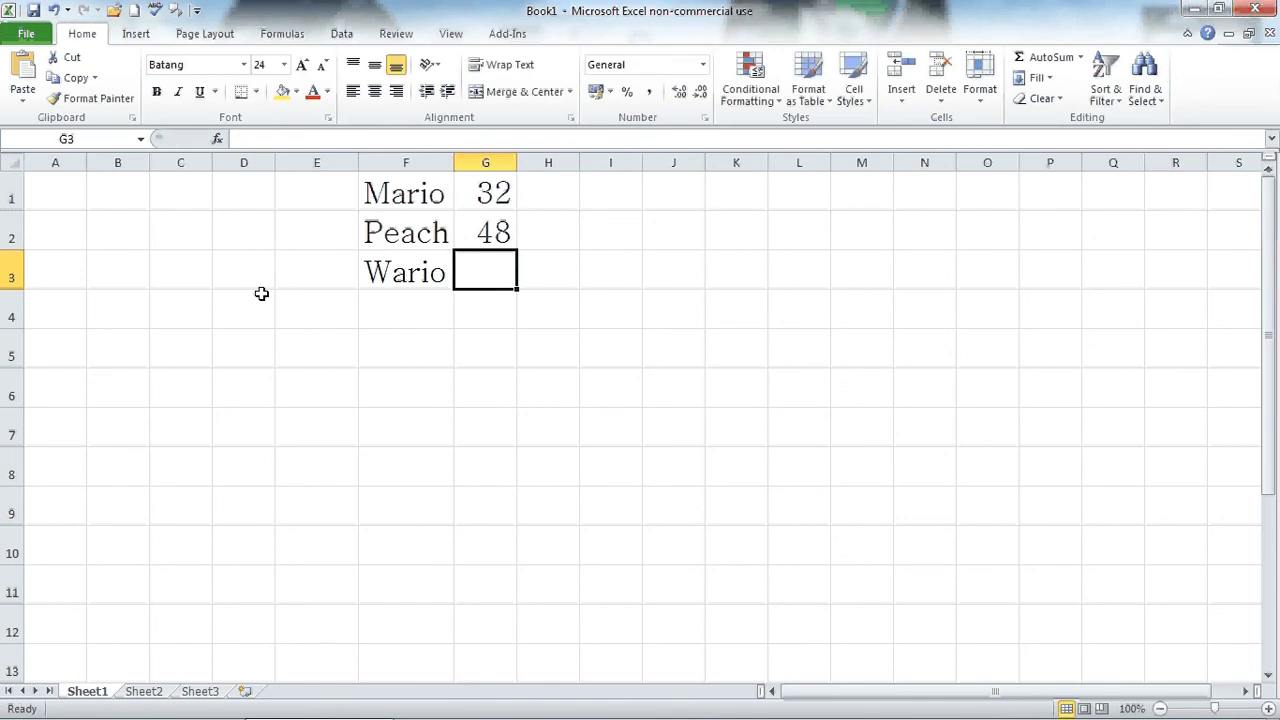
{"action": "type", "text": "235"}
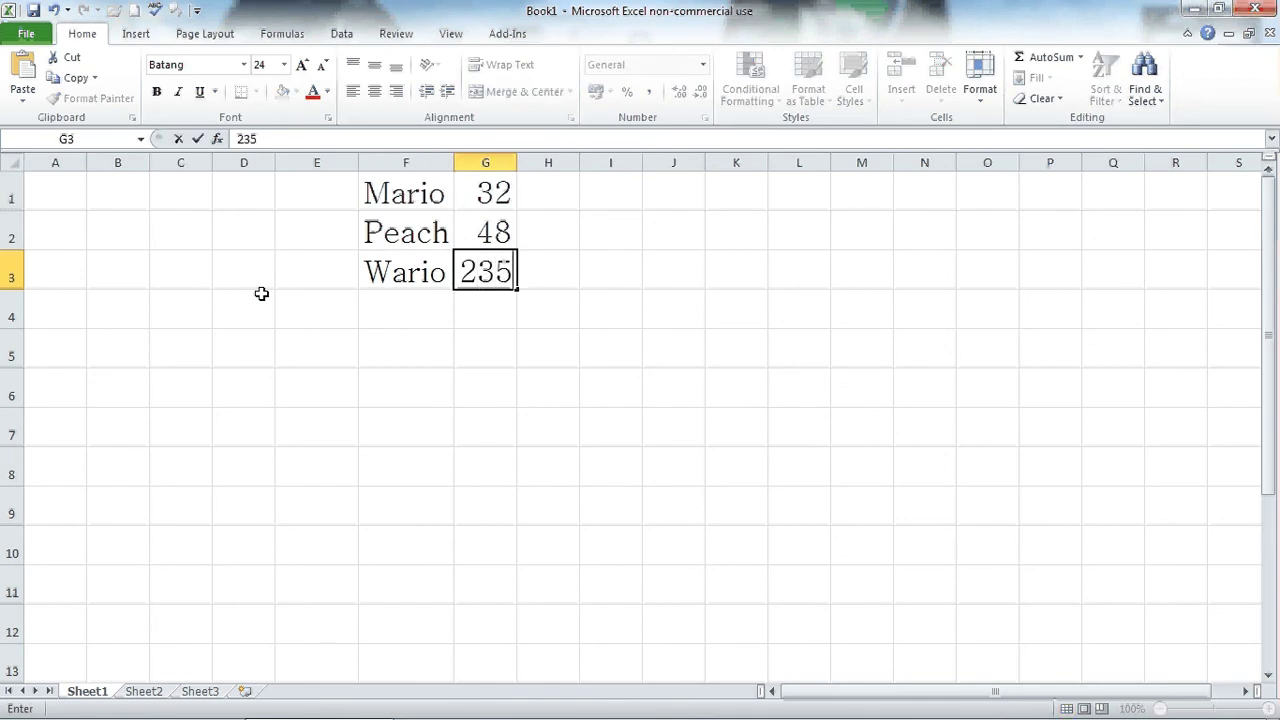
{"action": "key", "text": "Return"}
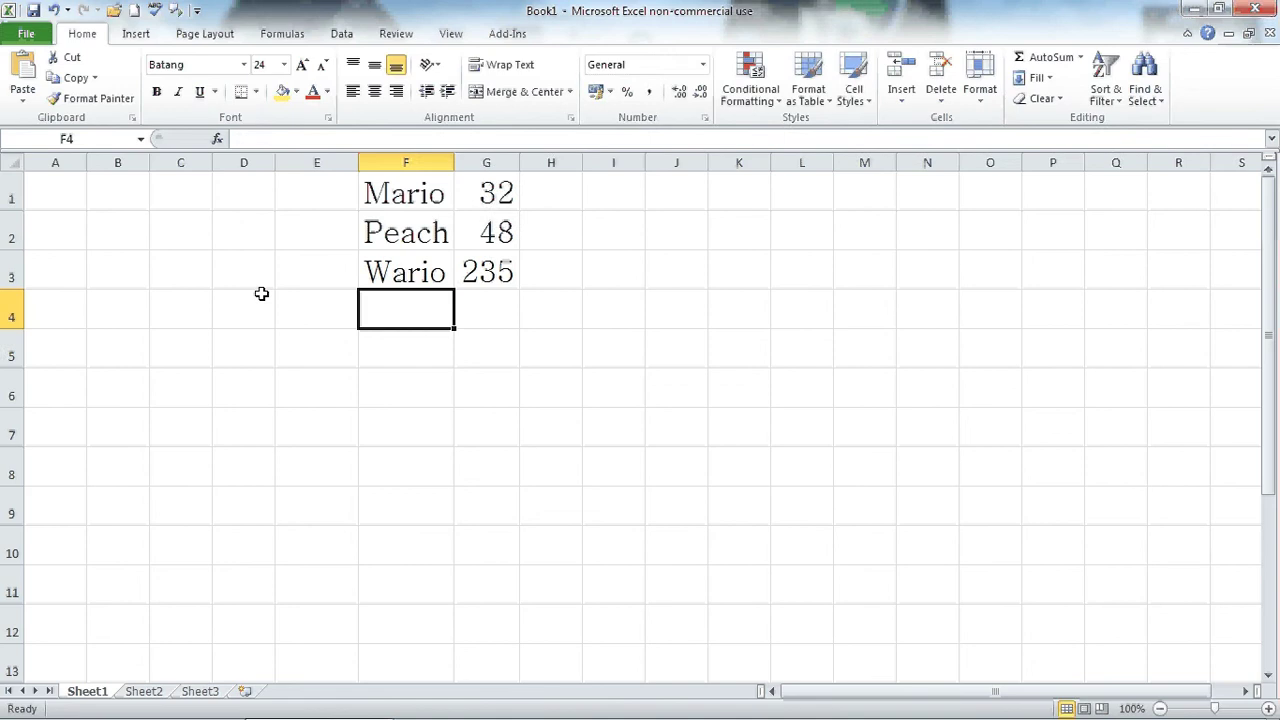
{"action": "type", "text": "Sonic"}
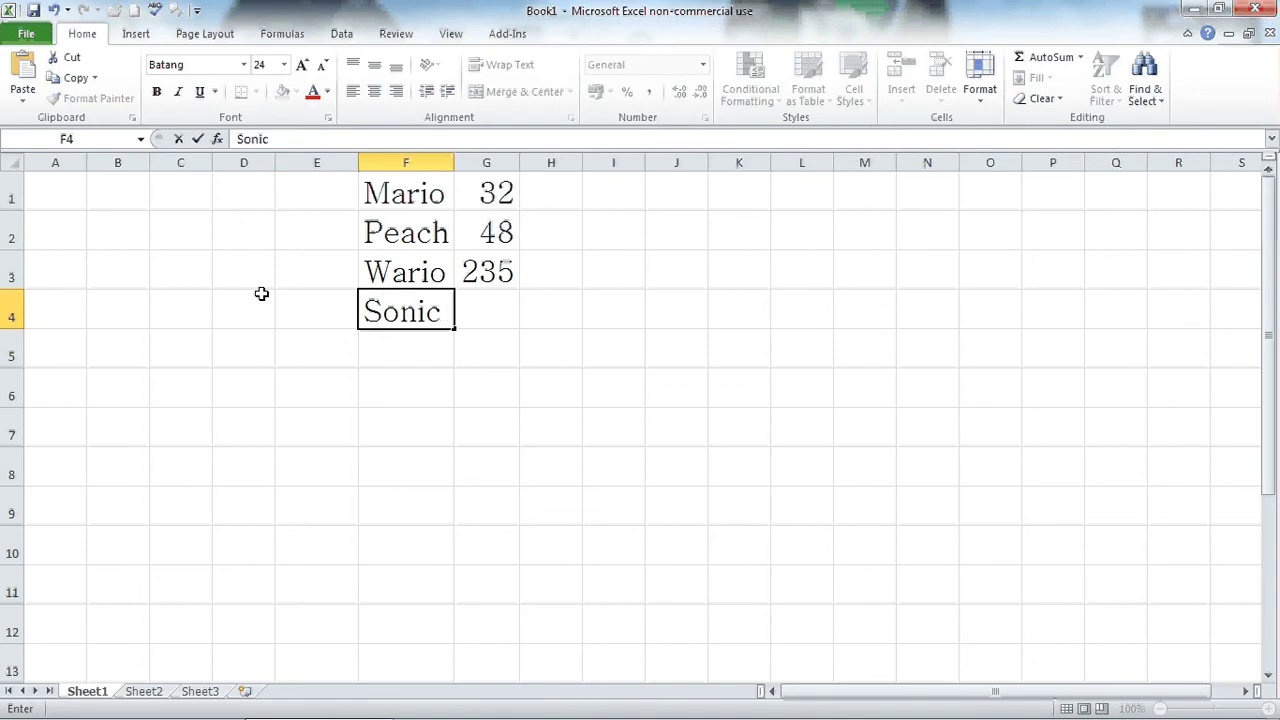
{"action": "key", "text": "Tab"}
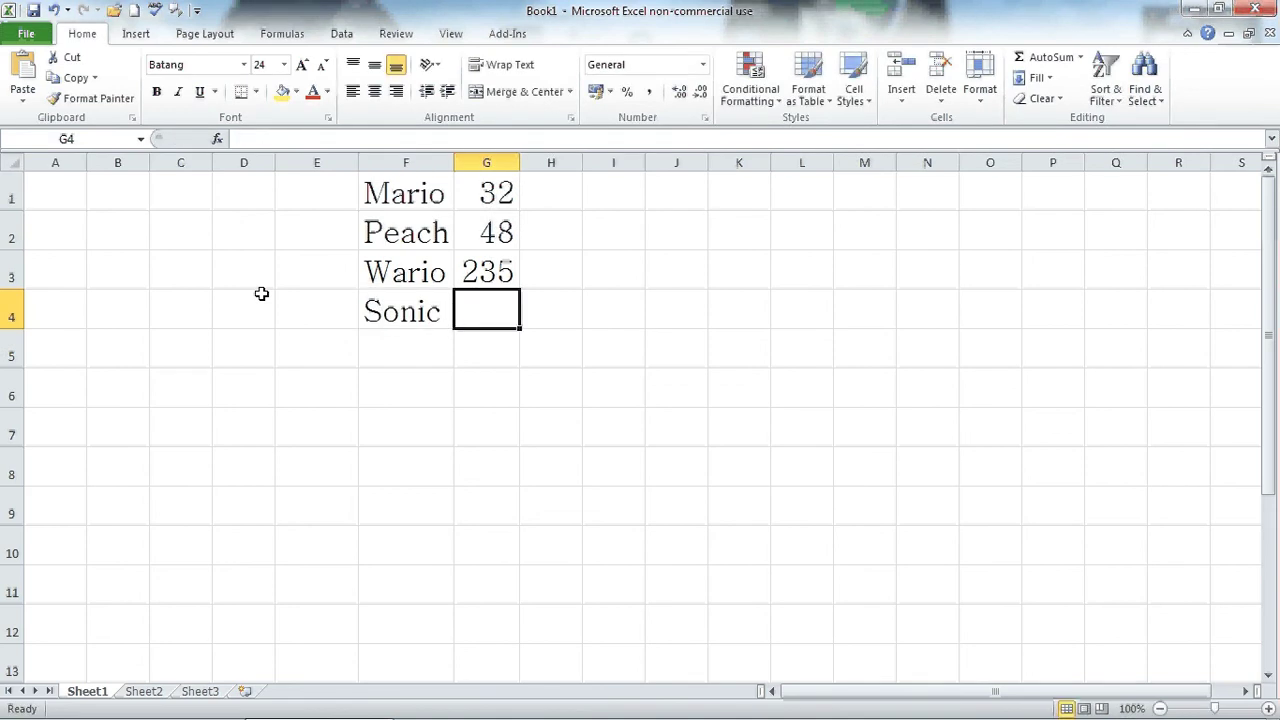
{"action": "type", "text": "25"}
{"action": "key", "text": "Return"}
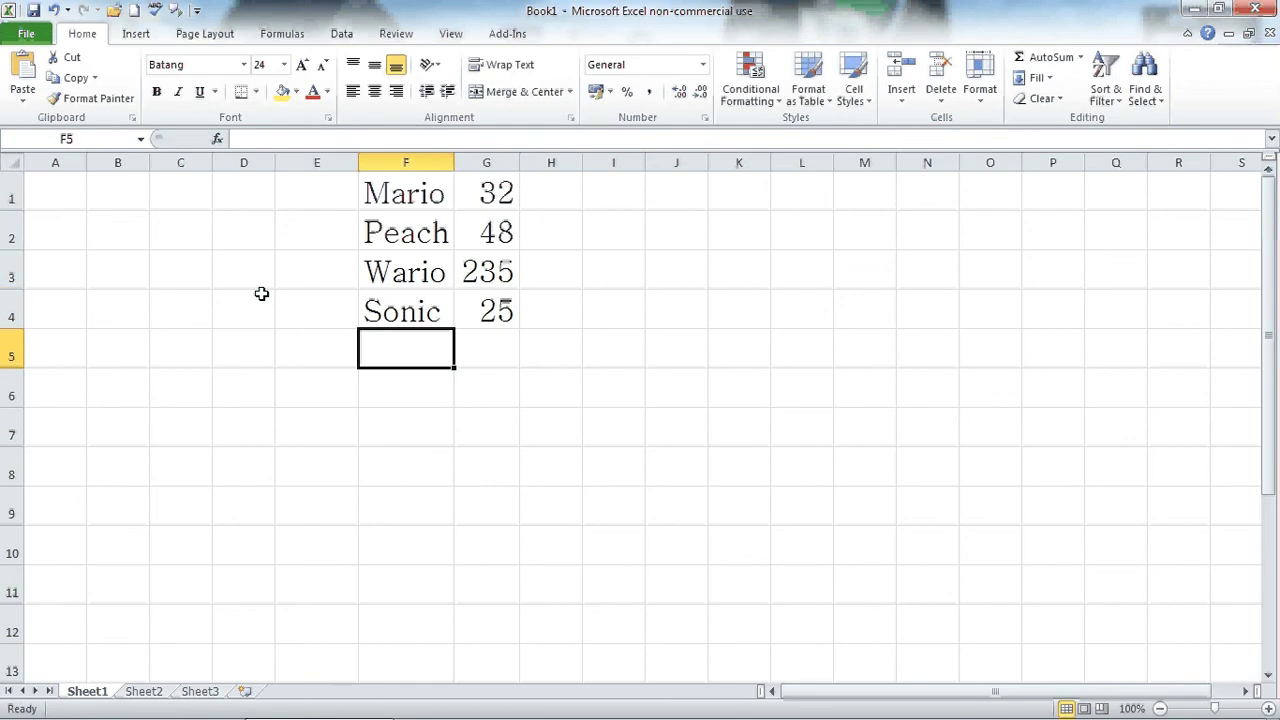
- Enter 3, 12, 27 and 1 in cells H1 through H4
{"action": "left_click", "coordinate": [546, 193]}
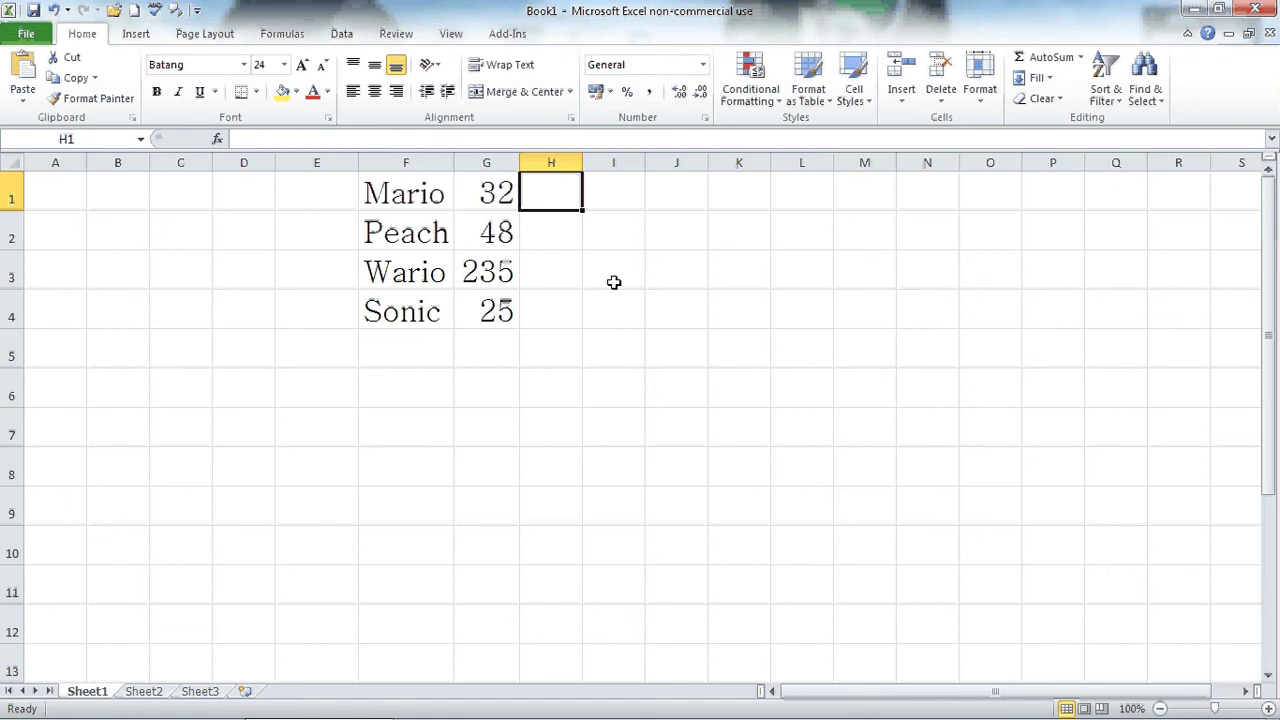
{"action": "type", "text": "3"}
{"action": "key", "text": "Return"}
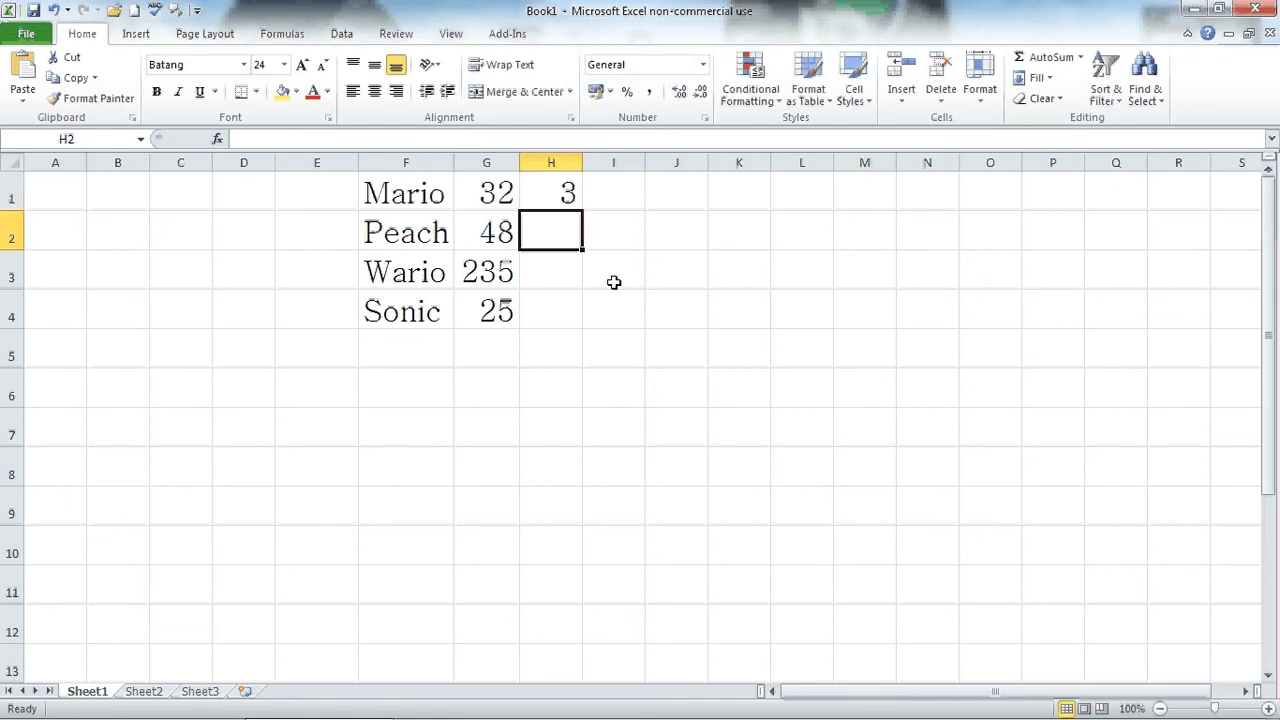
{"action": "type", "text": "12"}
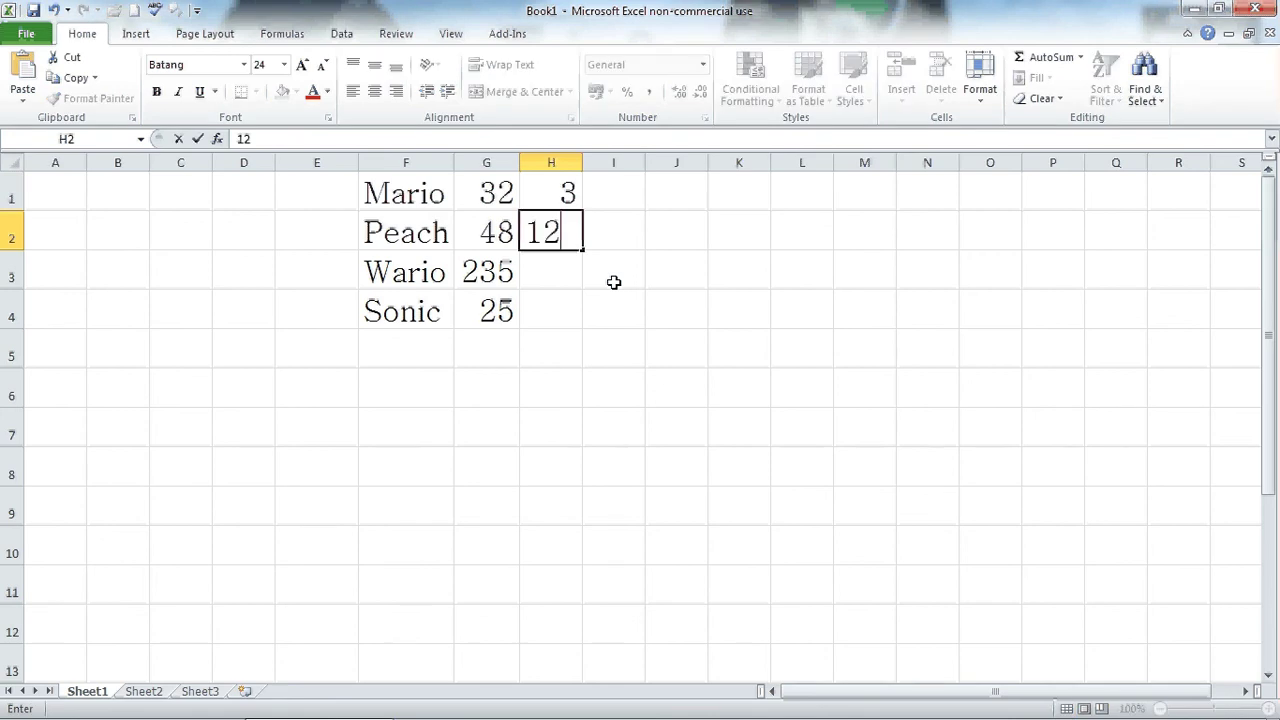
{"action": "key", "text": "Return"}
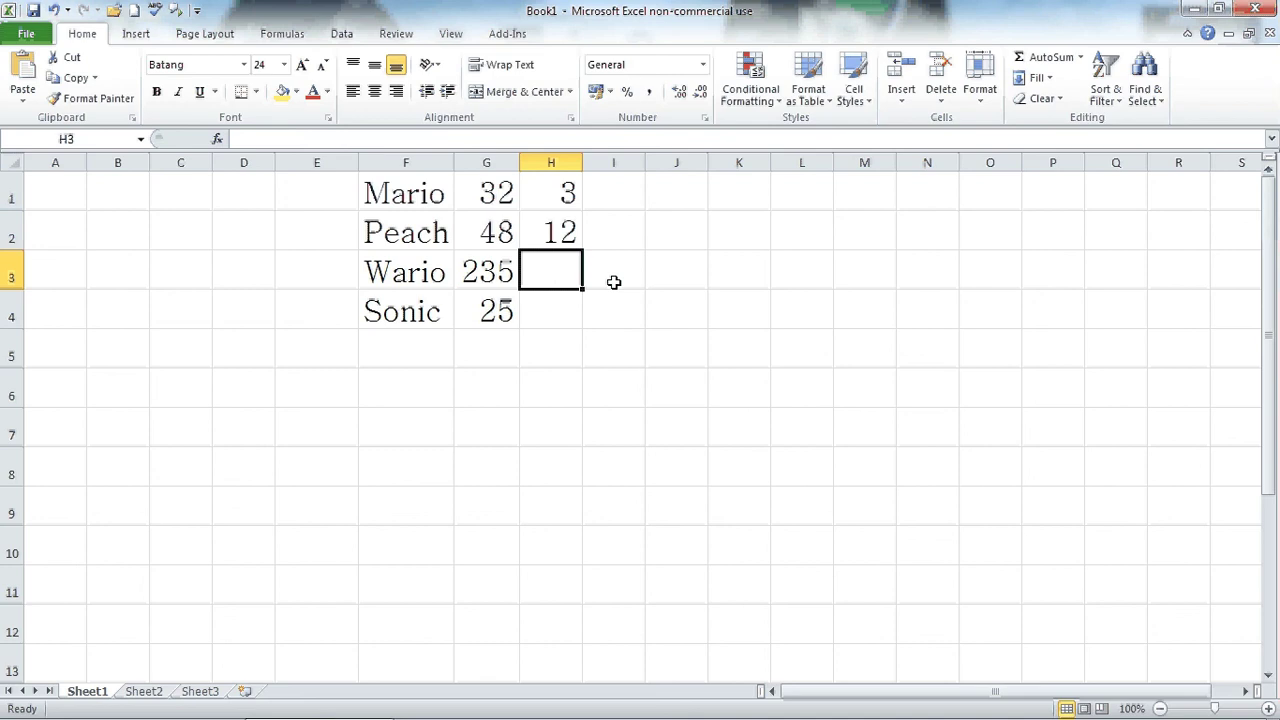
{"action": "type", "text": "27"}
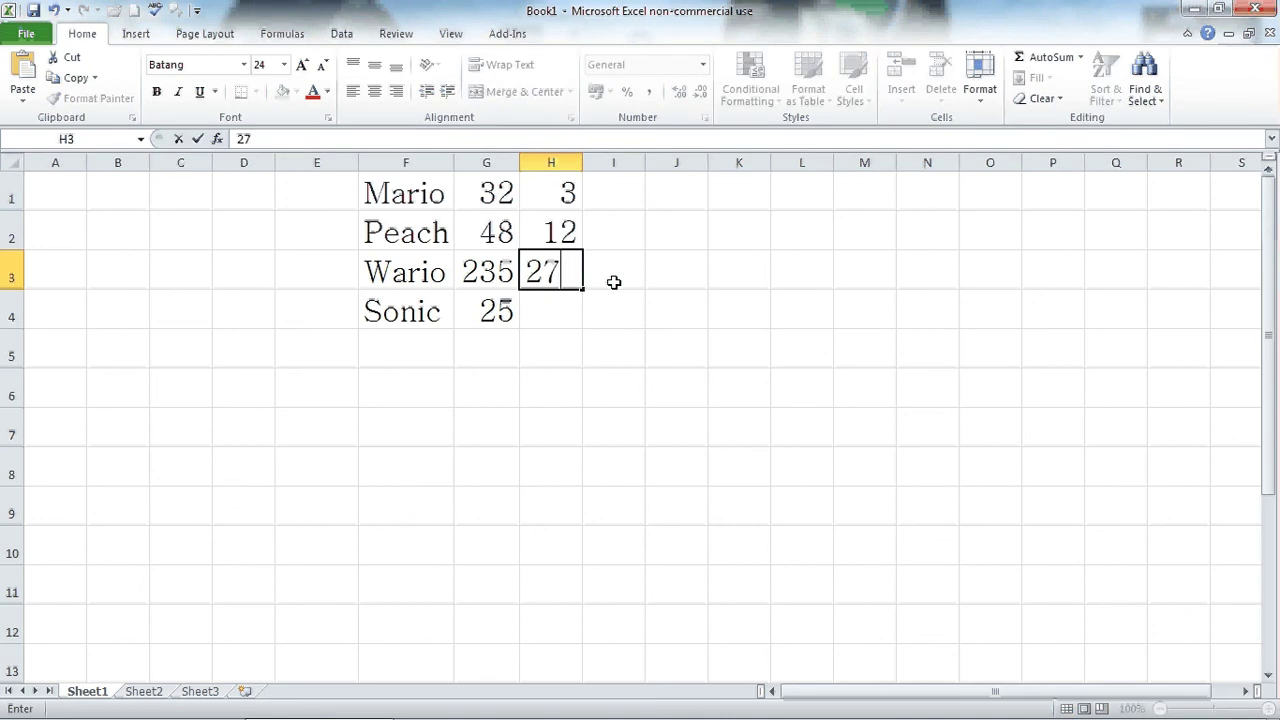
{"action": "key", "text": "Return"}
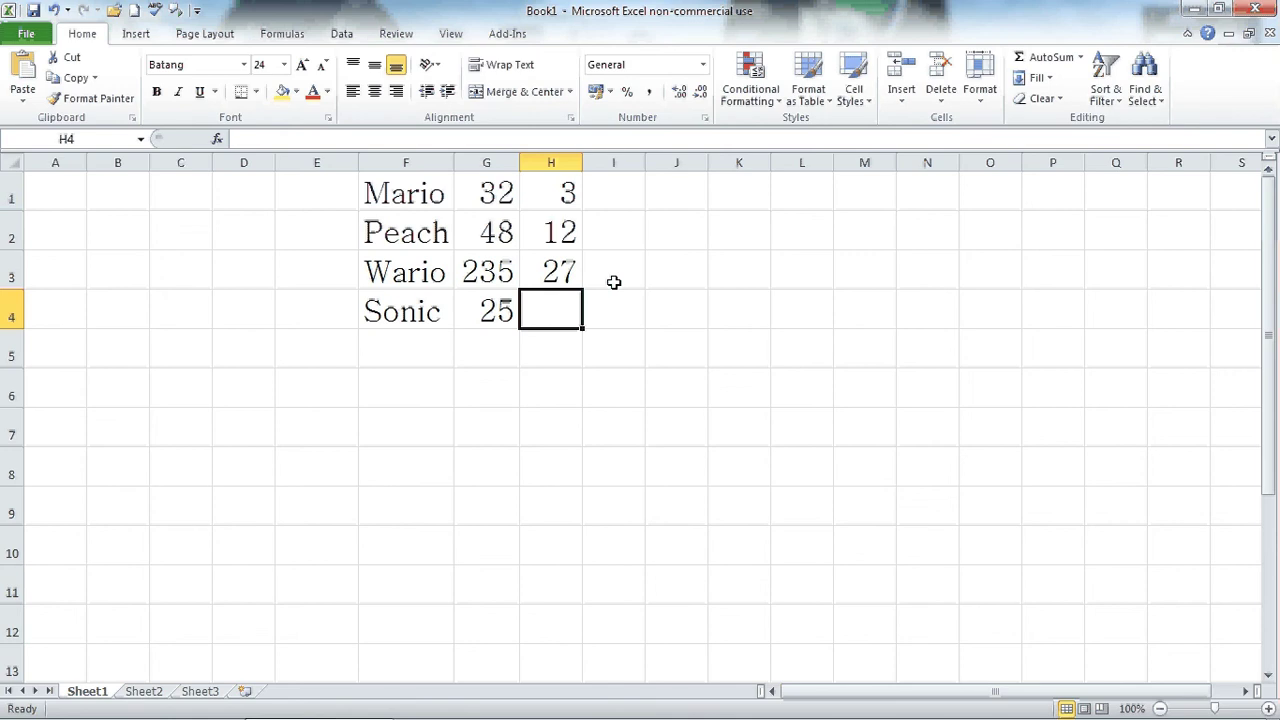
{"action": "type", "text": "1"}
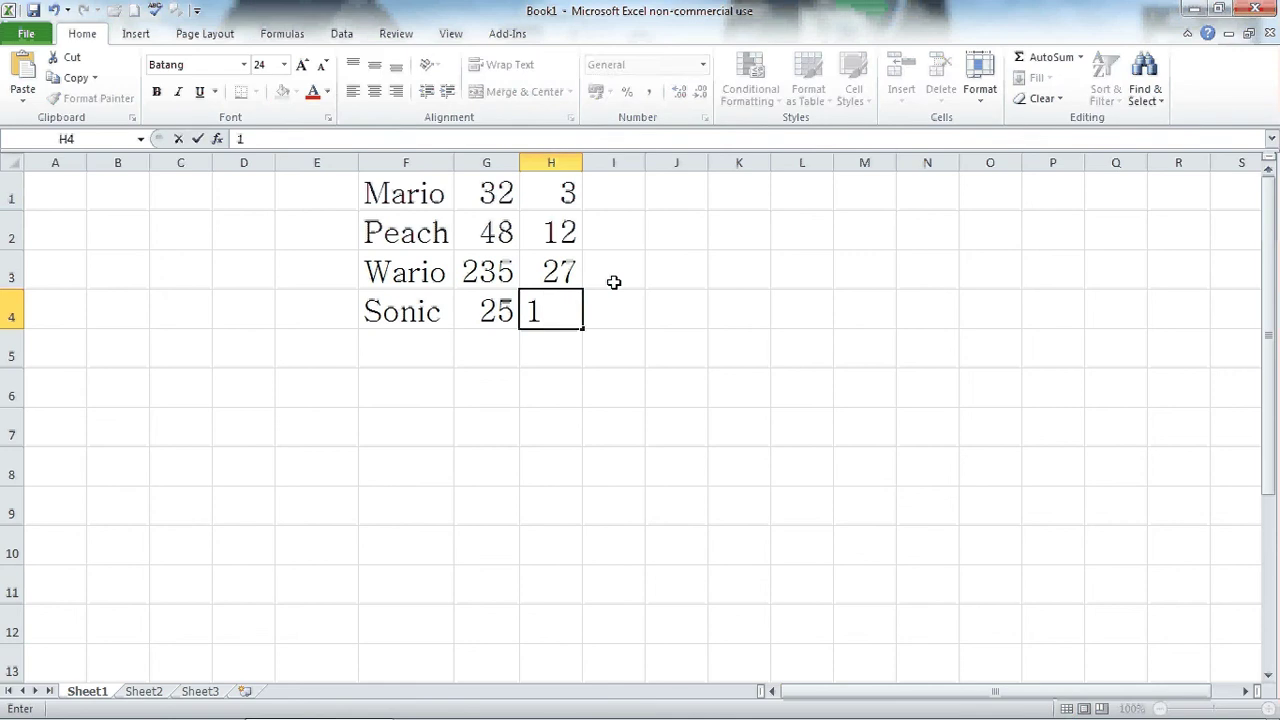
{"action": "key", "text": "Return"}
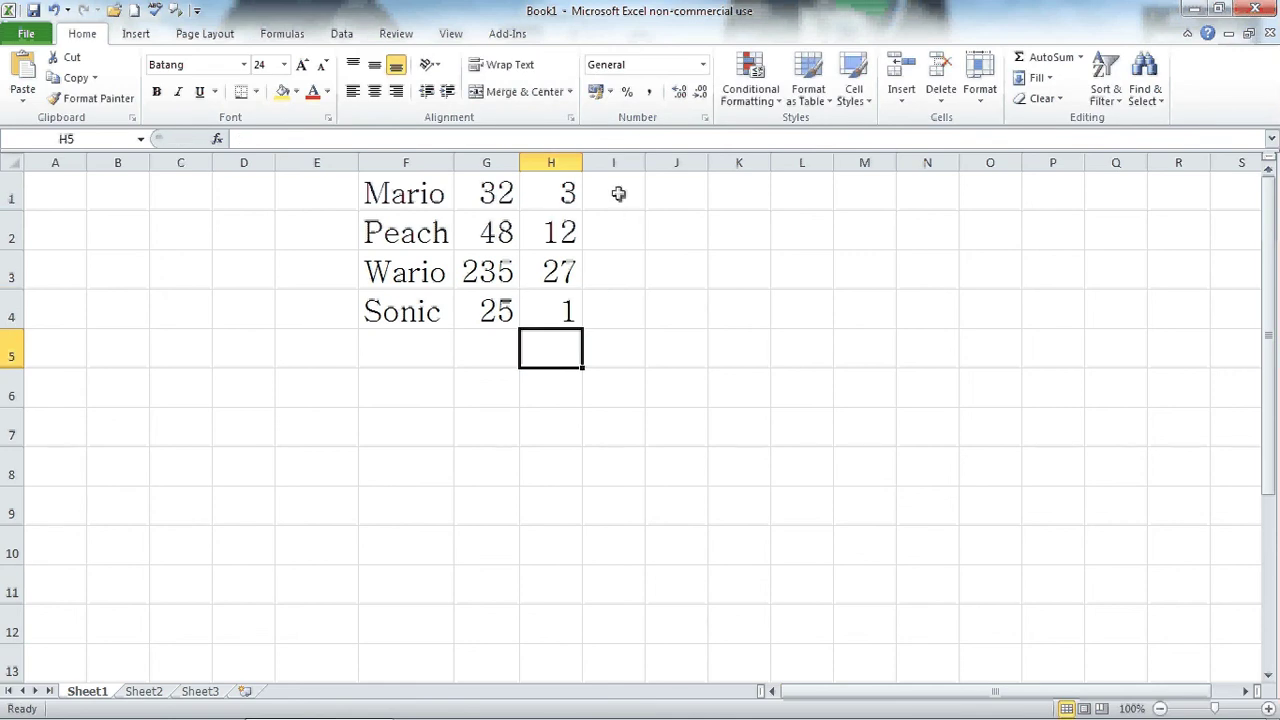
{"action": "left_click", "coordinate": [619, 195]}
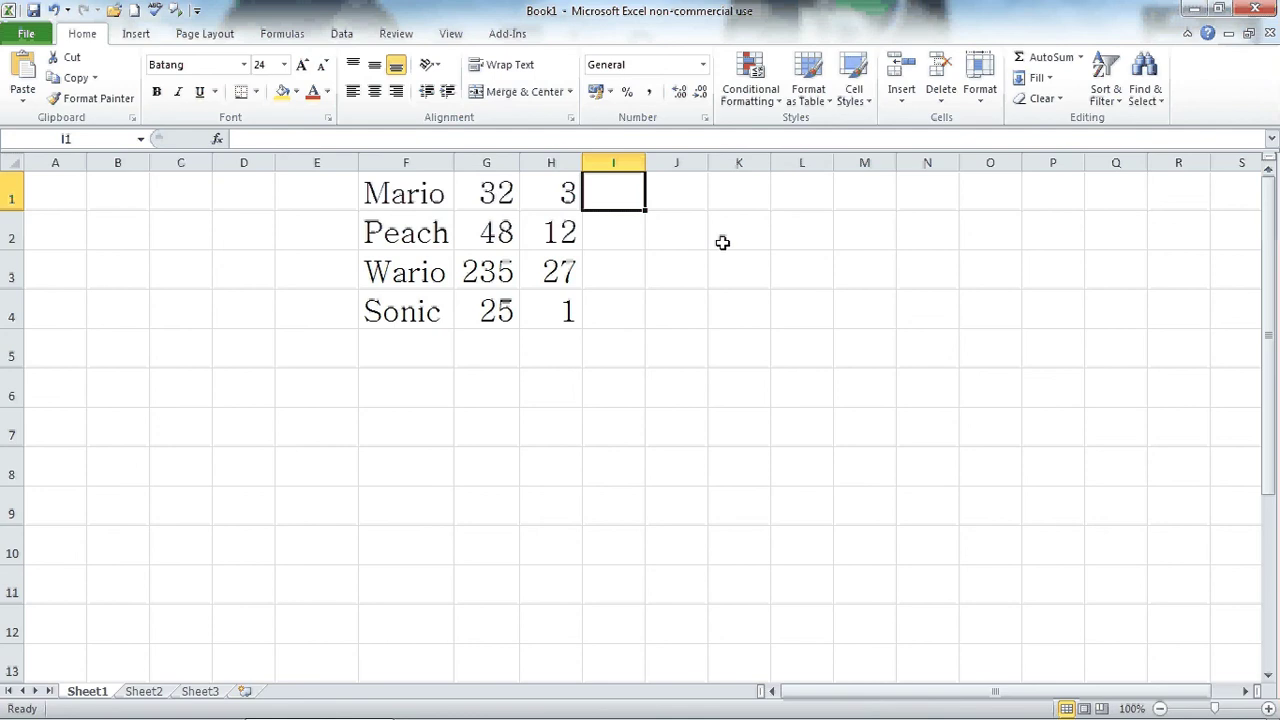
- Enter the formula =G1*H1 in I1, showing 96
{"action": "type", "text": "="}
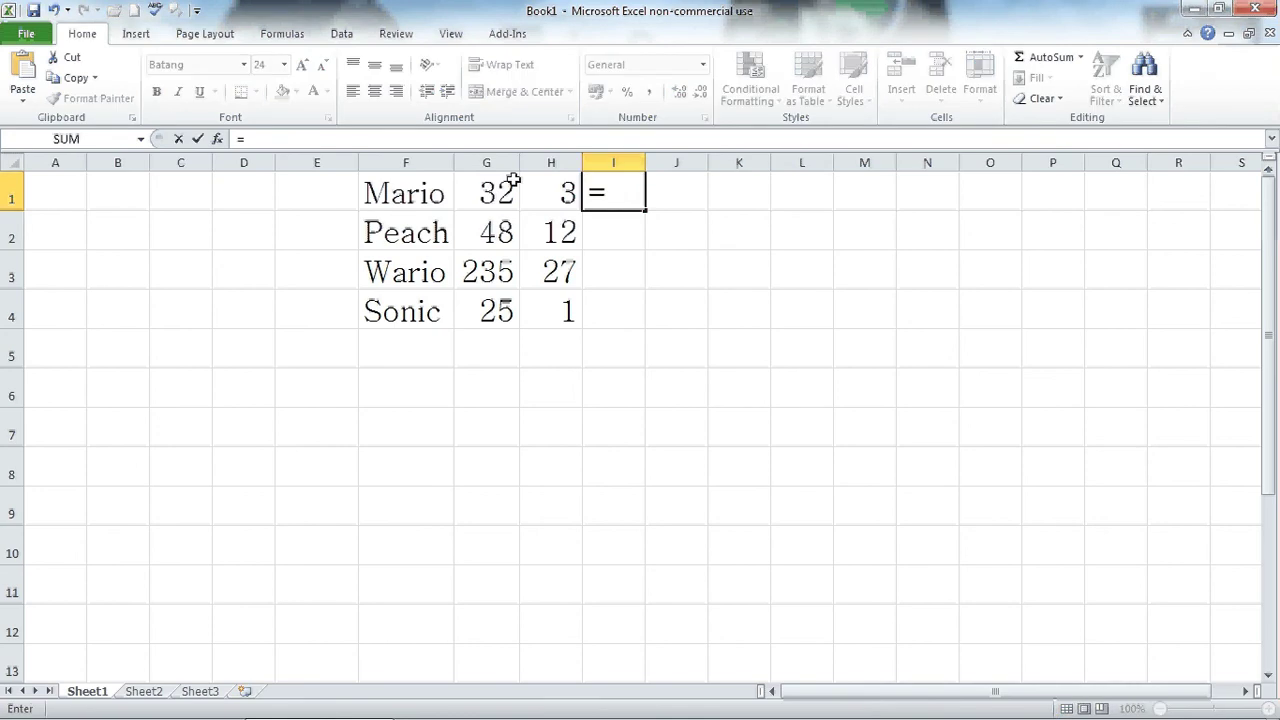
{"action": "left_click", "coordinate": [485, 190]}
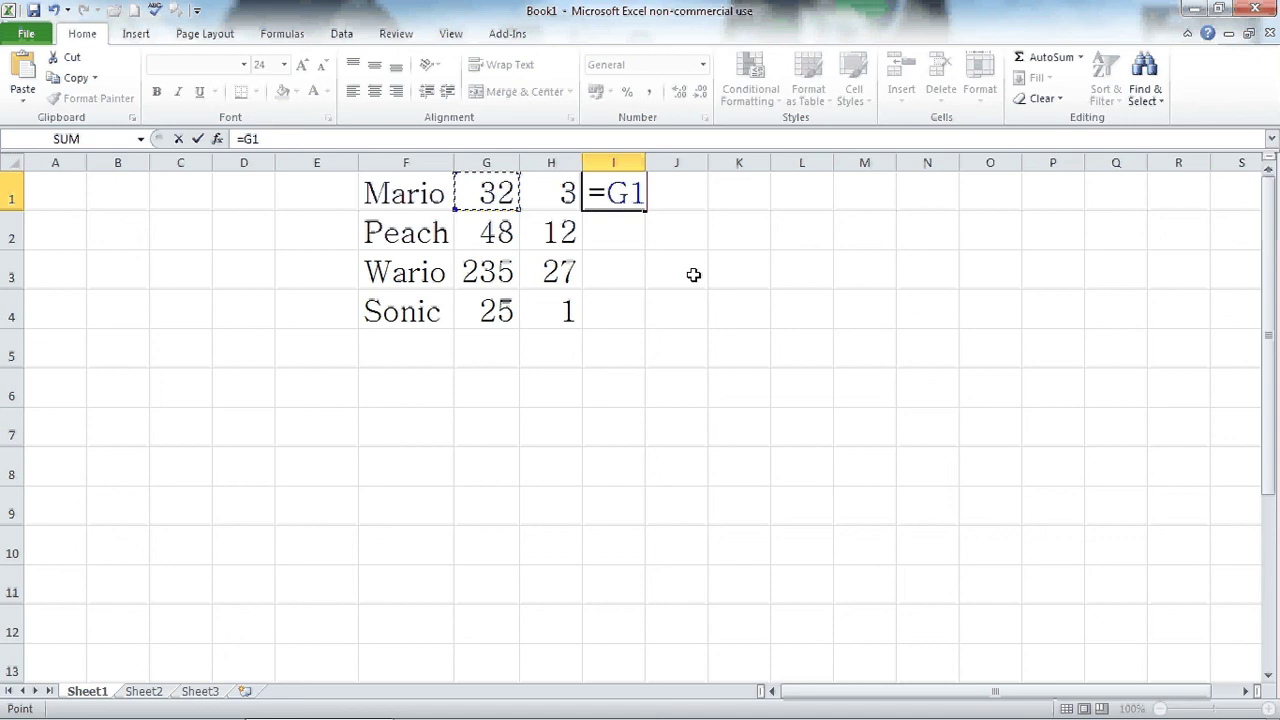
{"action": "type", "text": "*"}
{"action": "left_click", "coordinate": [557, 185]}
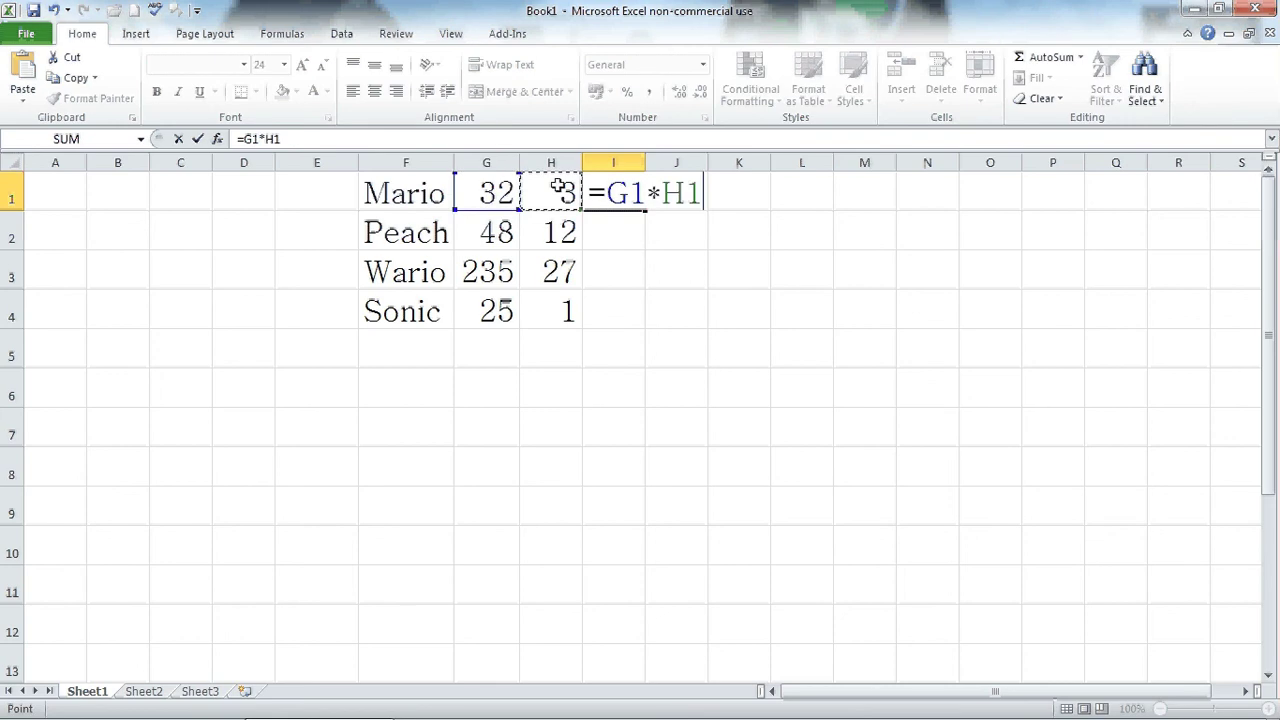
{"action": "key", "text": "Return"}
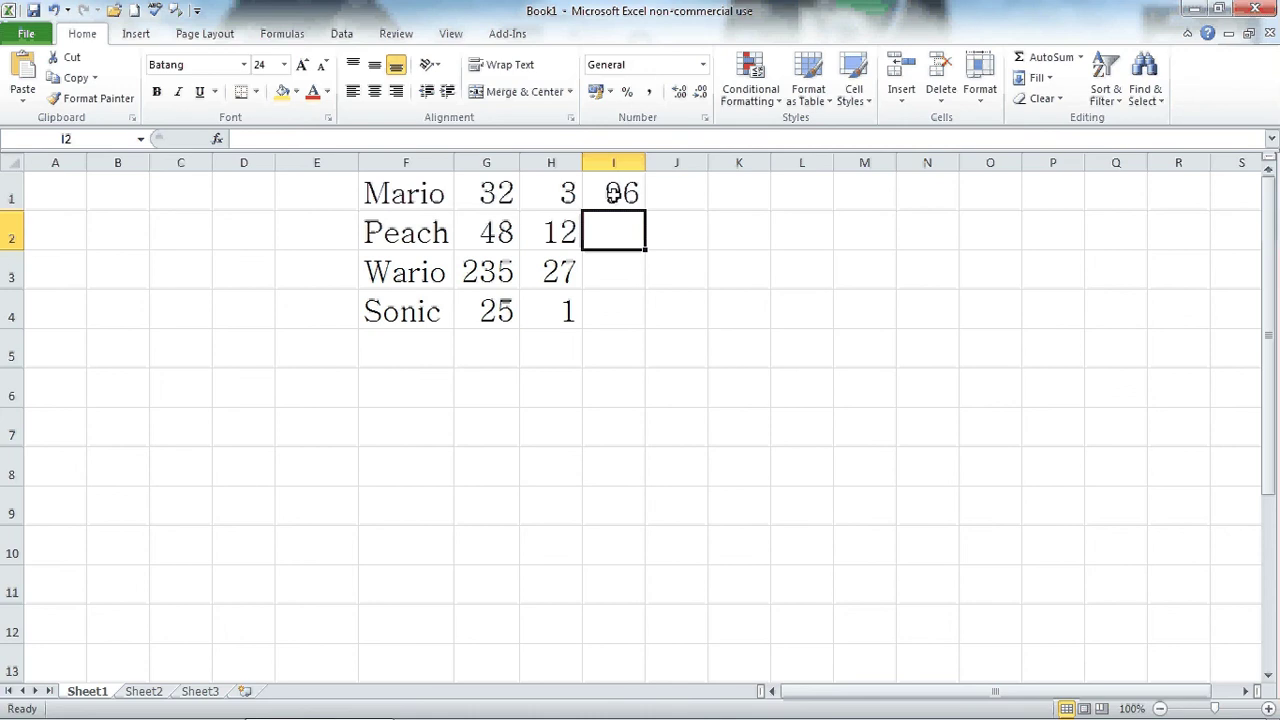
{"action": "left_click", "coordinate": [613, 193]}
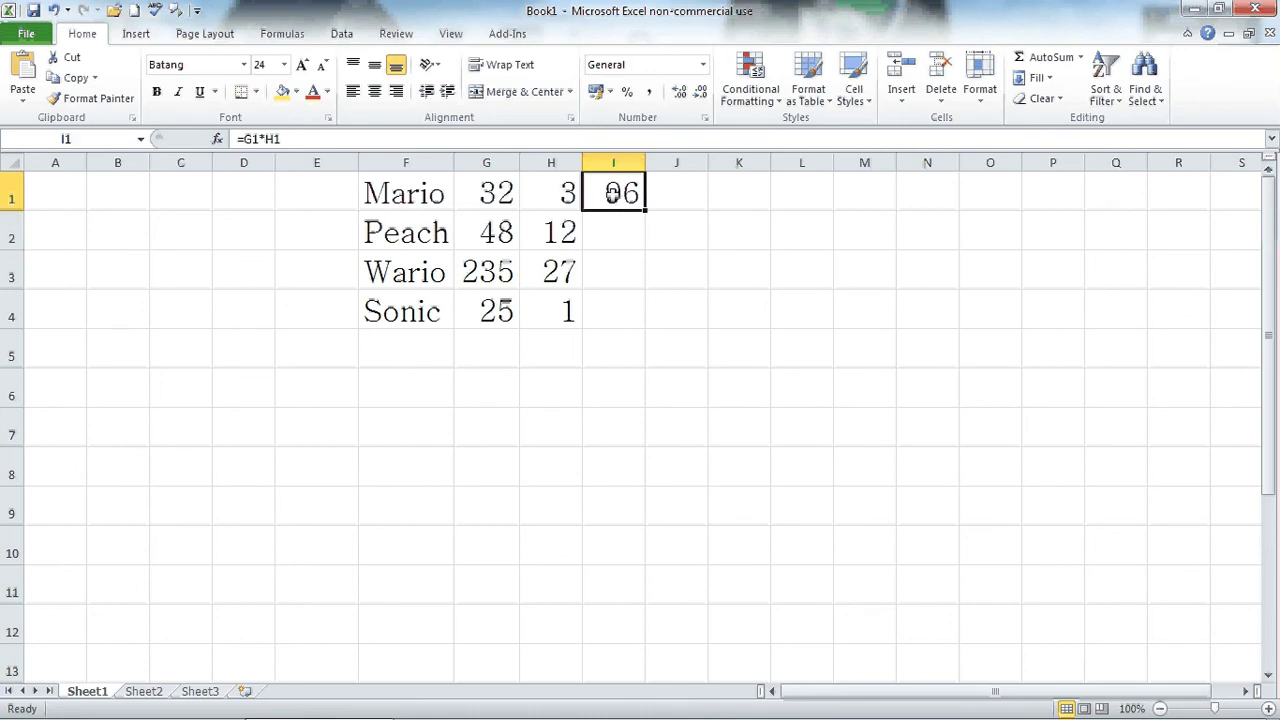
{"action": "left_click", "coordinate": [592, 224]}
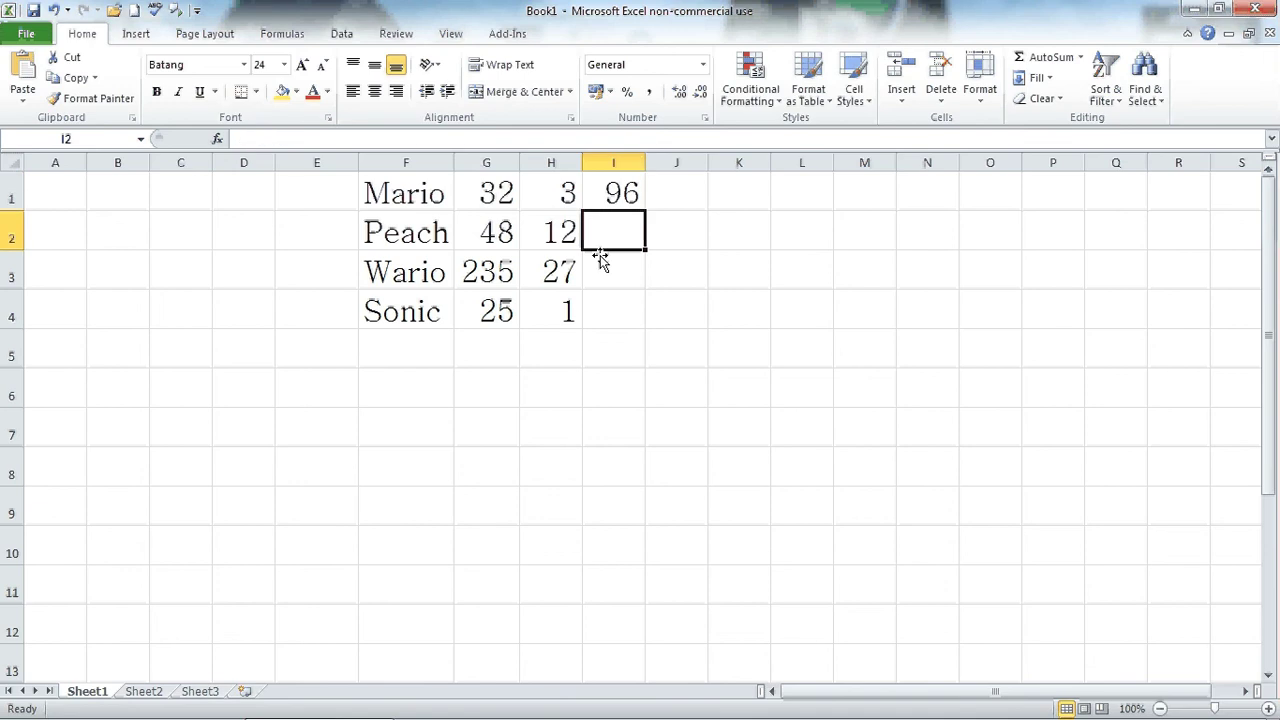
{"action": "left_click", "coordinate": [611, 194]}
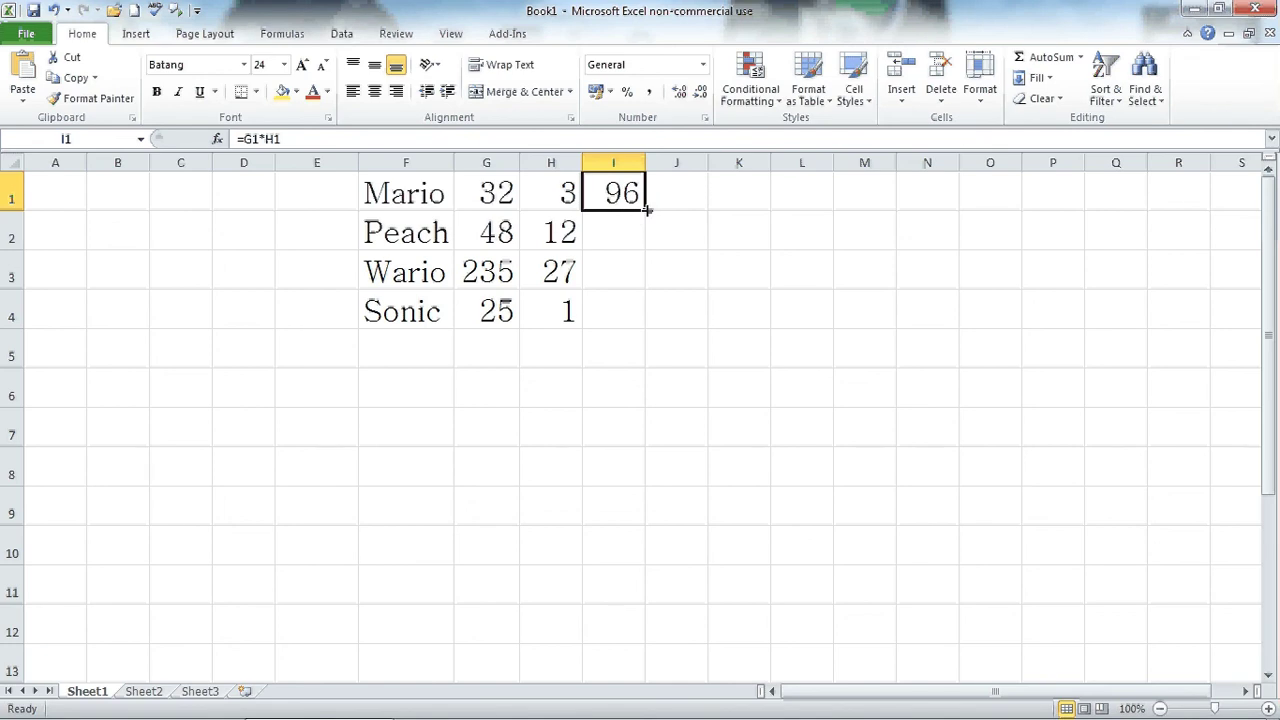
- Fill the I1 product formula down to I4 and autofit column I to show 96, 576, 6345 and 25
{"action": "left_click_drag", "start_coordinate": [646, 209], "coordinate": [645, 325]}
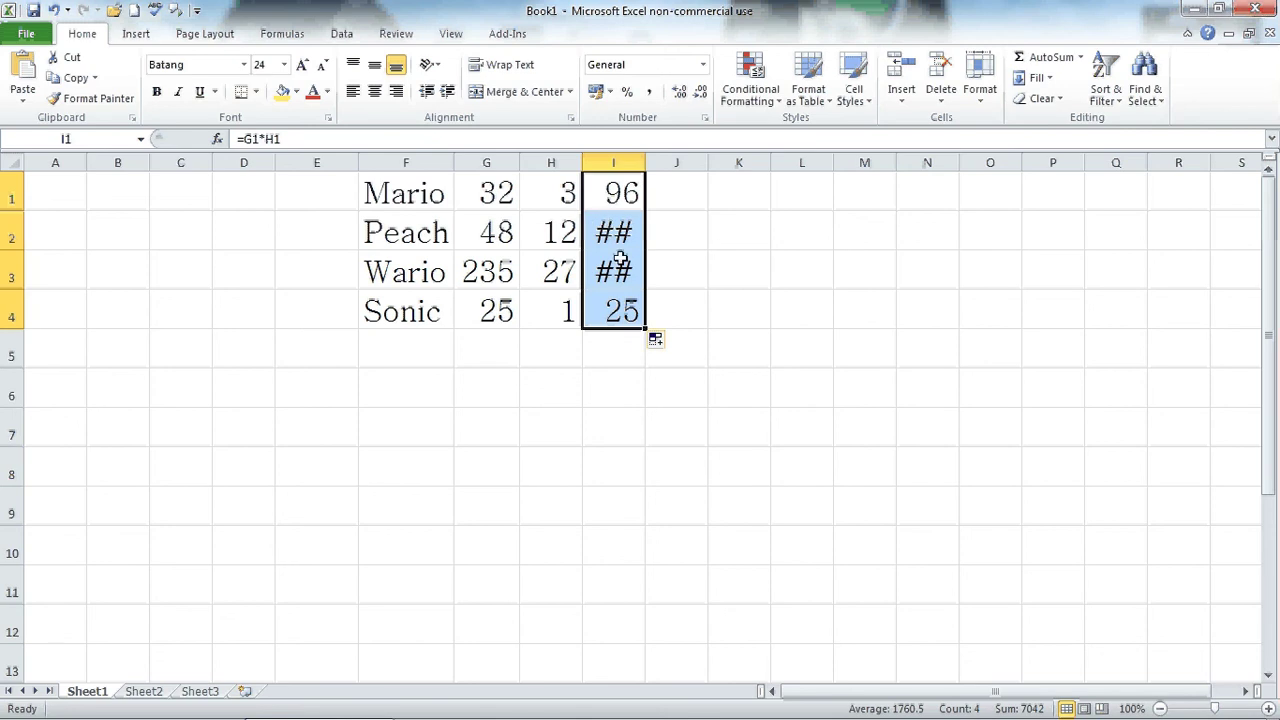
{"action": "mouse_move", "coordinate": [613, 271]}
{"action": "double_click", "coordinate": [642, 155]}
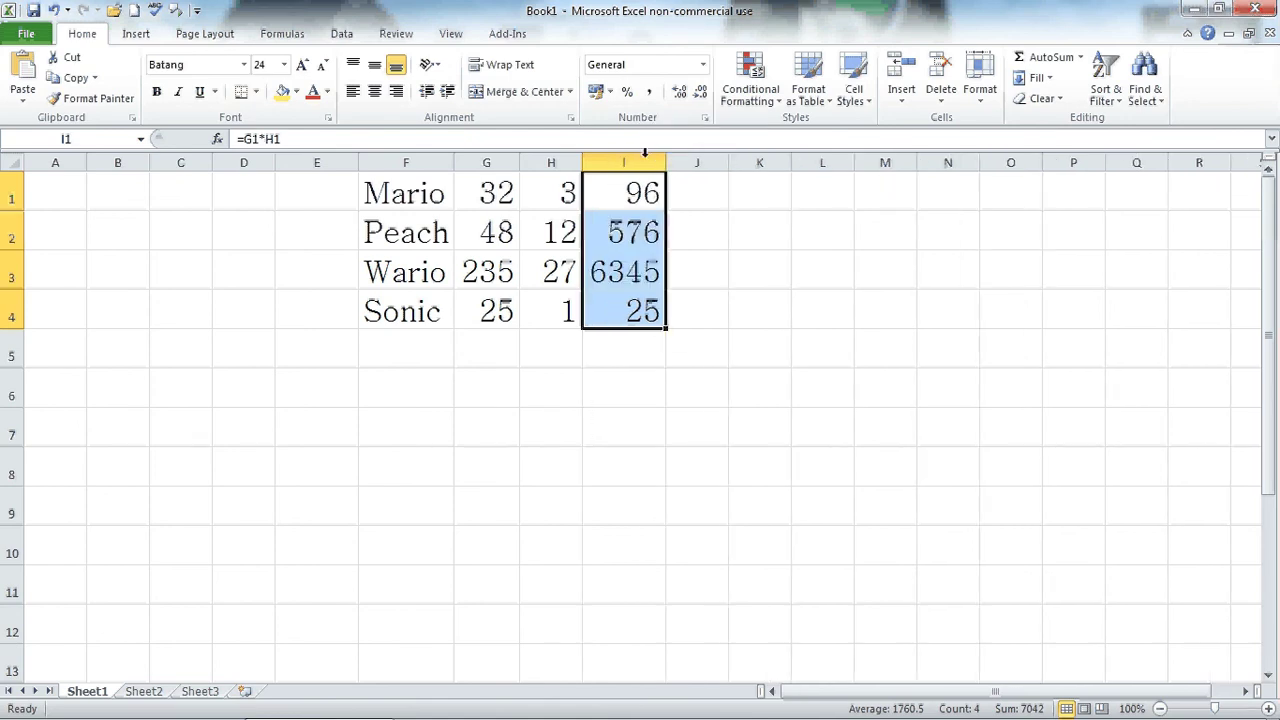
{"action": "left_click", "coordinate": [628, 250]}
{"action": "key", "text": "Down"}
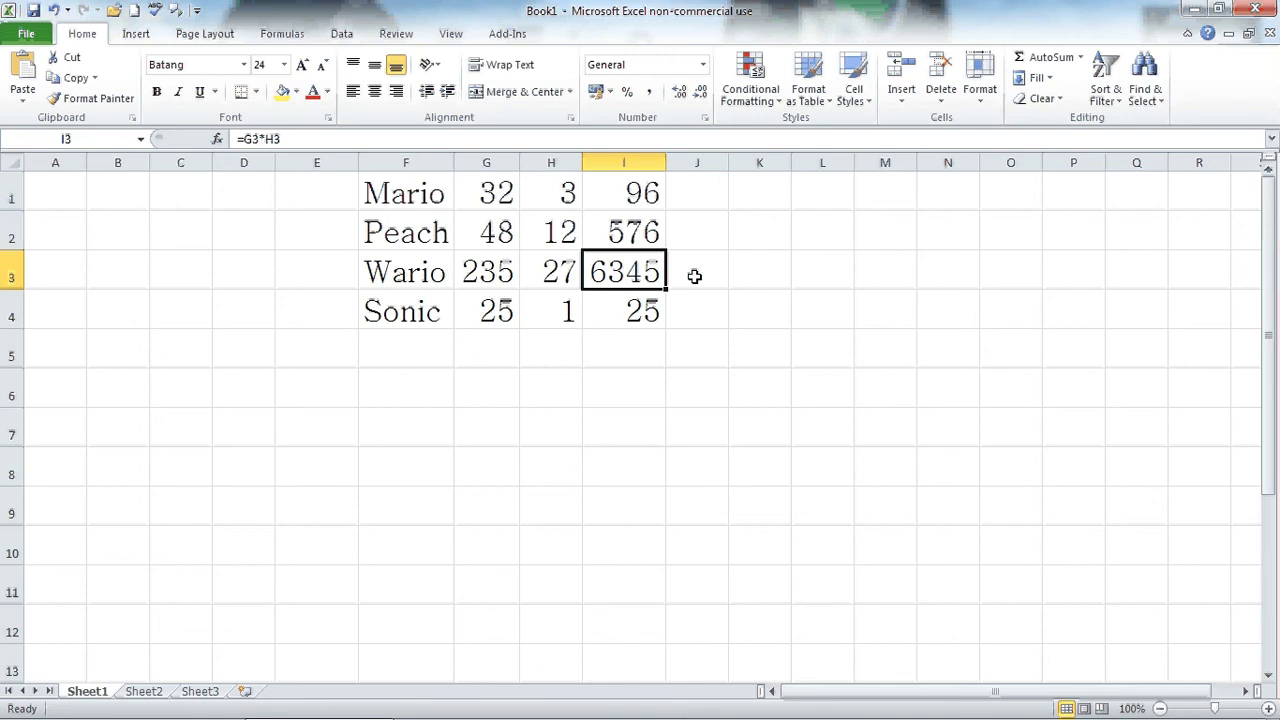
- Enter =SUM(I1:I4) in cell I5 to total the four products as 7042
{"action": "left_click", "coordinate": [640, 343]}
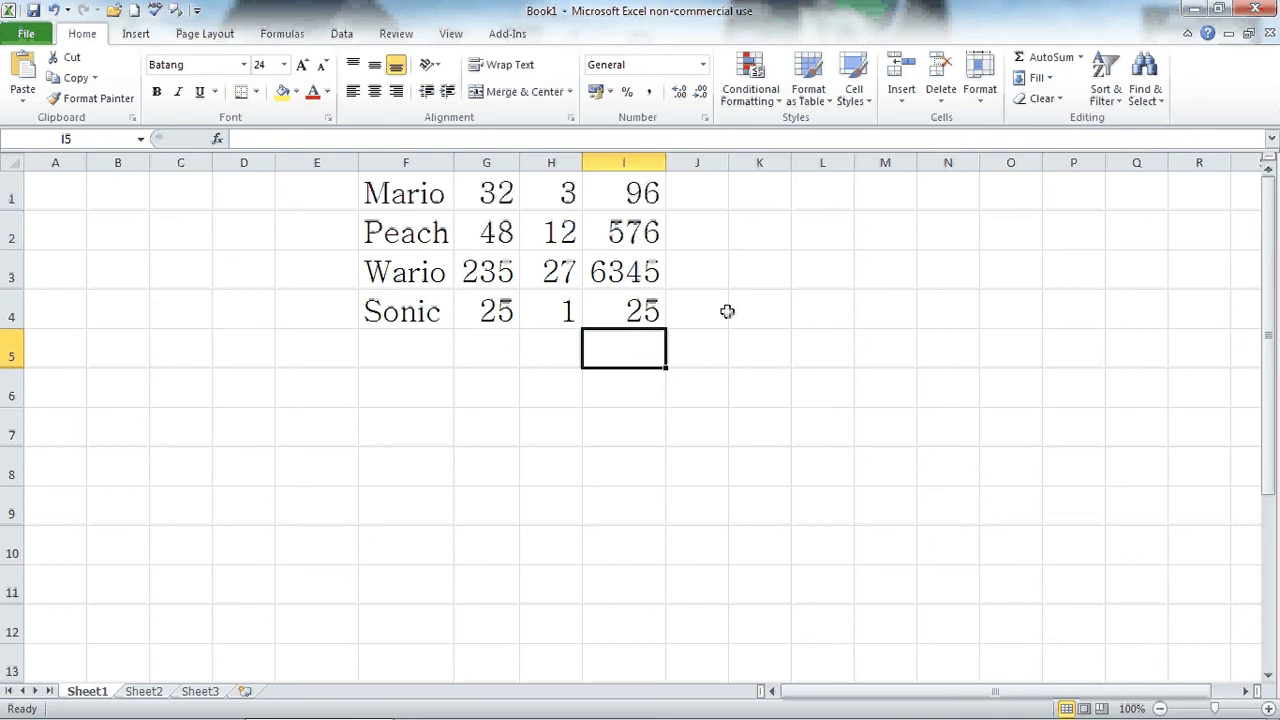
{"action": "type", "text": "="}
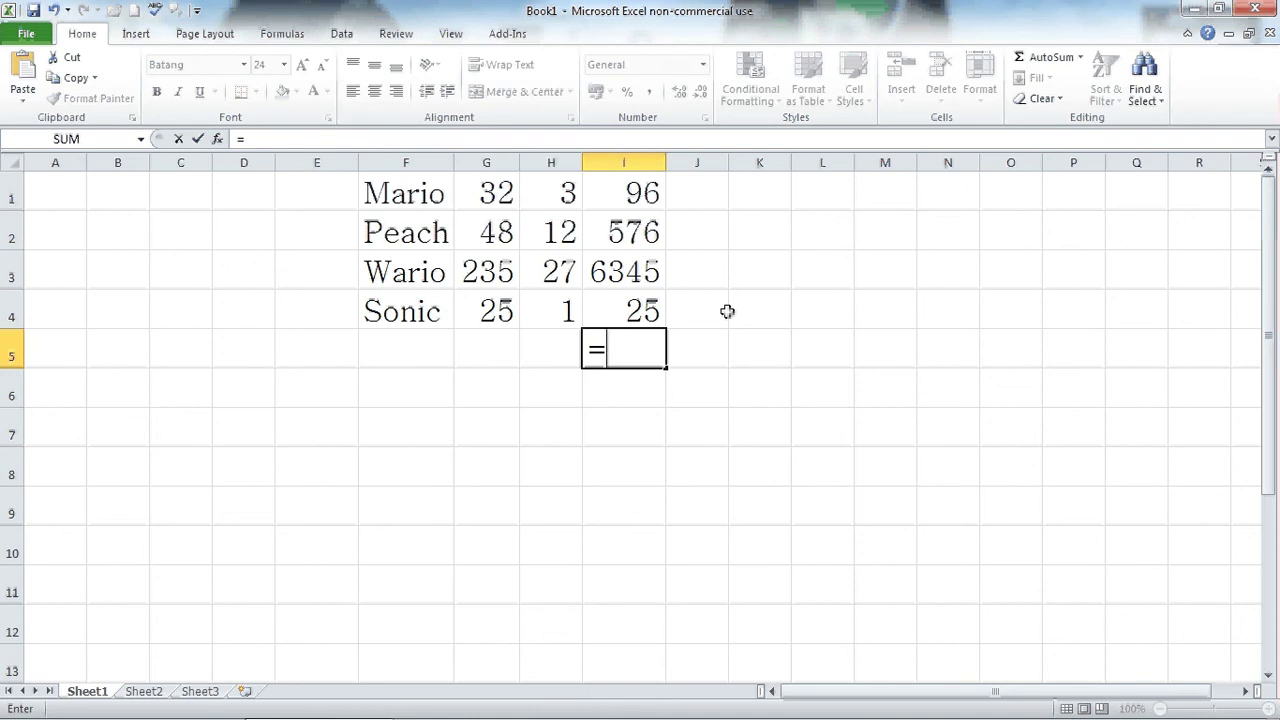
{"action": "type", "text": "sum"}
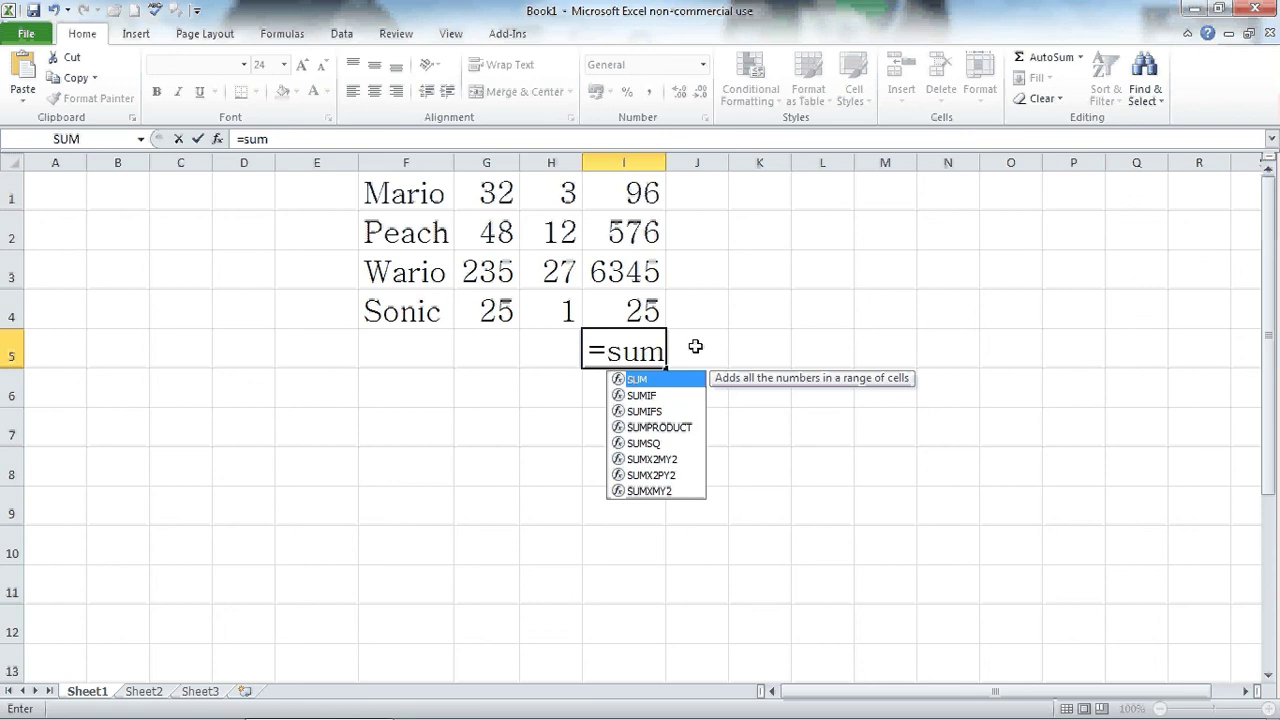
{"action": "type", "text": "("}
{"action": "left_click_drag", "start_coordinate": [642, 185], "coordinate": [640, 305]}
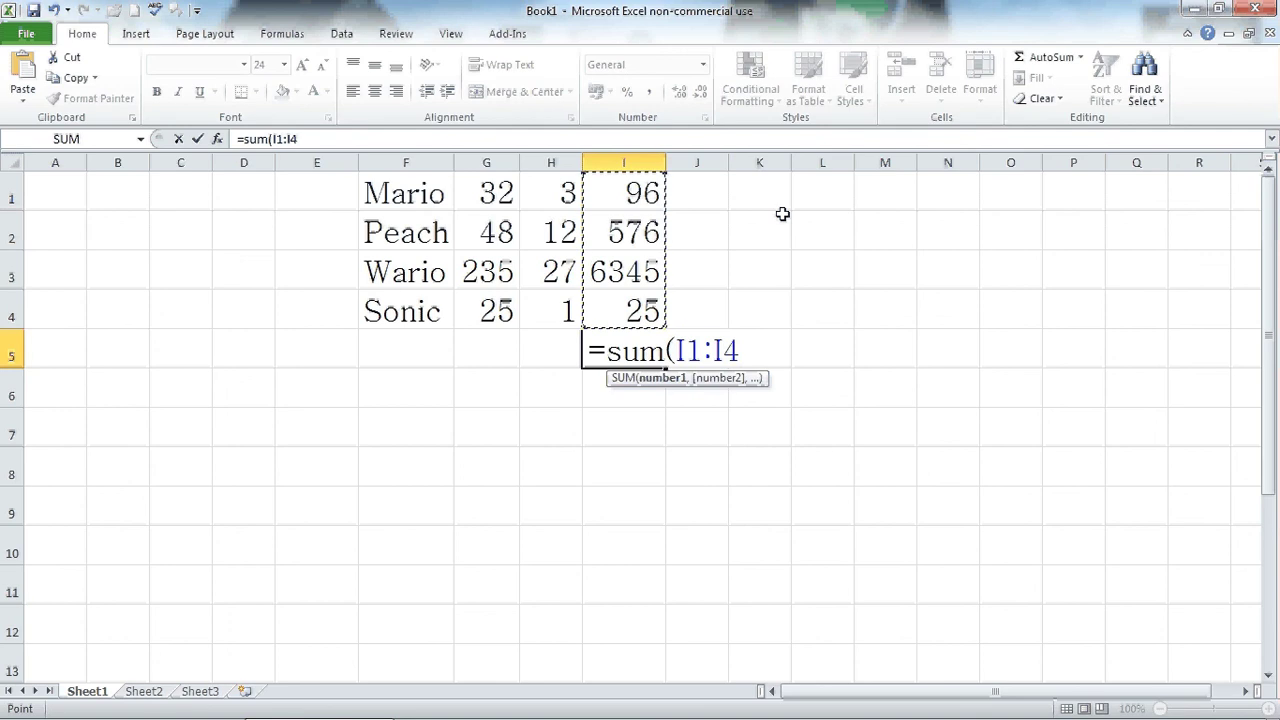
{"action": "type", "text": ")"}
{"action": "key", "text": "Return"}
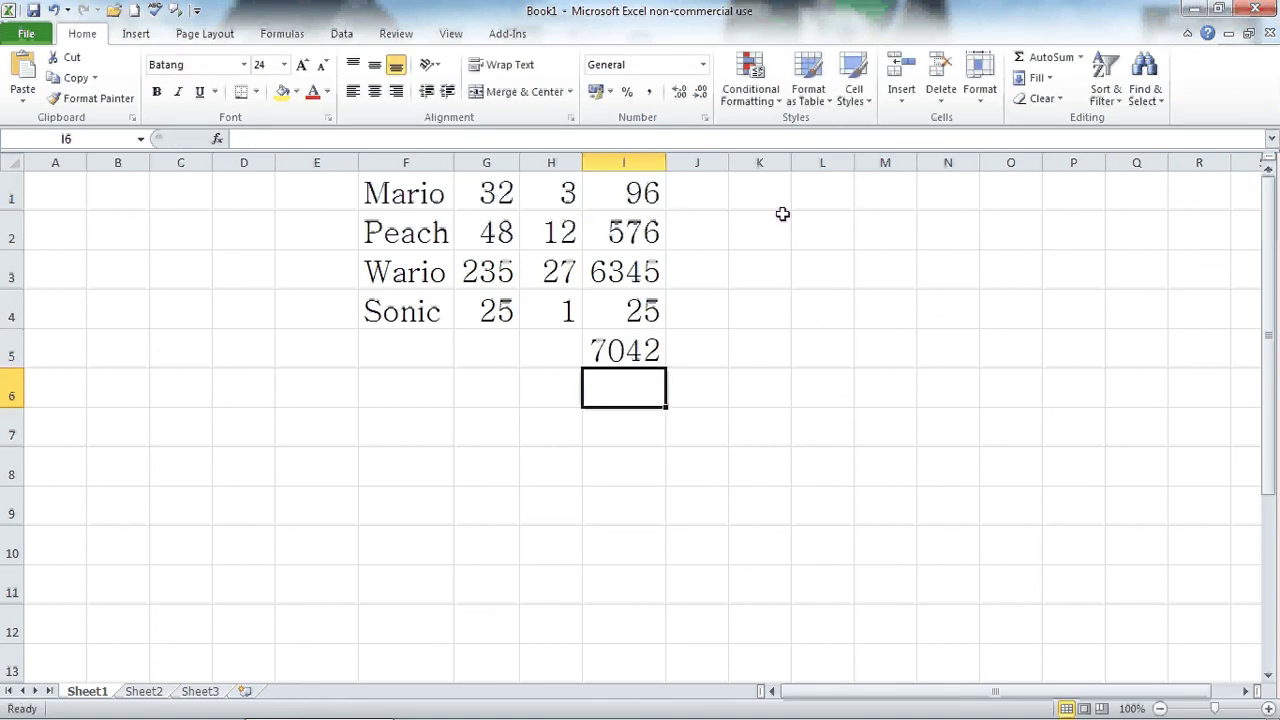
{"action": "left_click", "coordinate": [609, 354]}
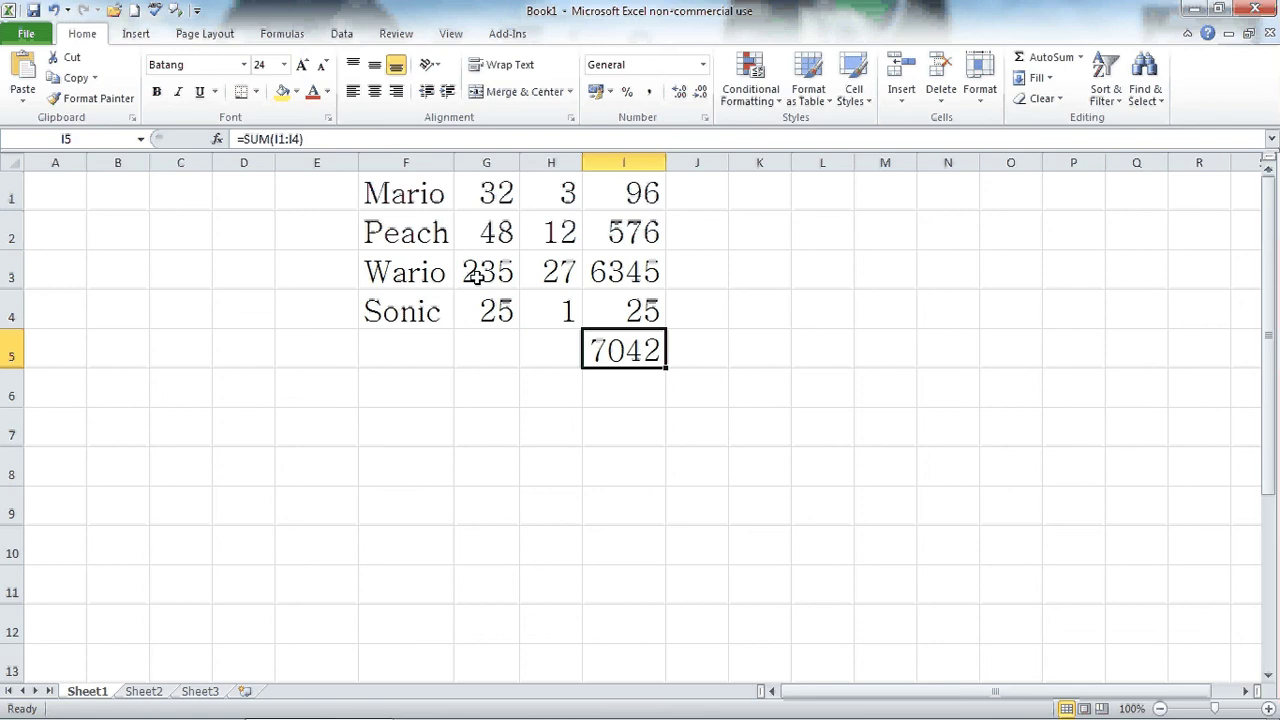
- Apply the Currency format to column G so prices read £32.00, £48.00, £235.00 and £25.00
{"action": "left_click", "coordinate": [488, 162]}
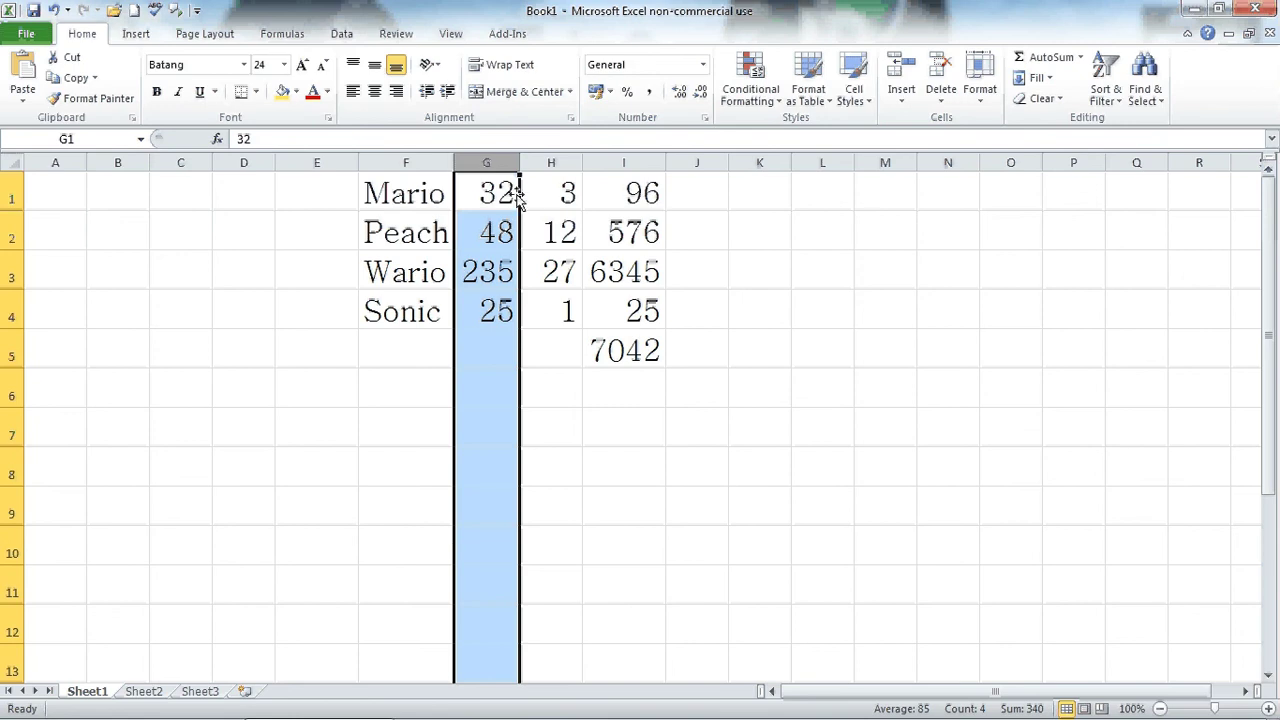
{"action": "right_click", "coordinate": [497, 158]}
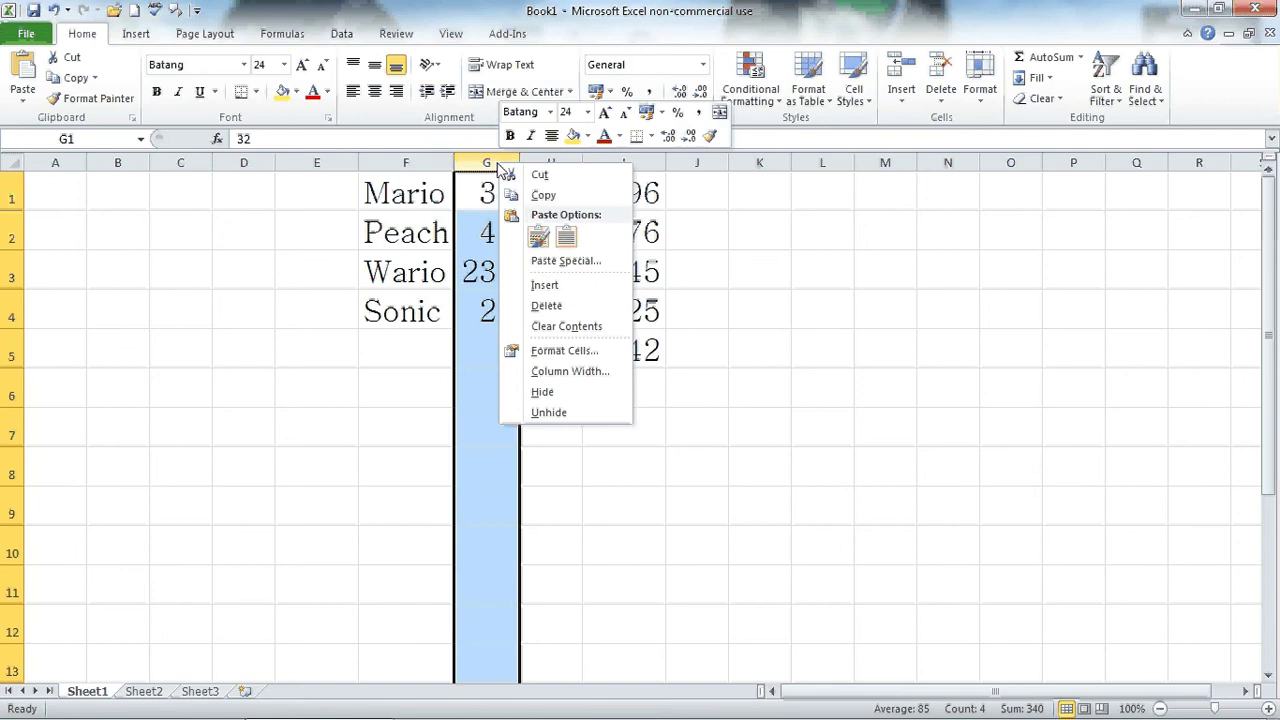
{"action": "left_click", "coordinate": [478, 161]}
{"action": "right_click", "coordinate": [478, 161]}
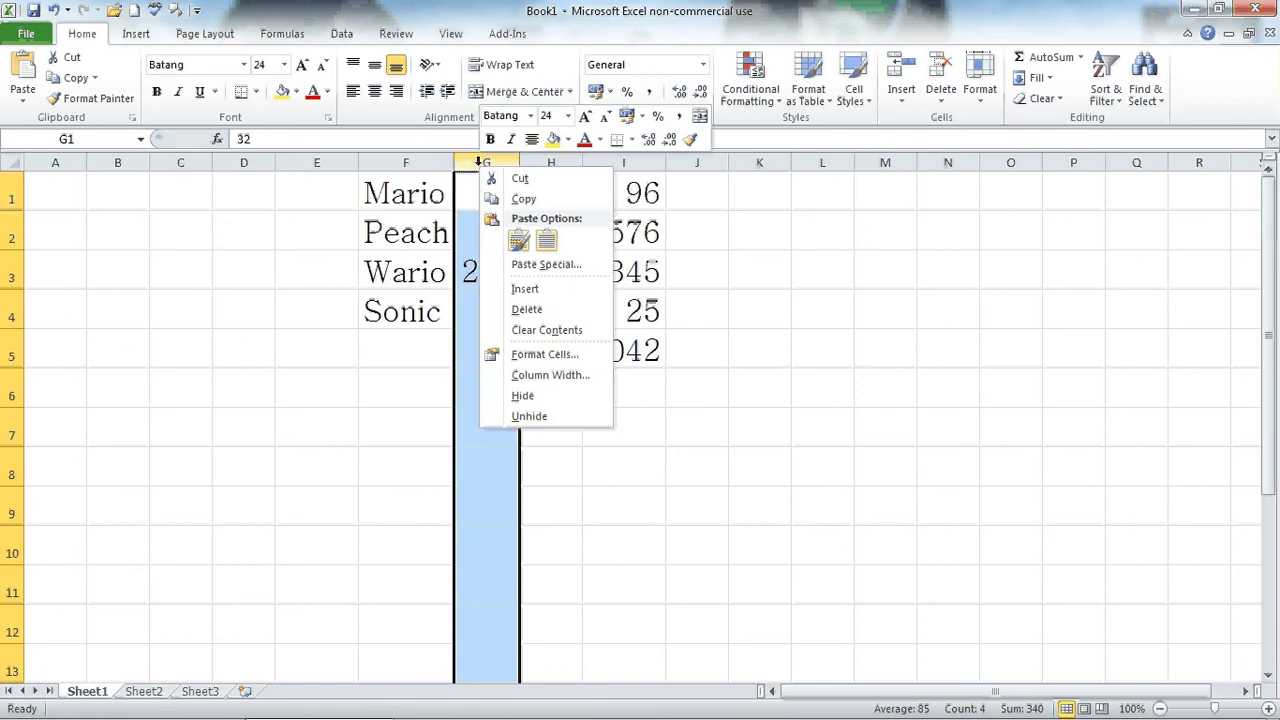
{"action": "left_click", "coordinate": [546, 355]}
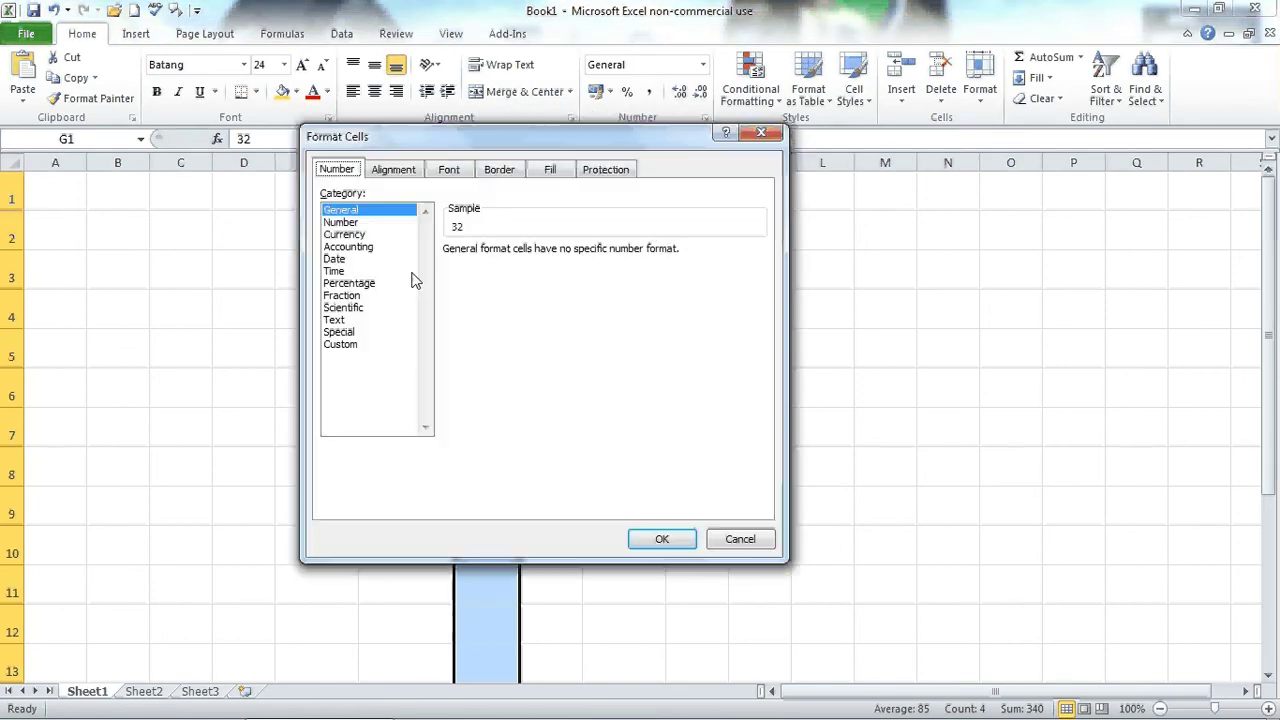
{"action": "left_click", "coordinate": [360, 236]}
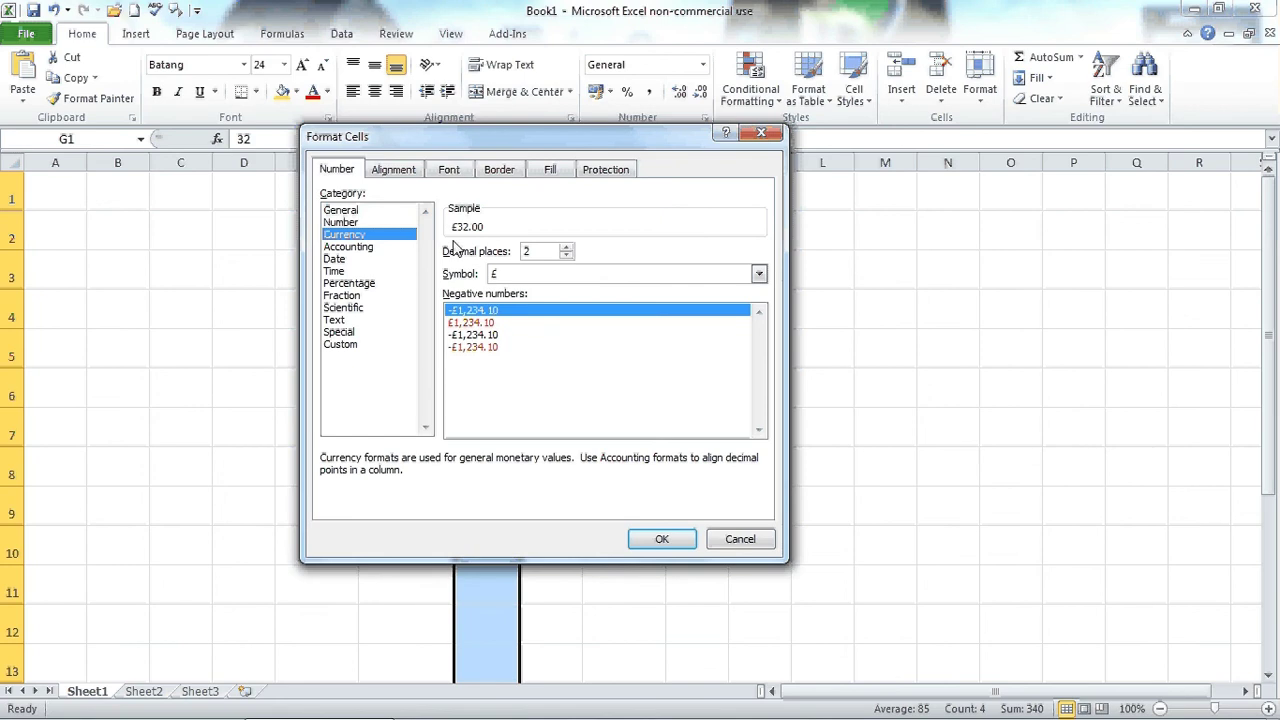
{"action": "left_click", "coordinate": [646, 538]}
{"action": "left_click", "coordinate": [595, 425]}
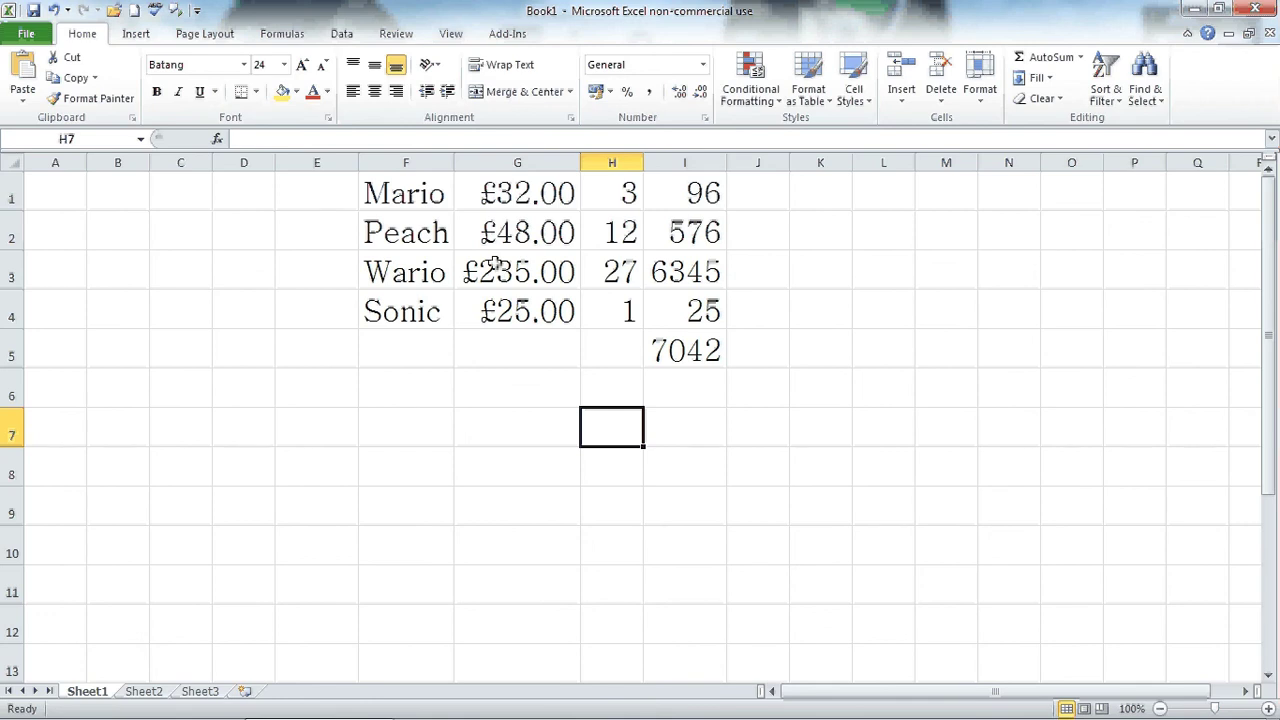
- Apply Currency from the Number Format list to column I, showing £96.00 up to £7,042.00
{"action": "left_click", "coordinate": [680, 162]}
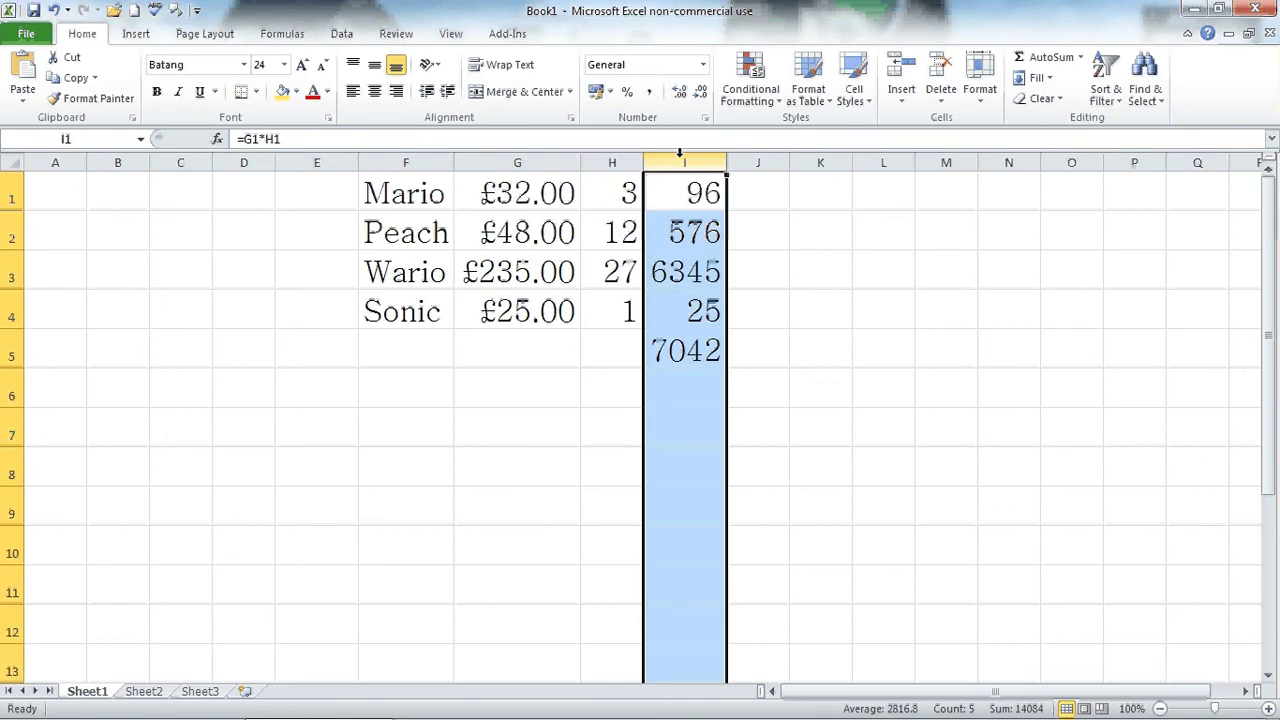
{"action": "left_click", "coordinate": [704, 65]}
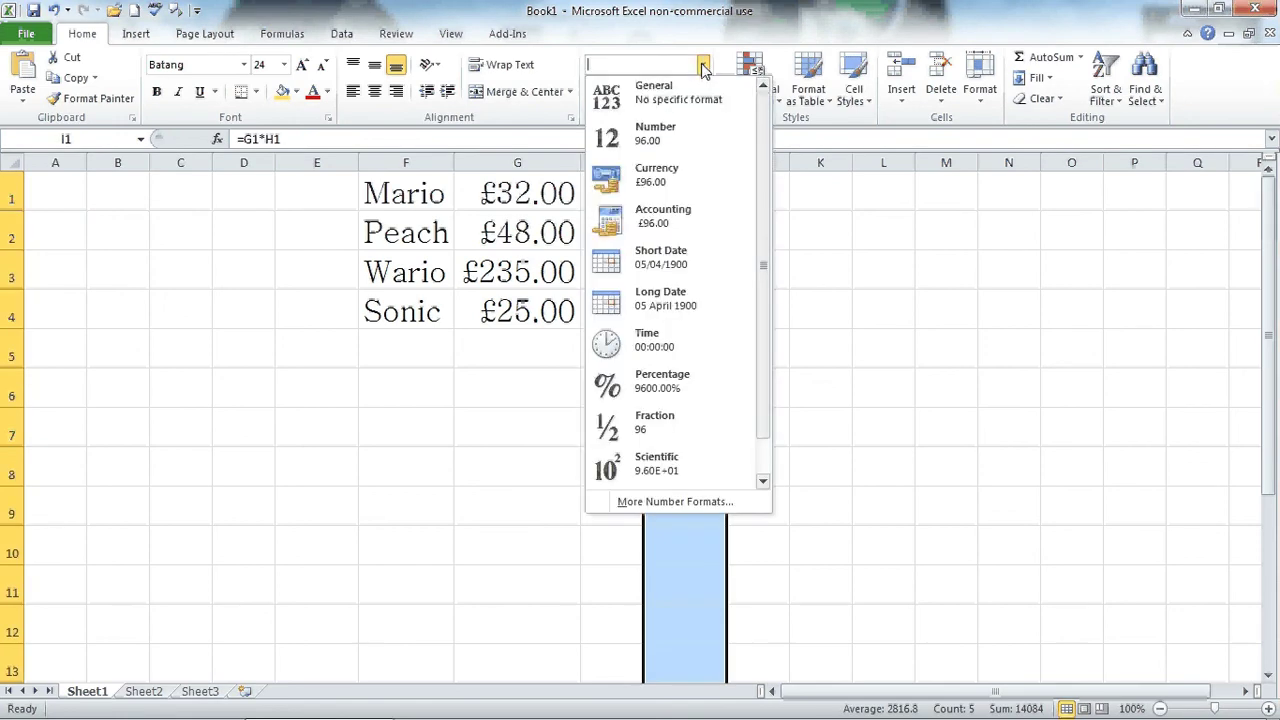
{"action": "left_click", "coordinate": [673, 177]}
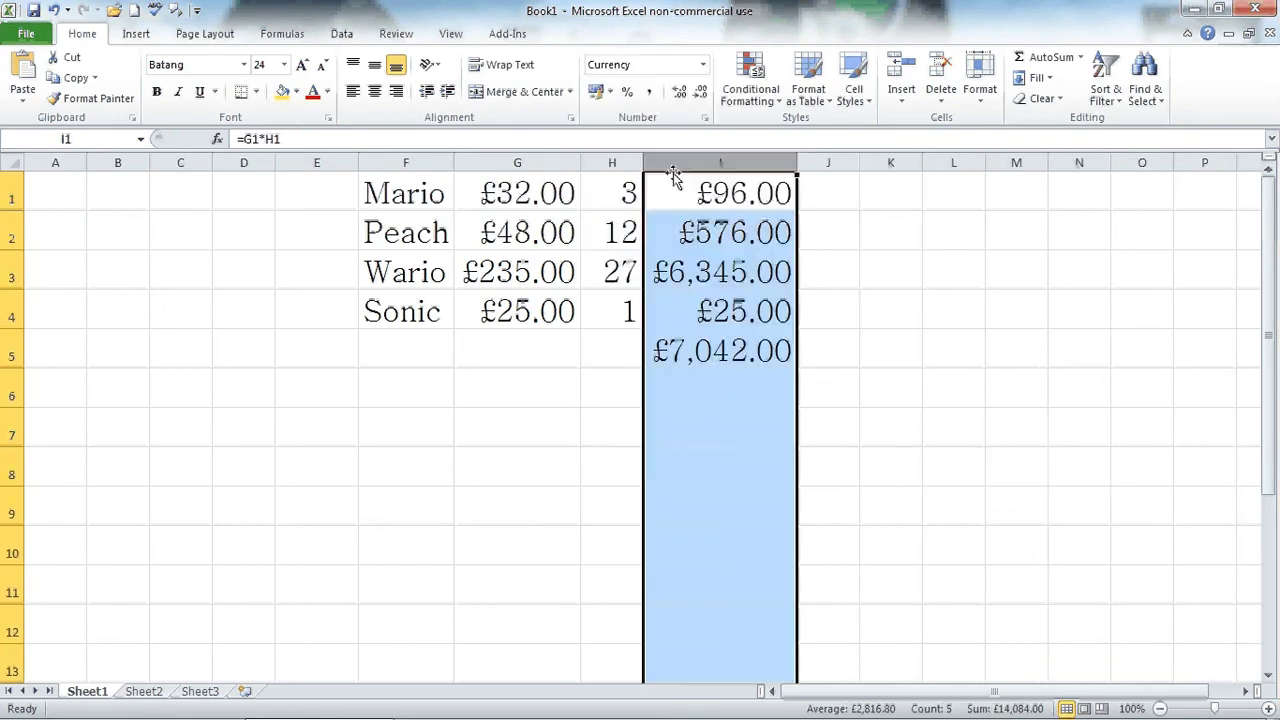
{"action": "left_click", "coordinate": [827, 299]}
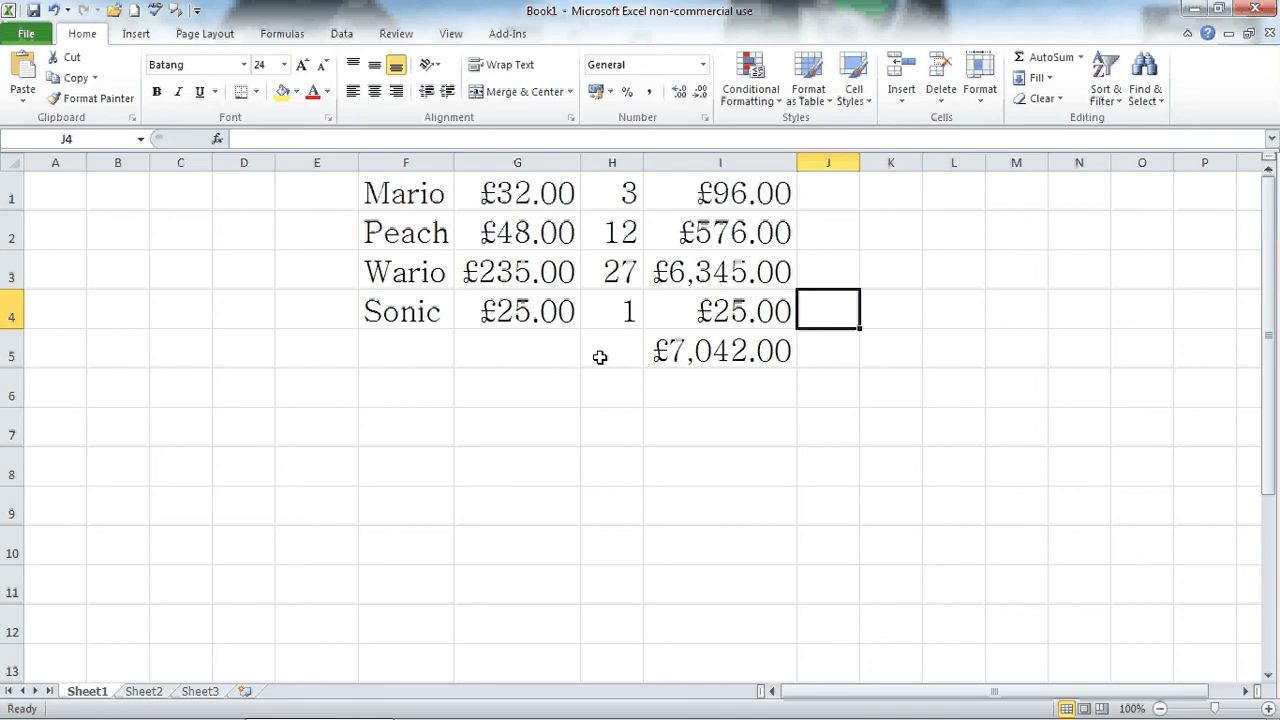
- Name cell I5 'grand_total' via the Name Box
{"action": "left_click", "coordinate": [668, 351]}
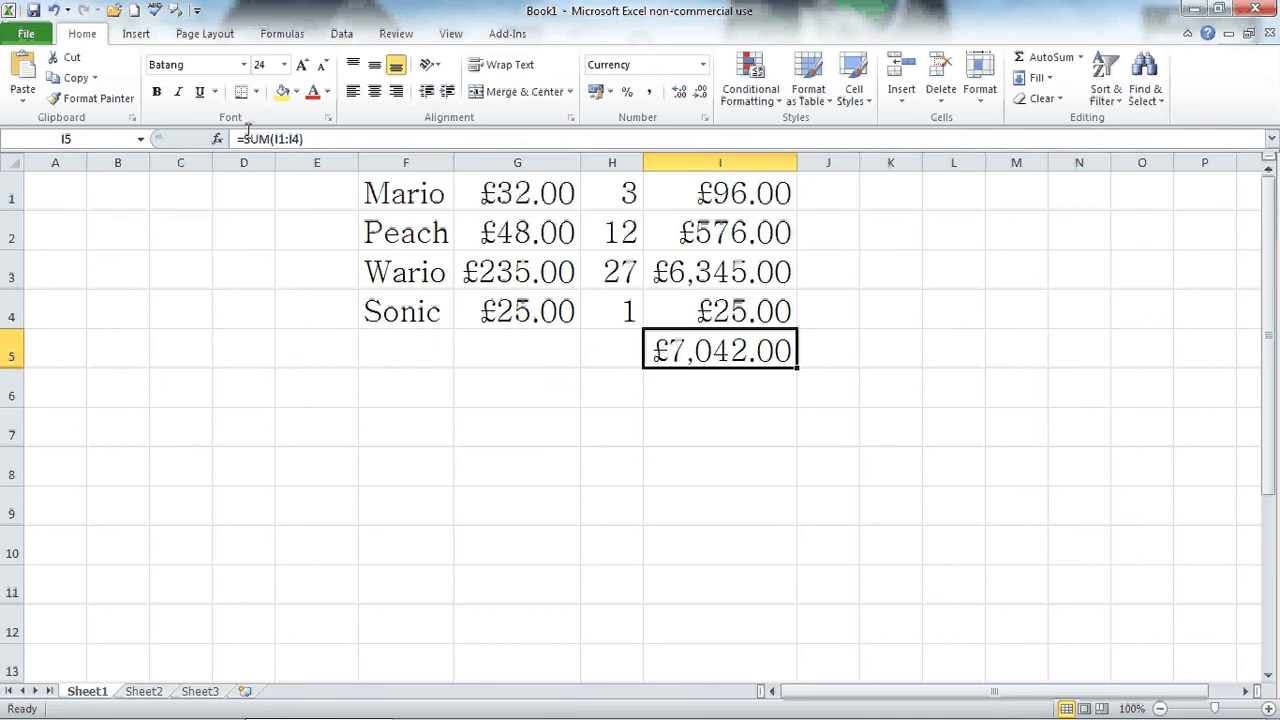
{"action": "left_click", "coordinate": [125, 137]}
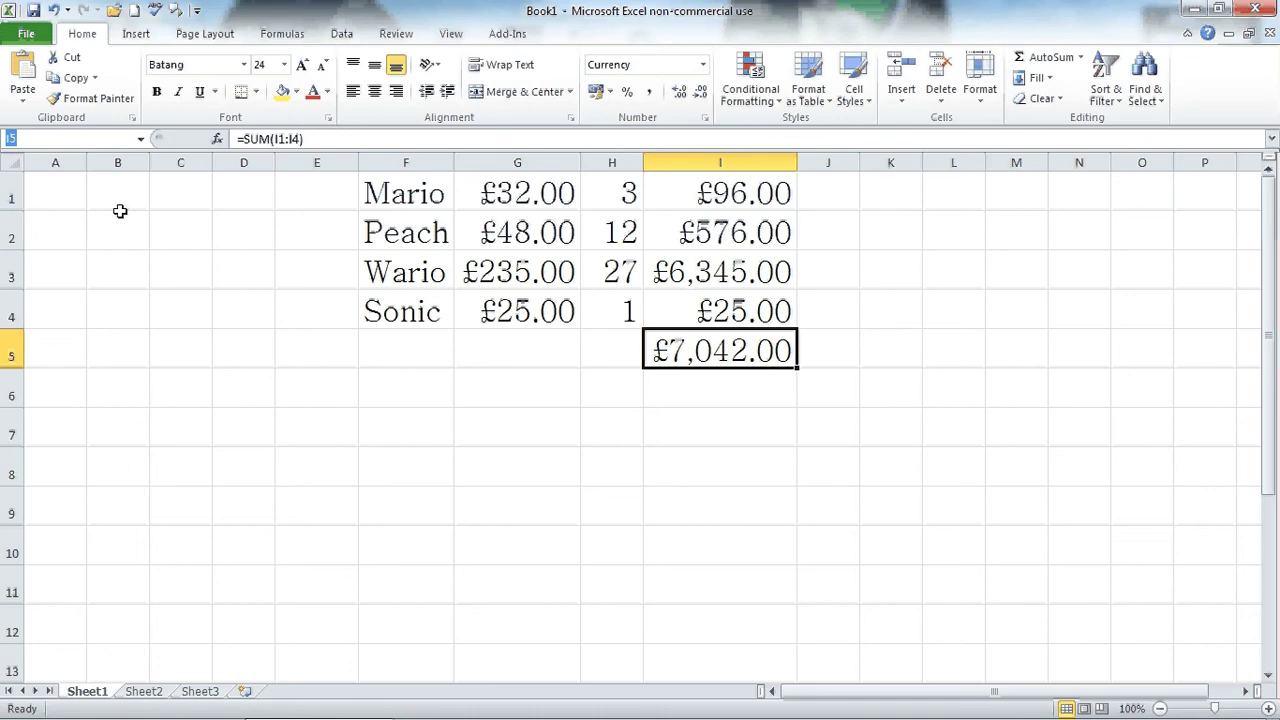
{"action": "type", "text": "gr"}
{"action": "type", "text": "and_tota"}
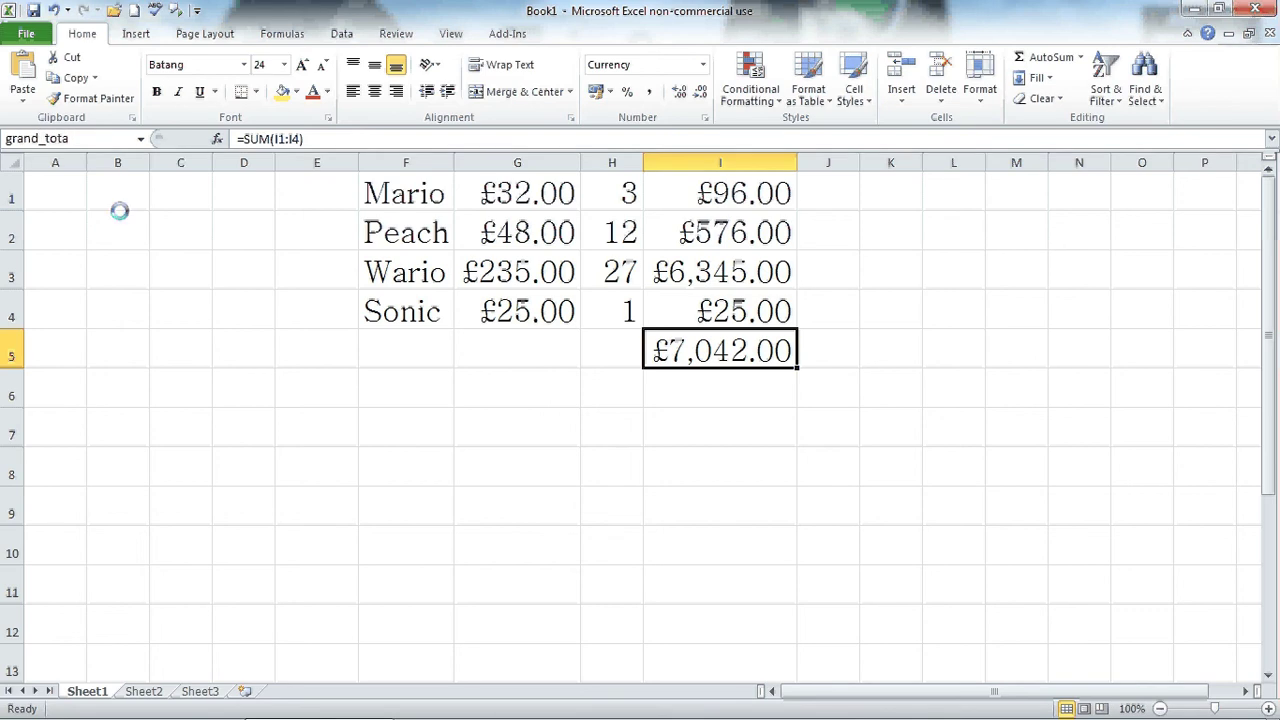
{"action": "type", "text": "l"}
{"action": "key", "text": "Return"}
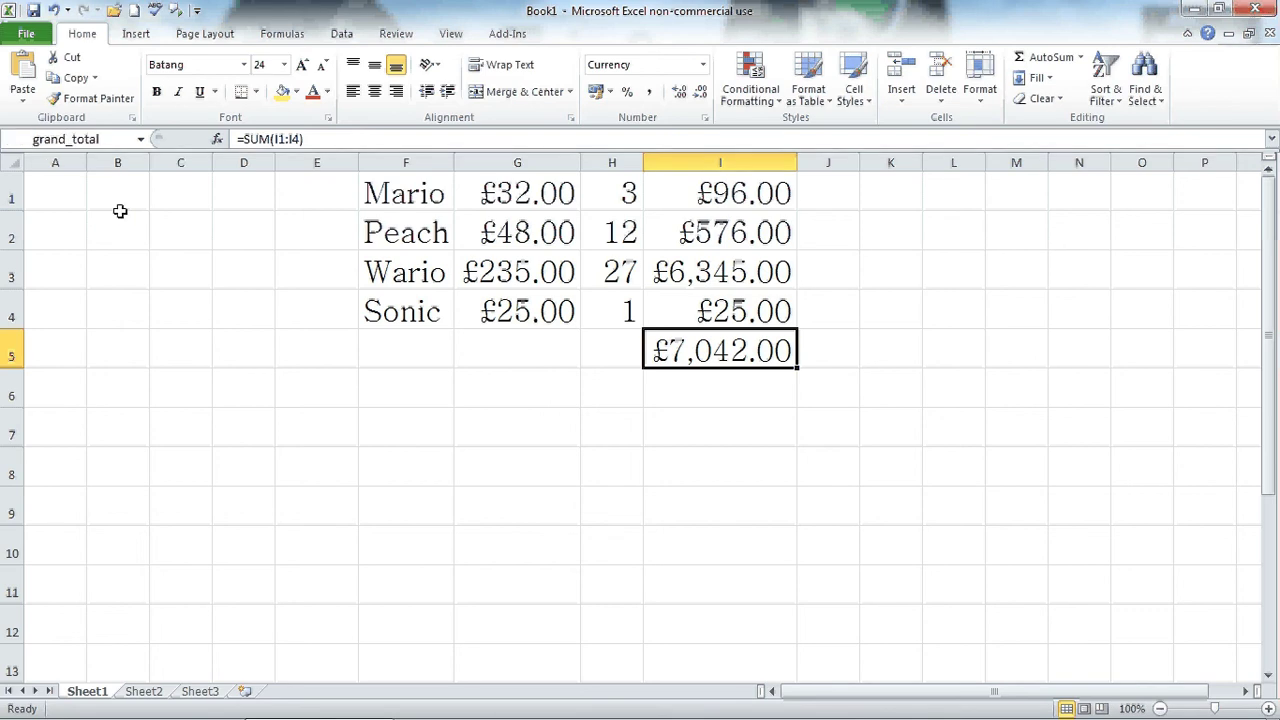
- Test the name by jumping back to grand_total from the Name Box list
{"action": "left_click", "coordinate": [328, 426]}
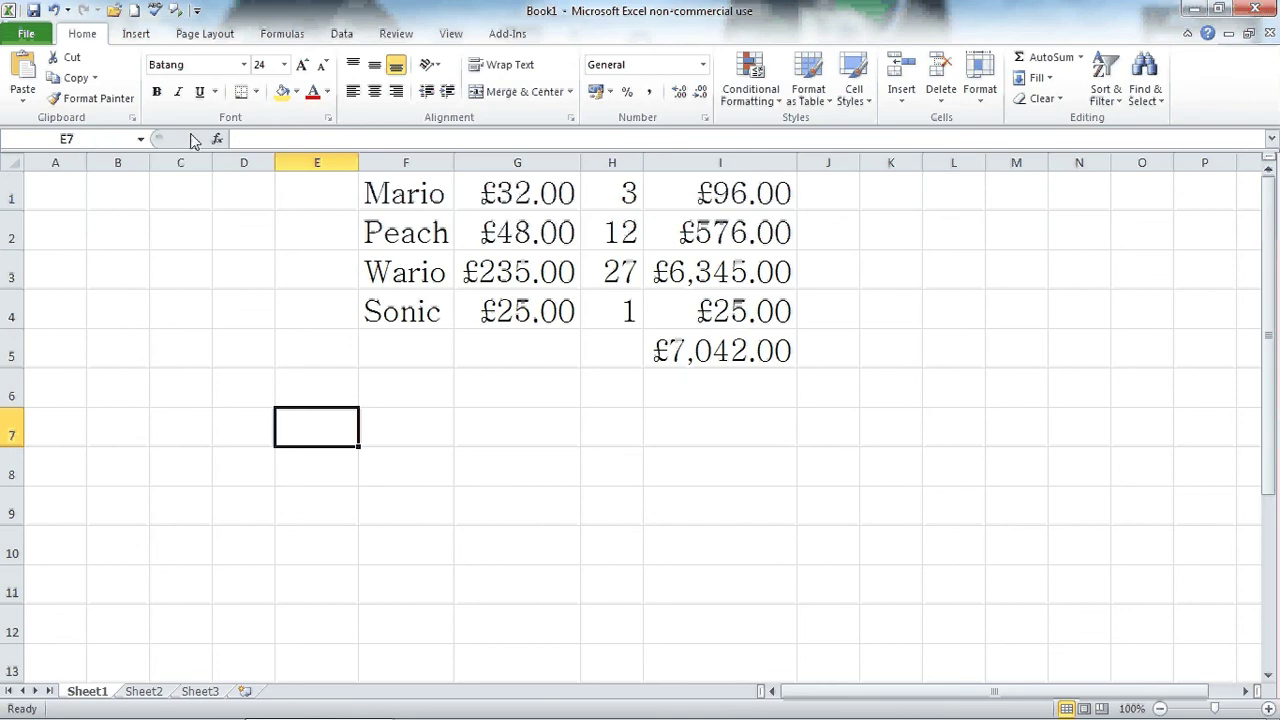
{"action": "left_click", "coordinate": [141, 146]}
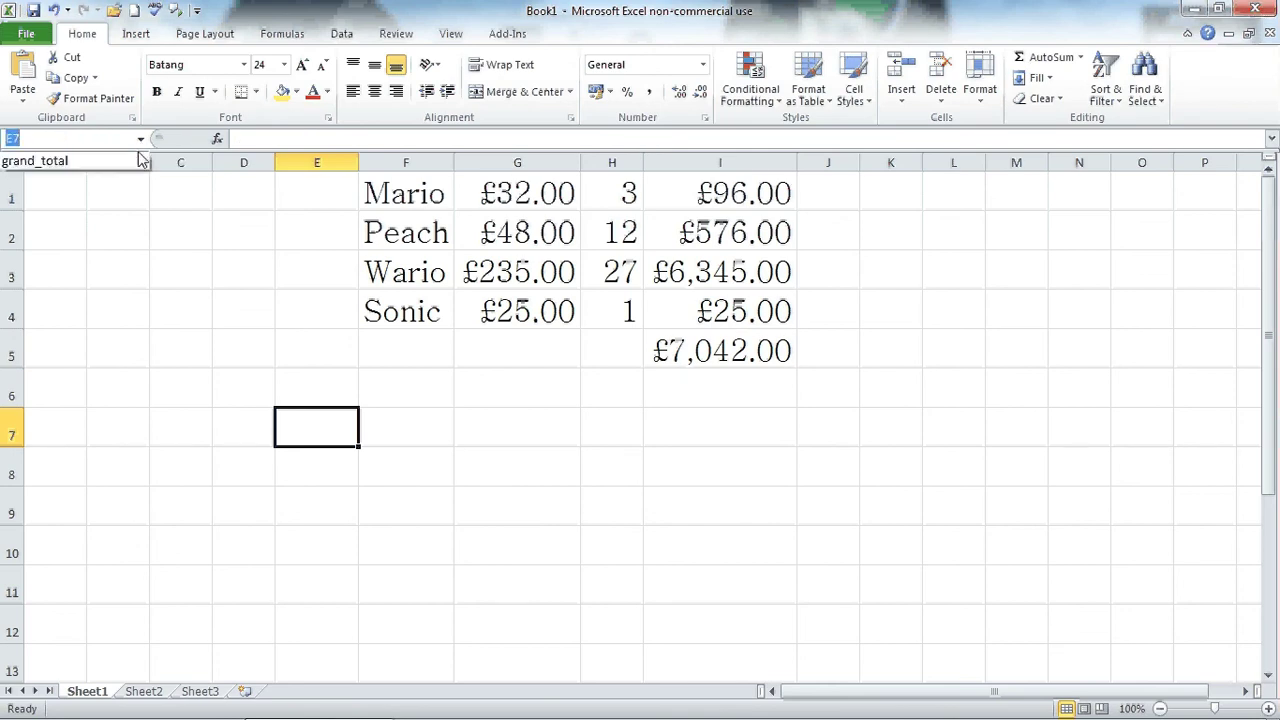
{"action": "left_click", "coordinate": [138, 162]}
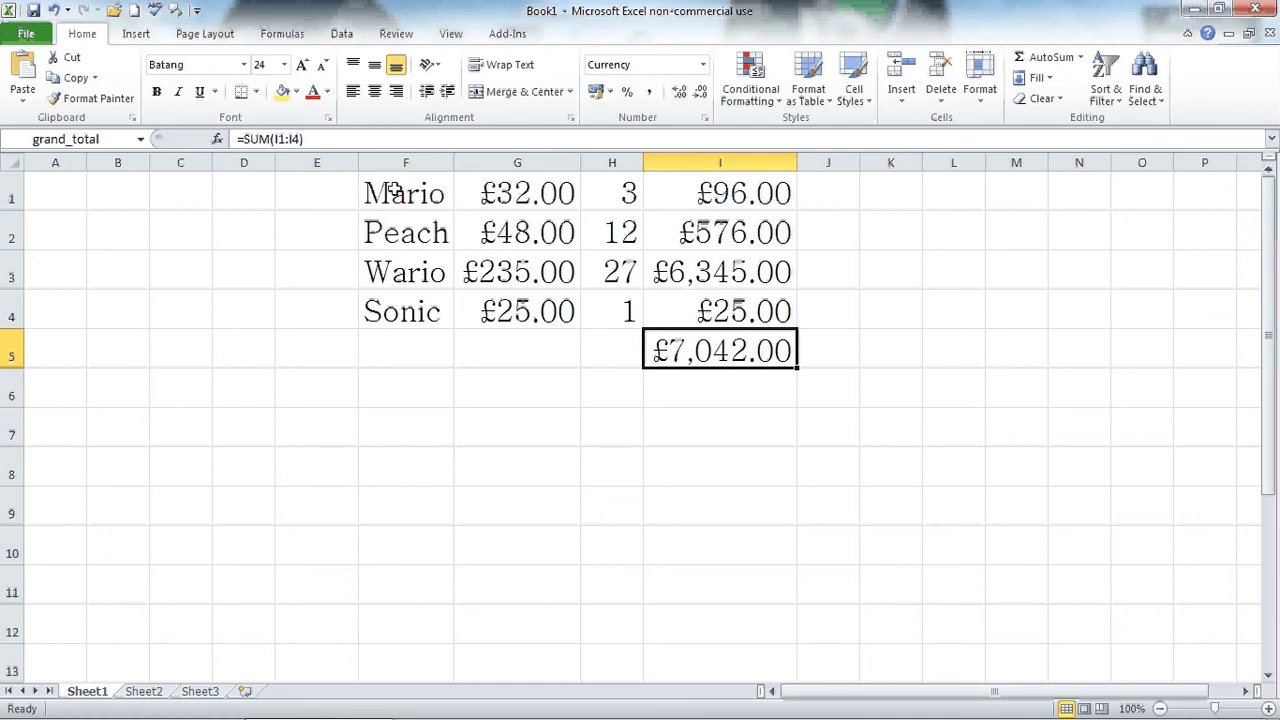
- Delete the whole Mario-to-Sonic table in F1:I5, leaving the sheet empty
{"action": "left_click_drag", "start_coordinate": [394, 191], "coordinate": [698, 337]}
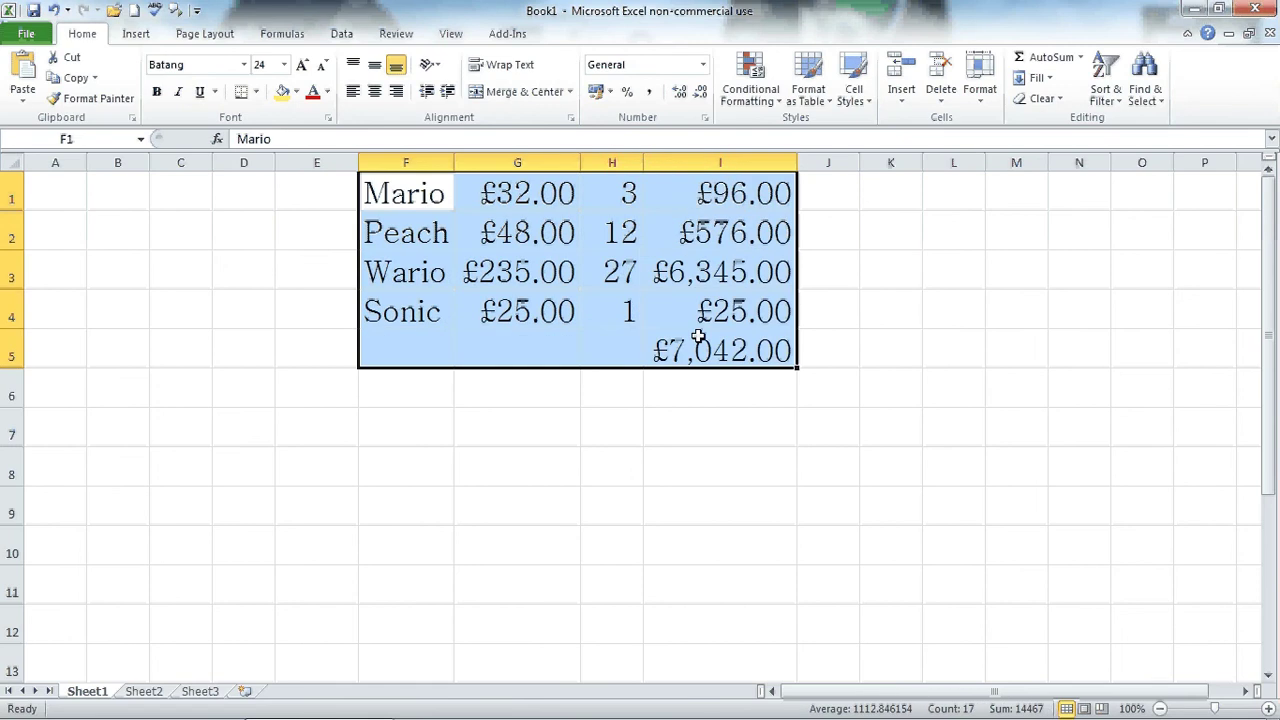
{"action": "key", "text": "Delete"}
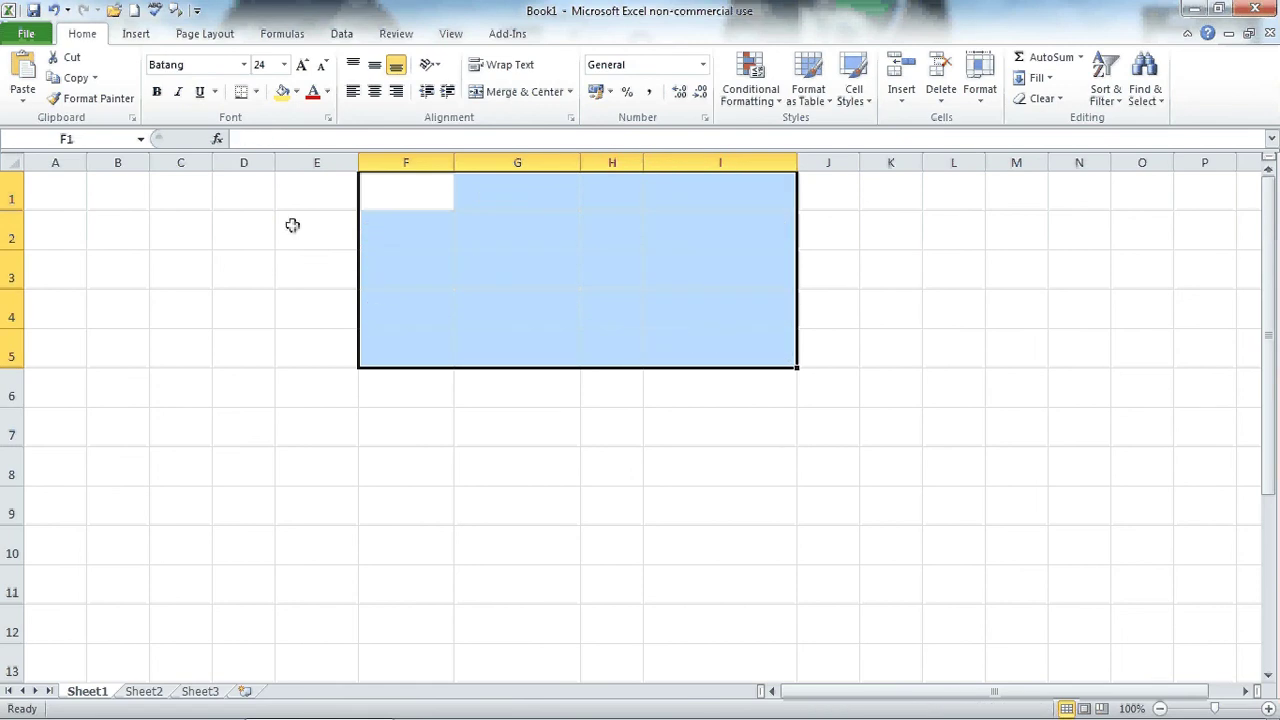
{"action": "left_click", "coordinate": [292, 225]}
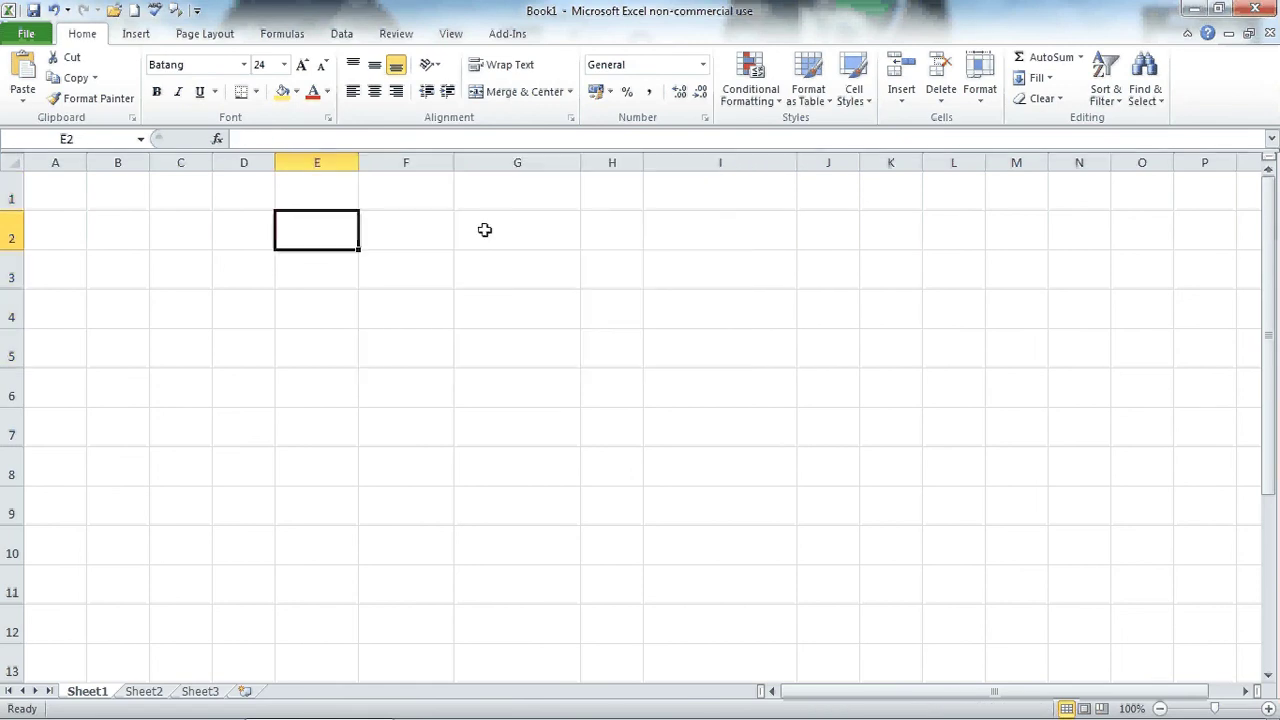
{"action": "left_click", "coordinate": [481, 196]}
{"action": "key", "text": "ctrl+shift+4"}
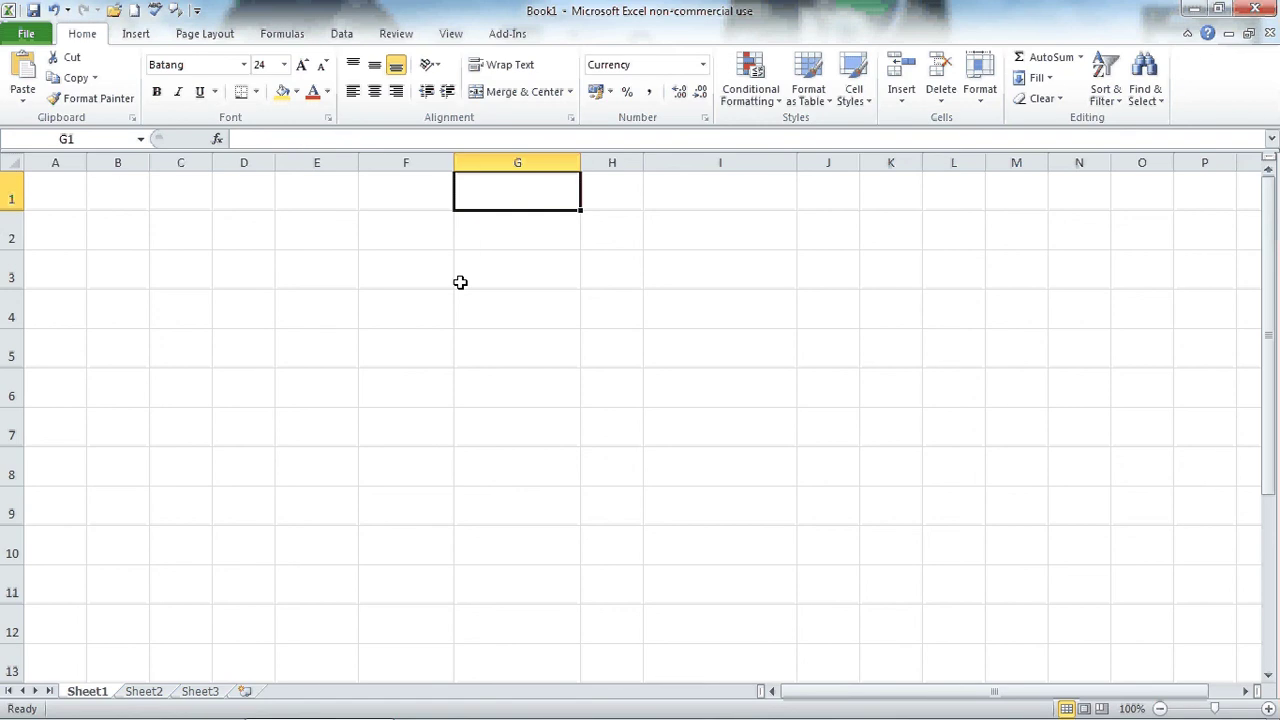
{"action": "left_click", "coordinate": [720, 190]}
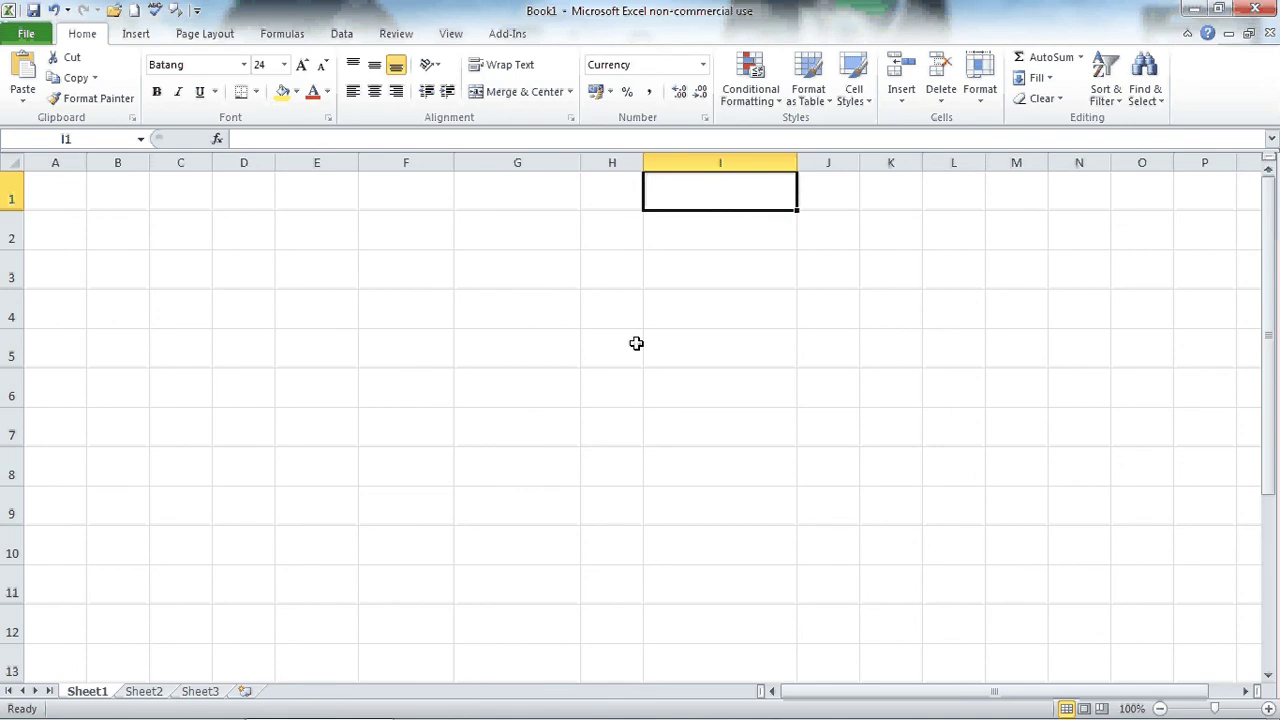
- Enter Sonic Adventure, Shenmue, Donkey Kong 64 and FF X into I1:I4, autofitting column I
{"action": "type", "text": "S"}
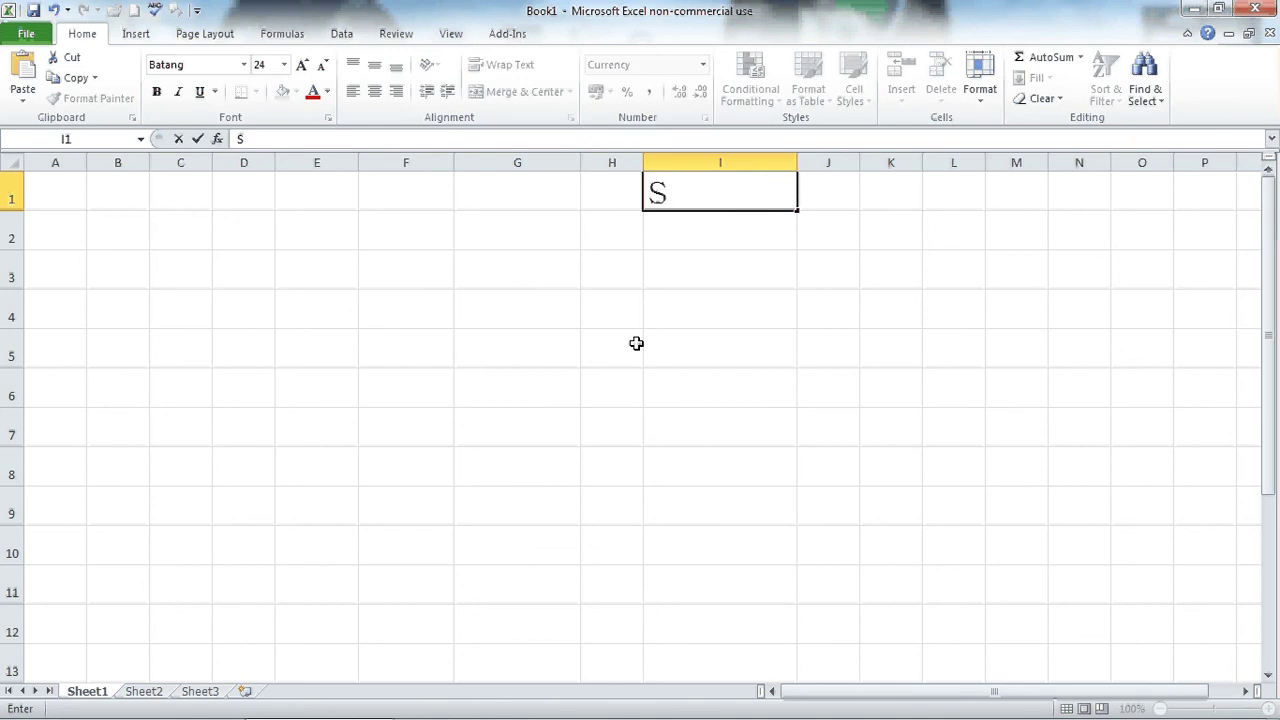
{"action": "type", "text": "onic Ad"}
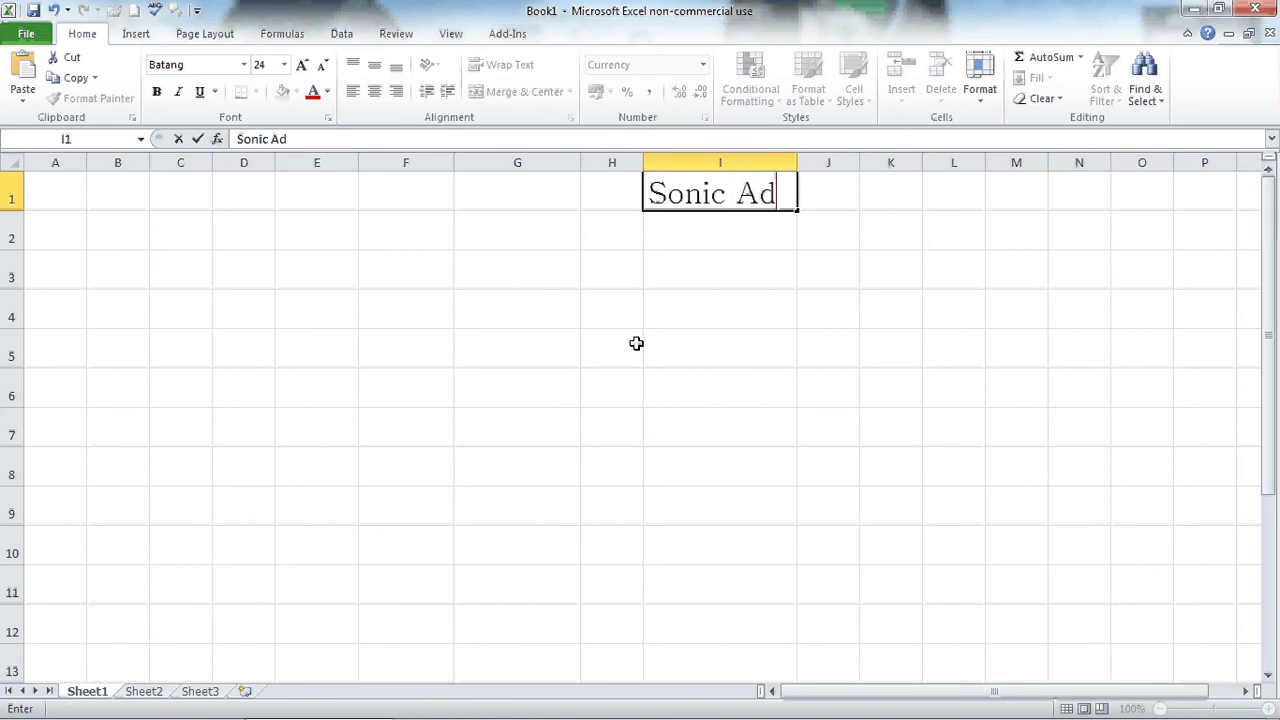
{"action": "type", "text": "venture"}
{"action": "key", "text": "Return"}
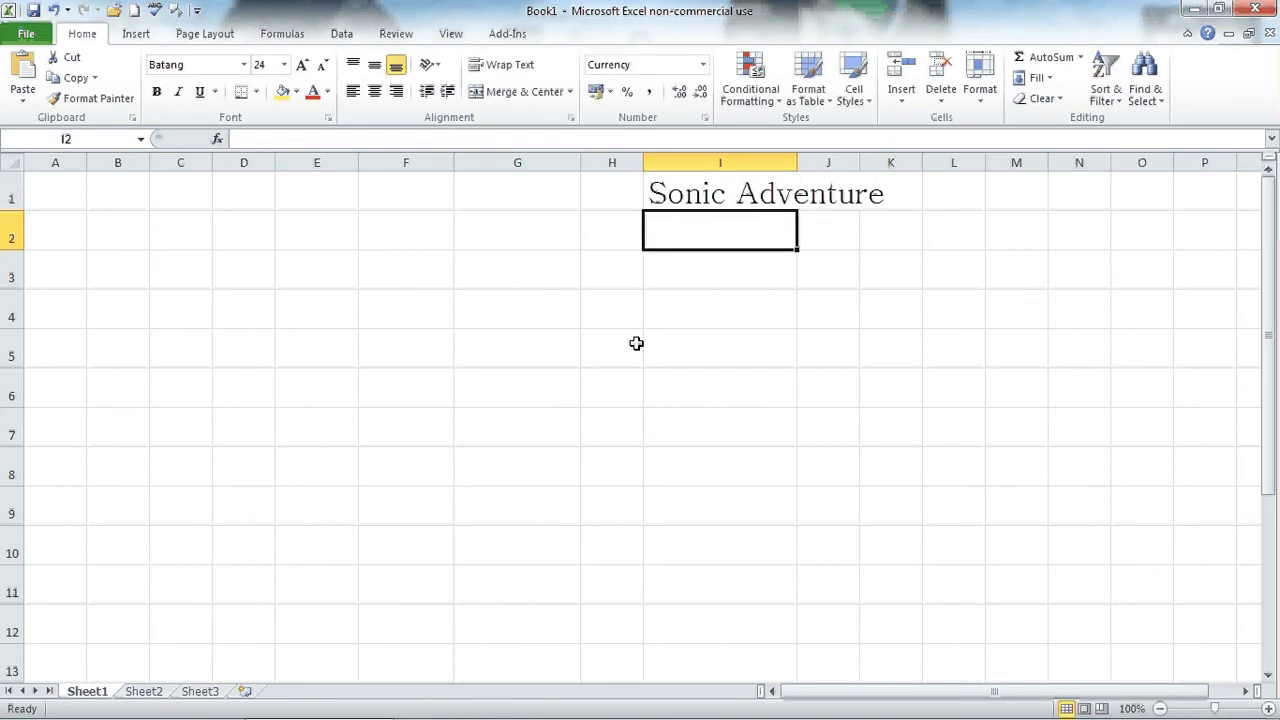
{"action": "double_click", "coordinate": [797, 162]}
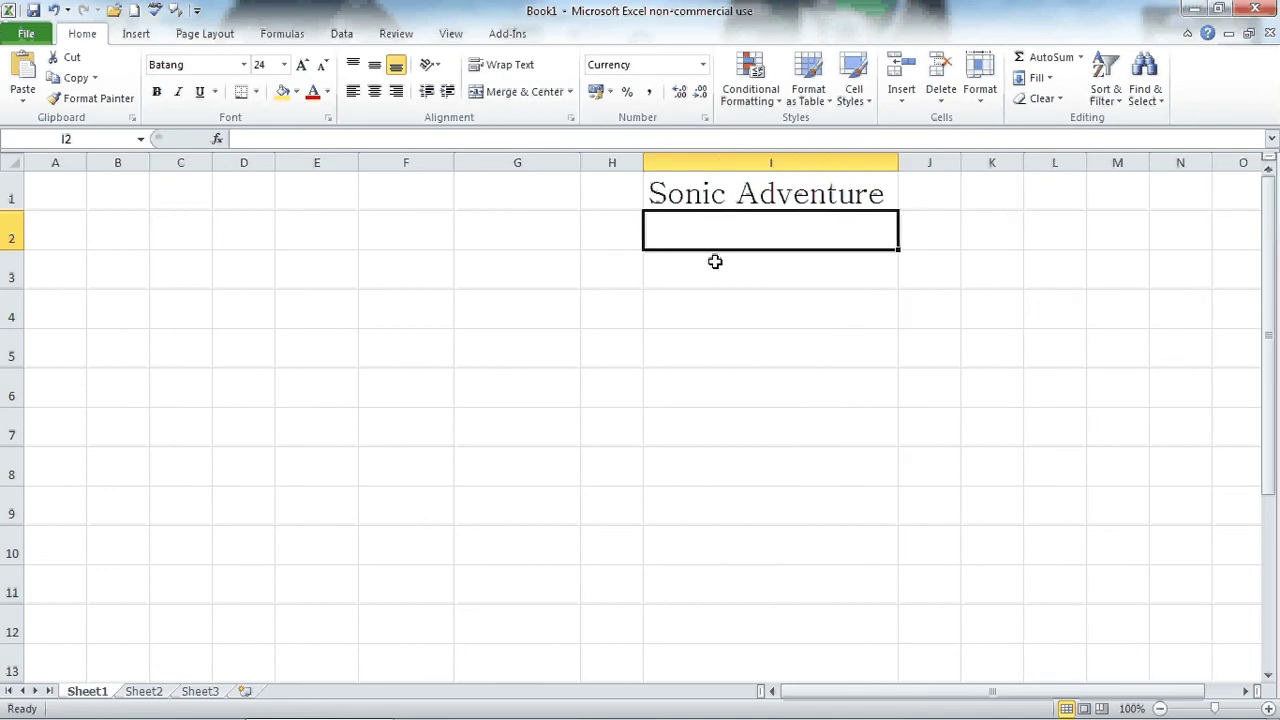
{"action": "type", "text": "Shenm"}
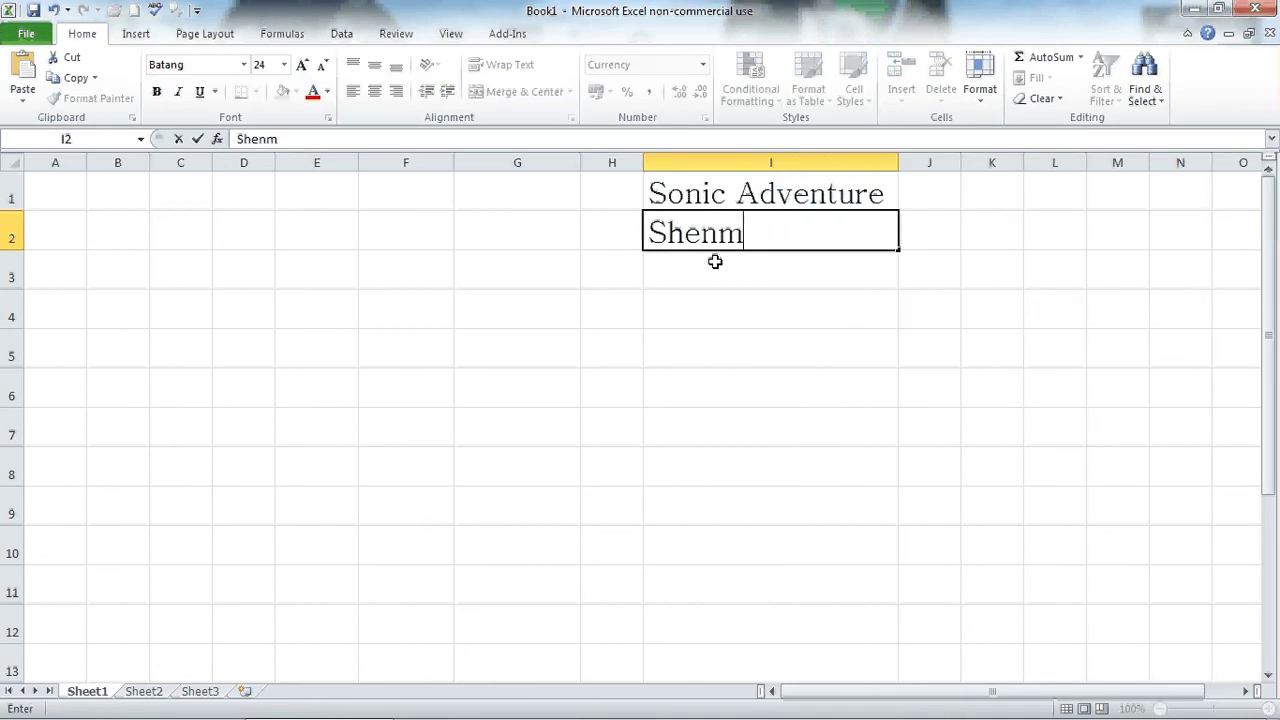
{"action": "type", "text": "ue"}
{"action": "key", "text": "Return"}
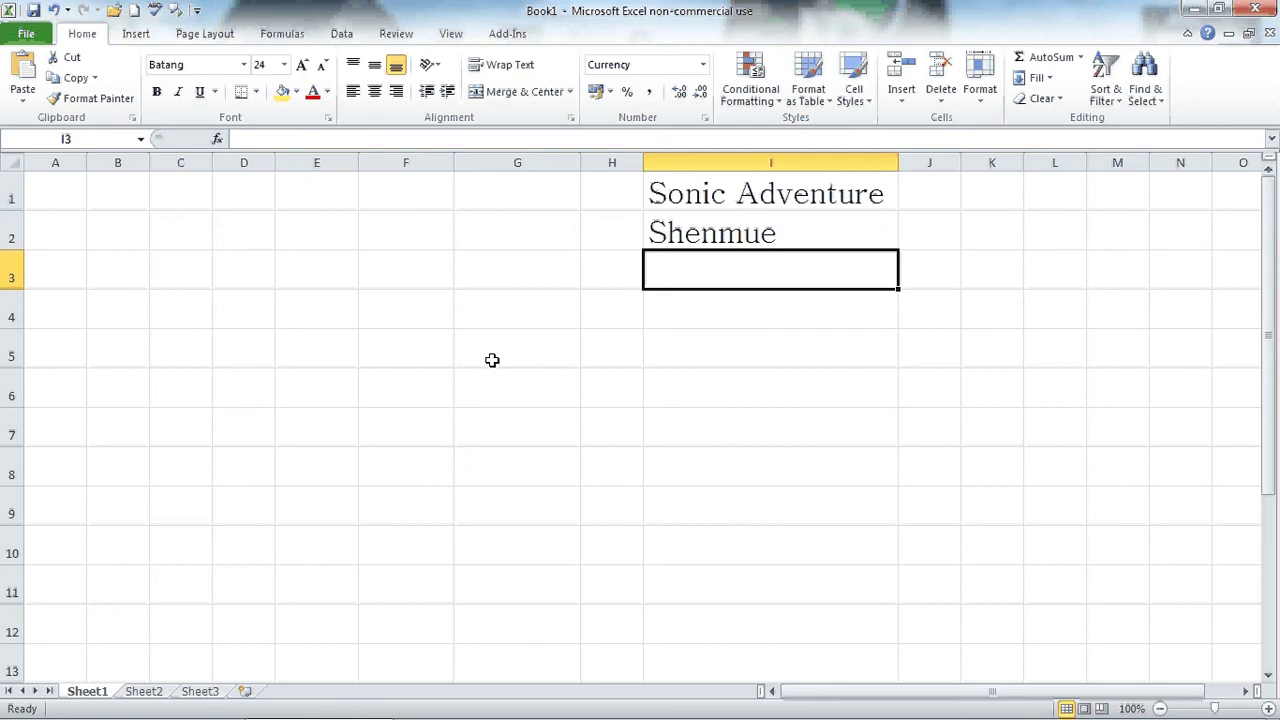
{"action": "type", "text": "Donke"}
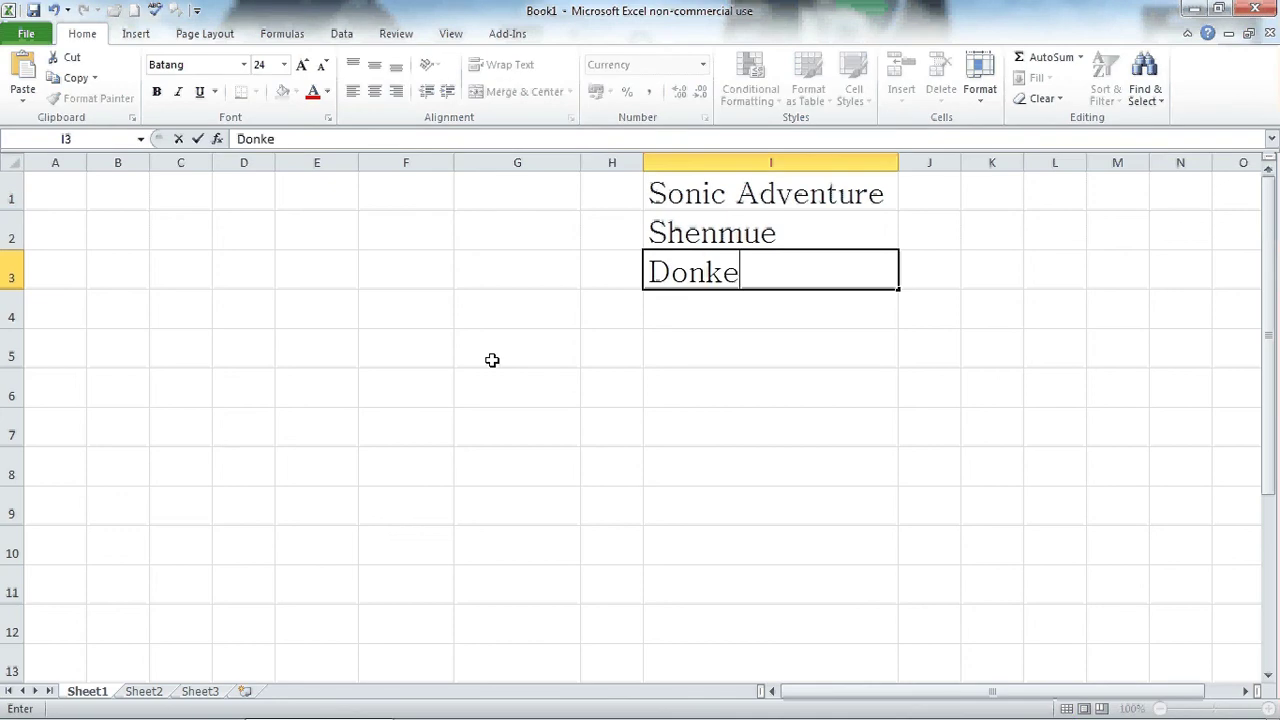
{"action": "type", "text": "y Kong 64"}
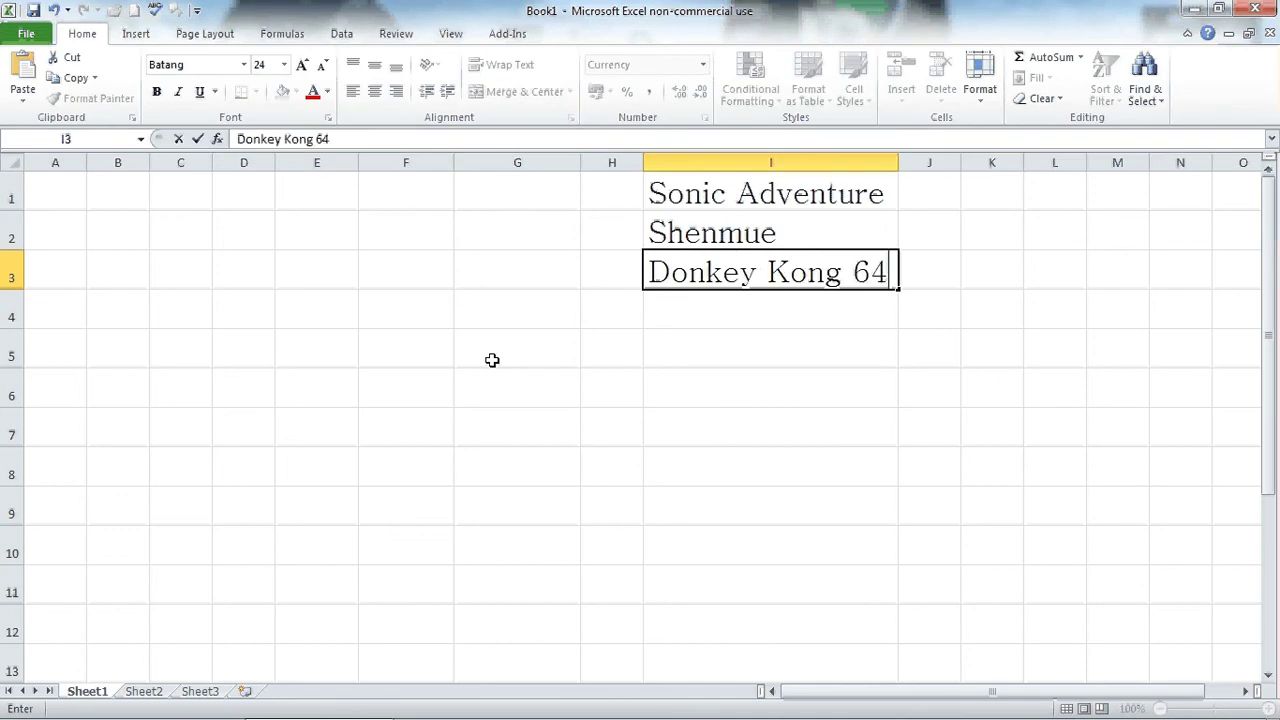
{"action": "key", "text": "Return"}
{"action": "type", "text": "FF"}
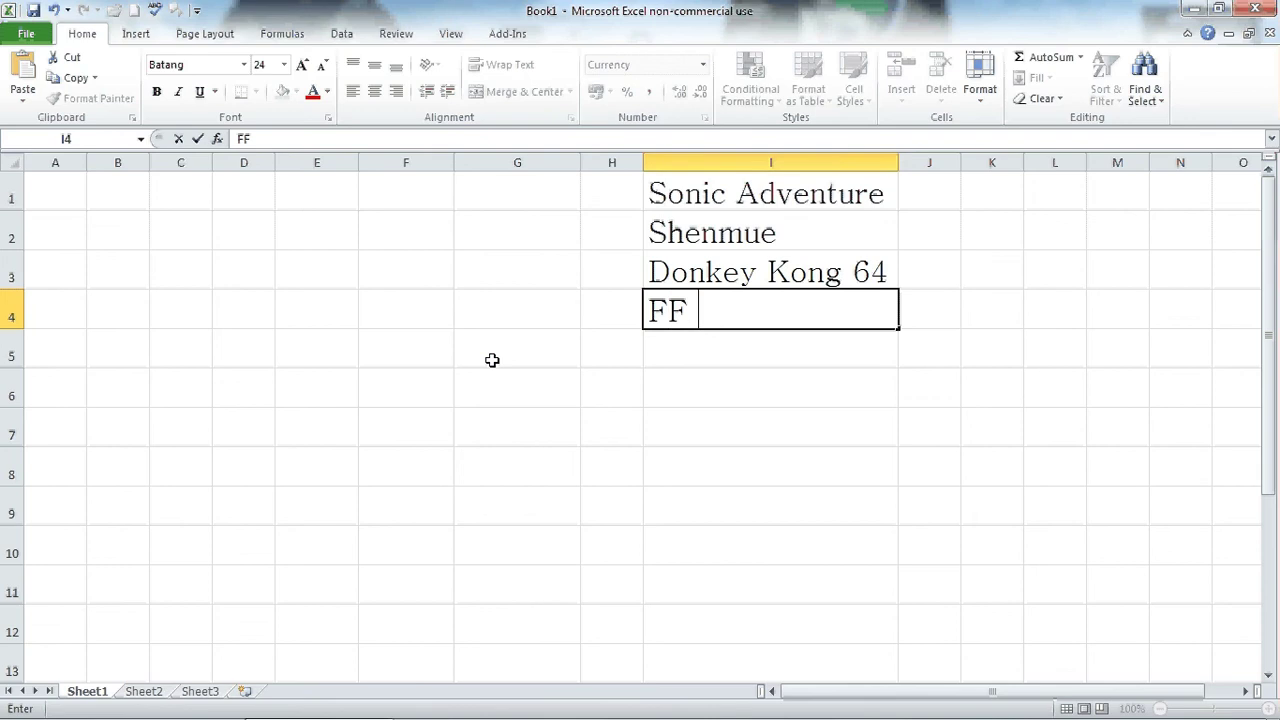
{"action": "type", "text": " X"}
{"action": "key", "text": "Return"}
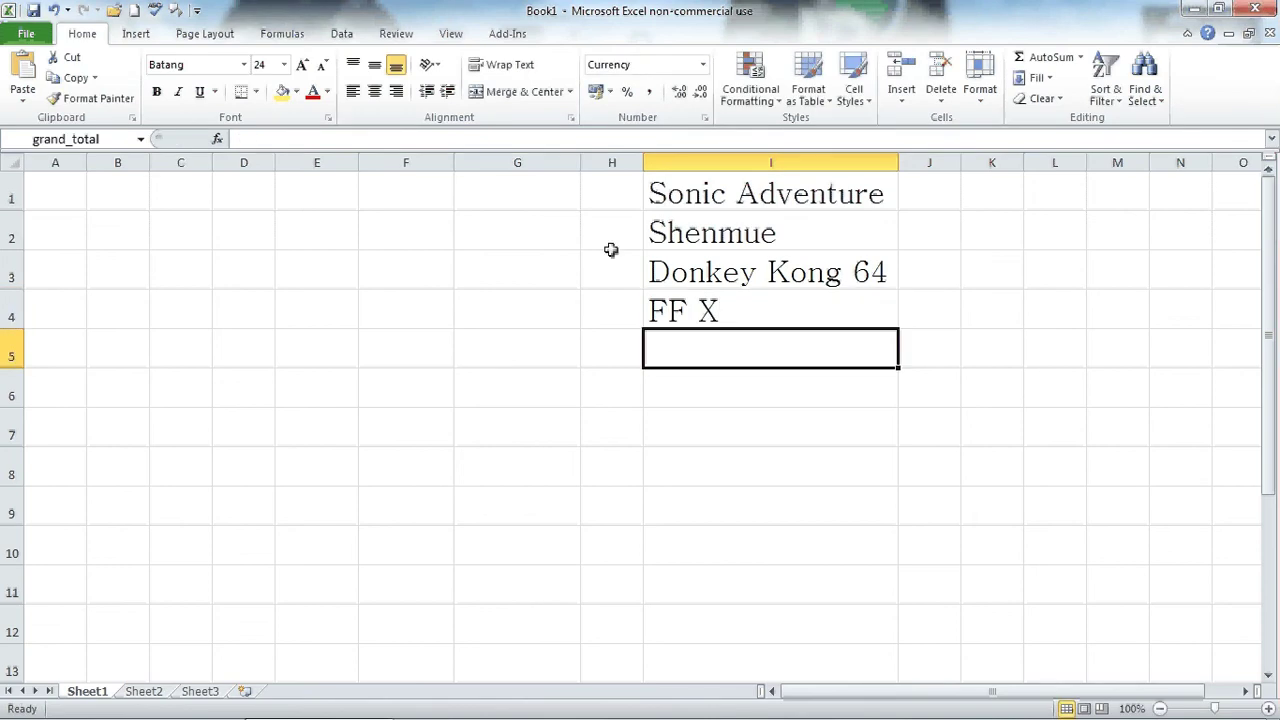
{"action": "left_click", "coordinate": [718, 194]}
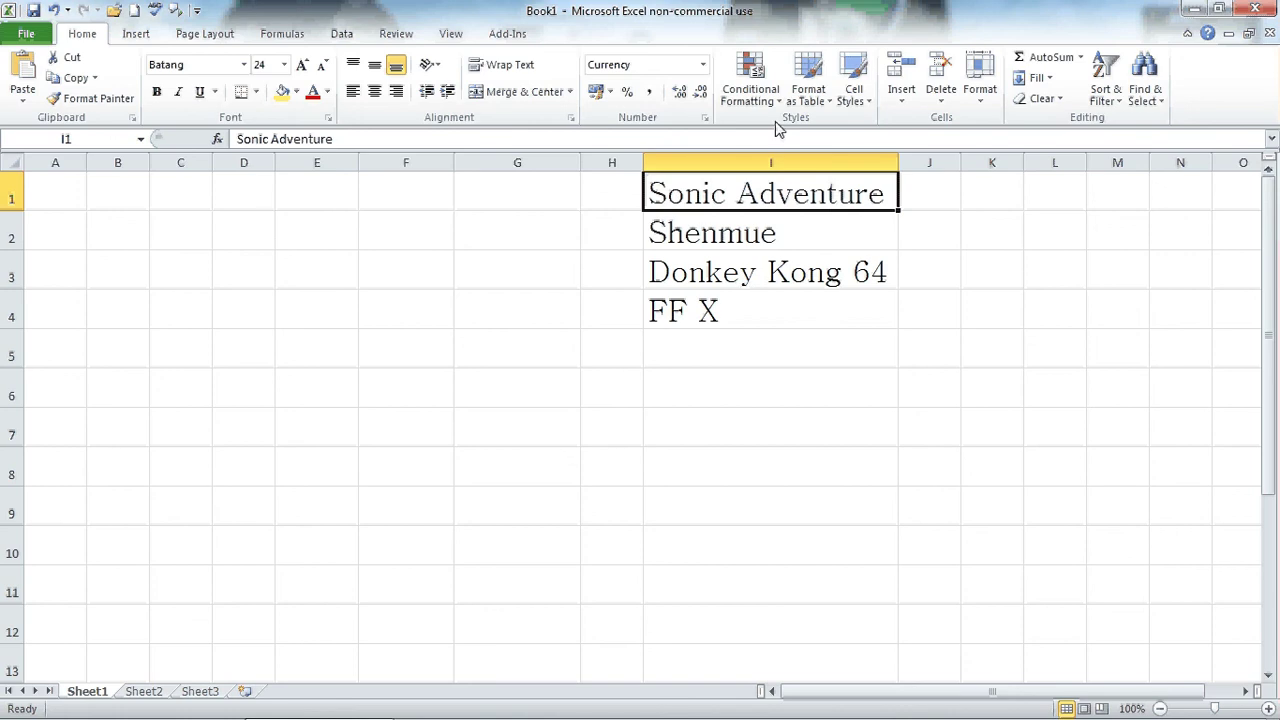
- Sort column I A to Z: Donkey Kong 64, FF X, Shenmue, Sonic Adventure
{"action": "left_click", "coordinate": [768, 165]}
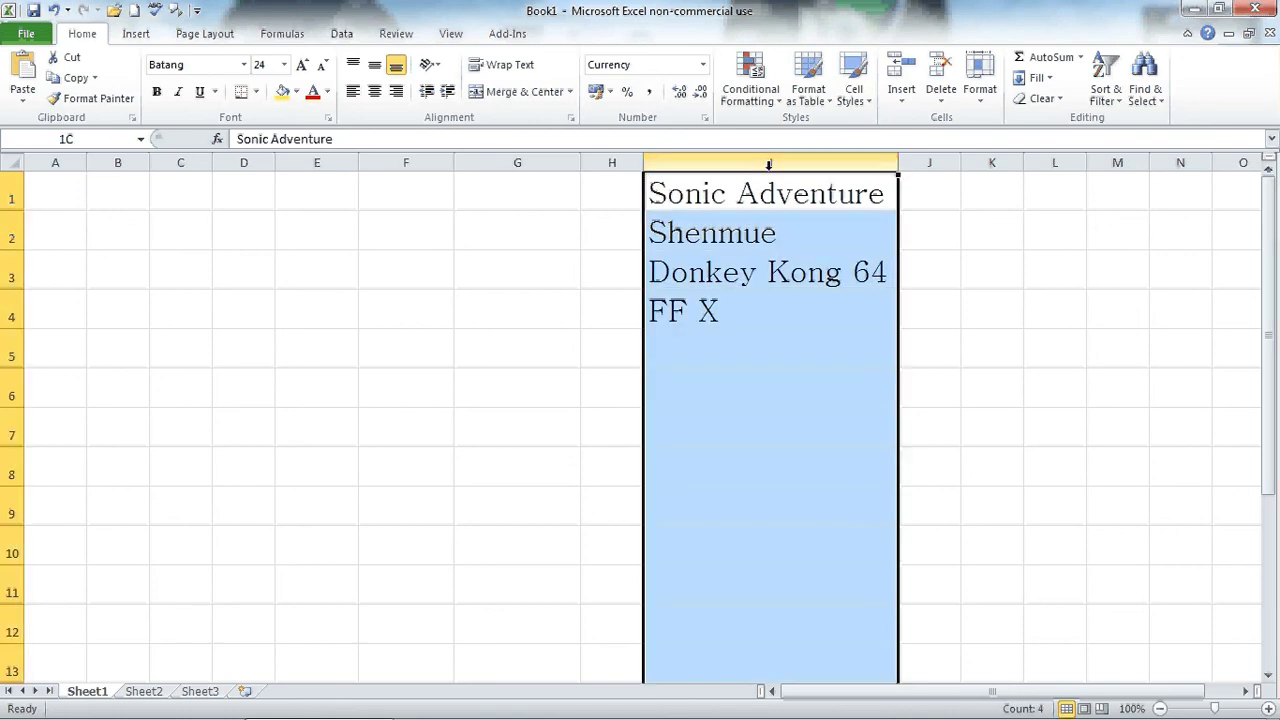
{"action": "left_click", "coordinate": [1120, 93]}
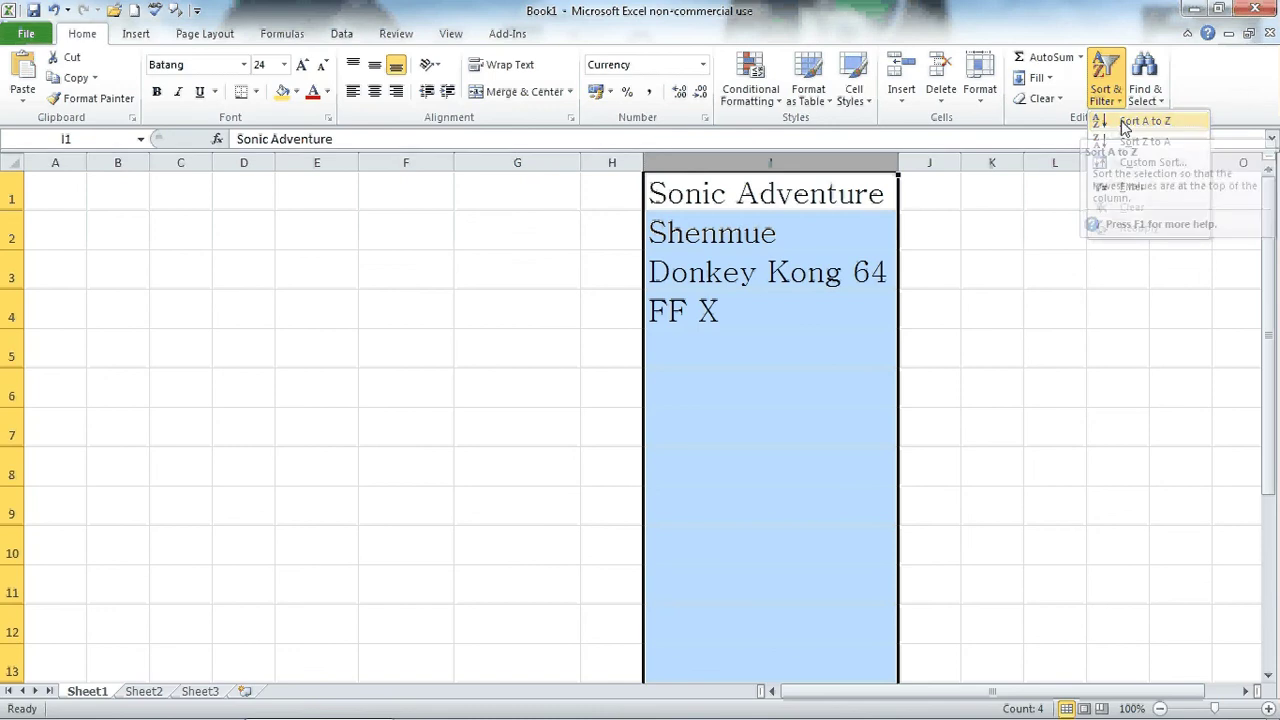
{"action": "left_click", "coordinate": [1124, 122]}
{"action": "left_click", "coordinate": [938, 296]}
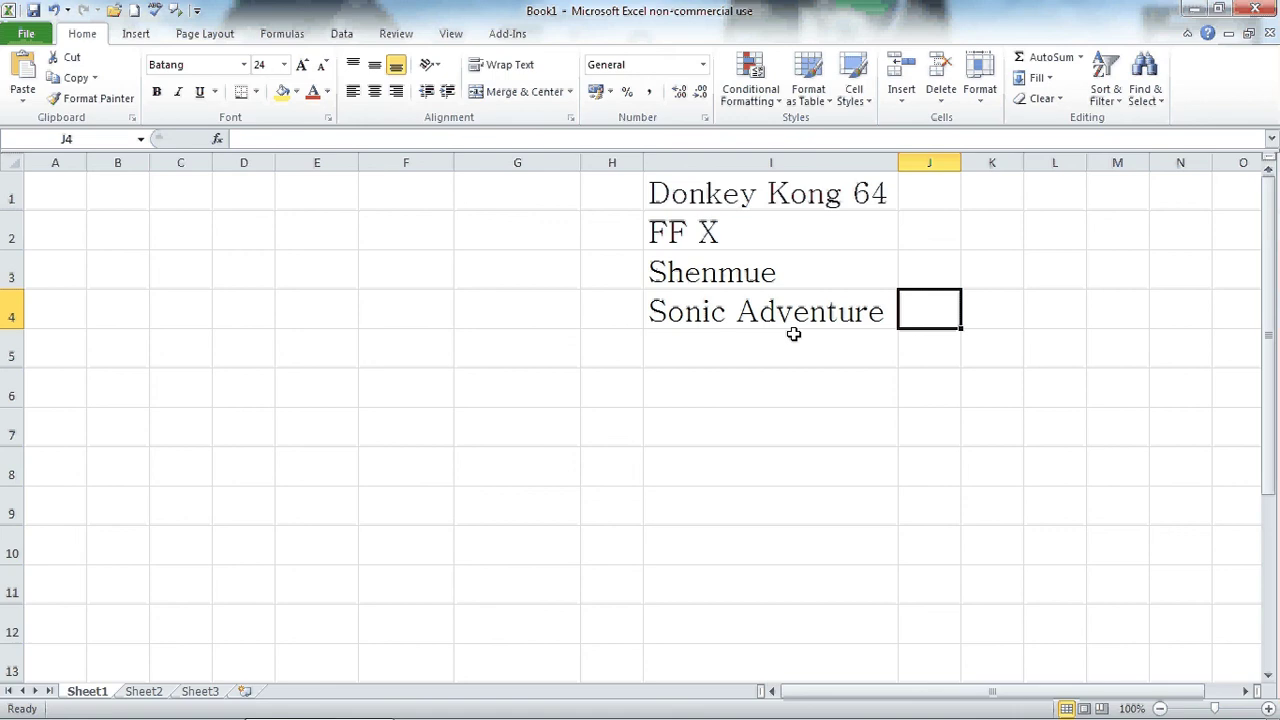
{"action": "left_click", "coordinate": [1108, 95]}
{"action": "left_click", "coordinate": [800, 250]}
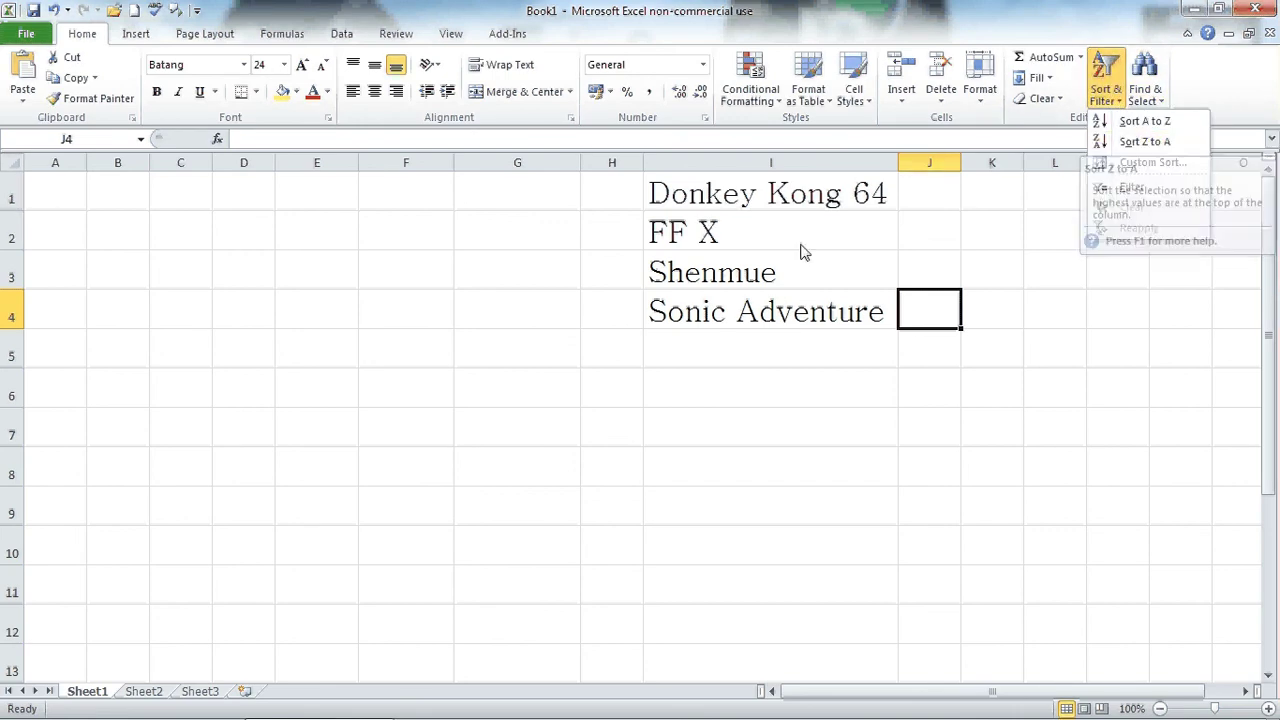
{"action": "left_click", "coordinate": [745, 194]}
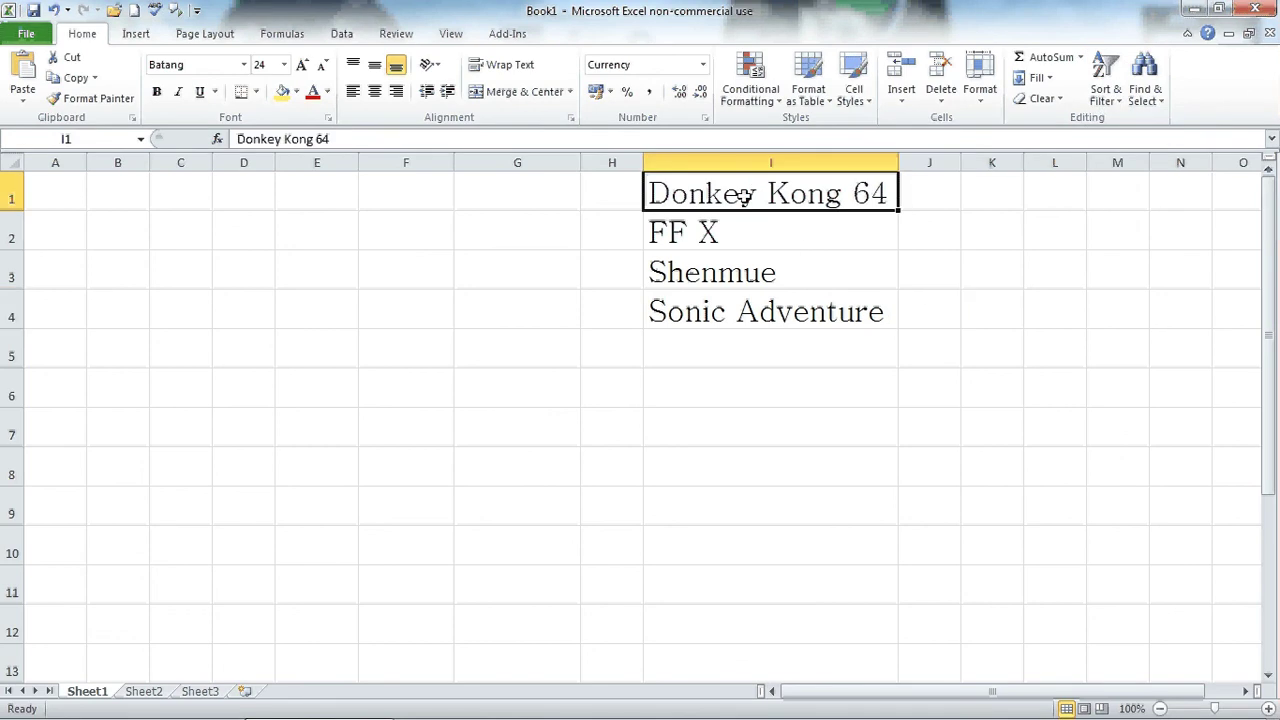
{"action": "left_click", "coordinate": [438, 194]}
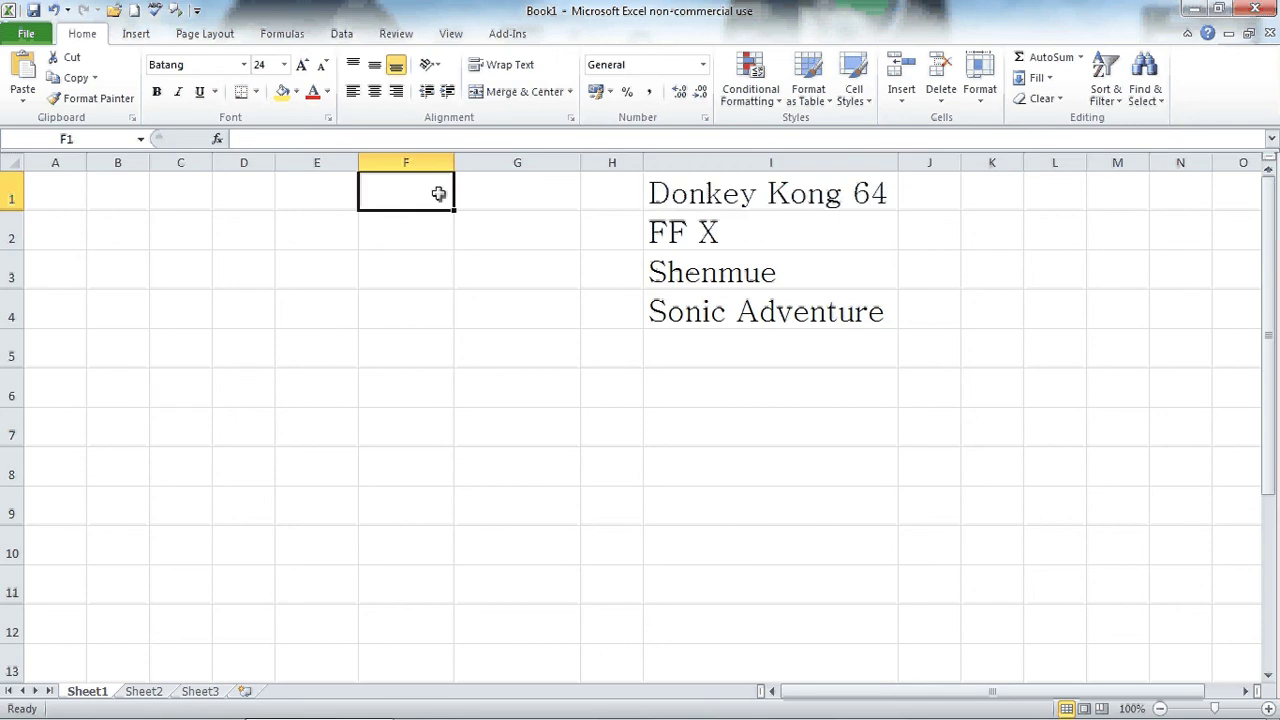
- Give F1 a List data validation rule with source I1:I4
{"action": "left_click", "coordinate": [342, 36]}
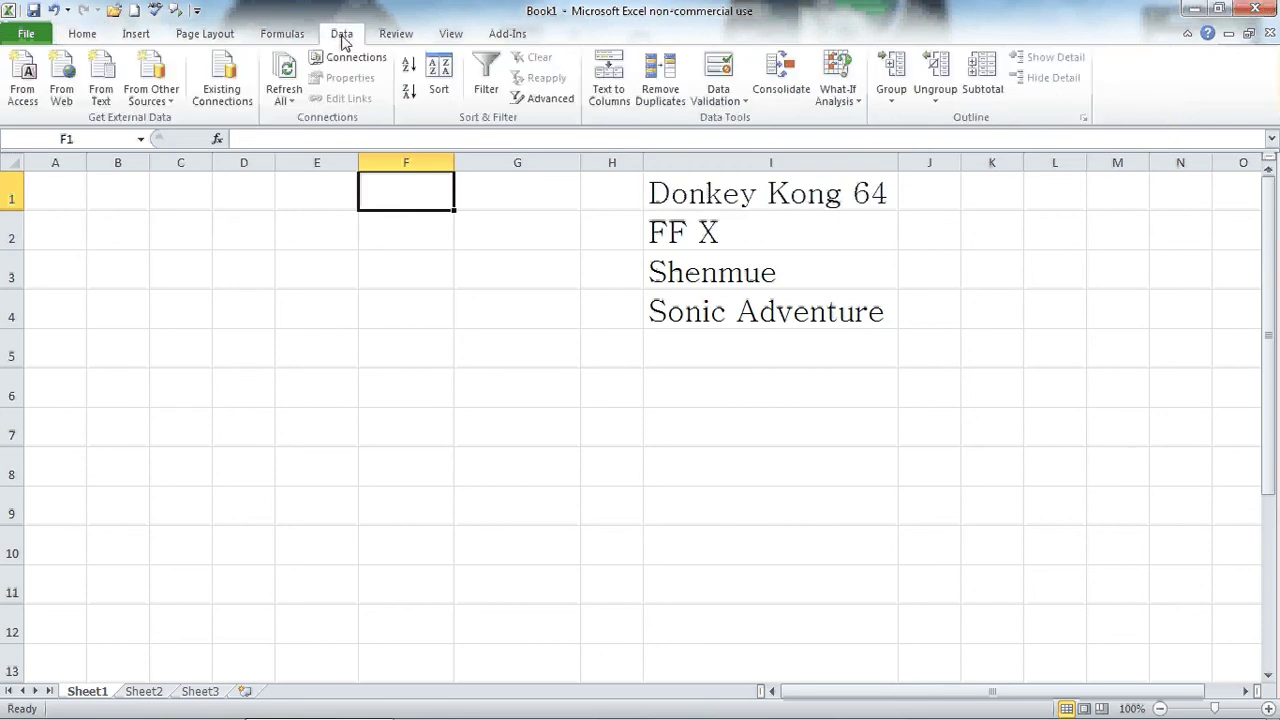
{"action": "left_click", "coordinate": [728, 100]}
{"action": "left_click", "coordinate": [735, 121]}
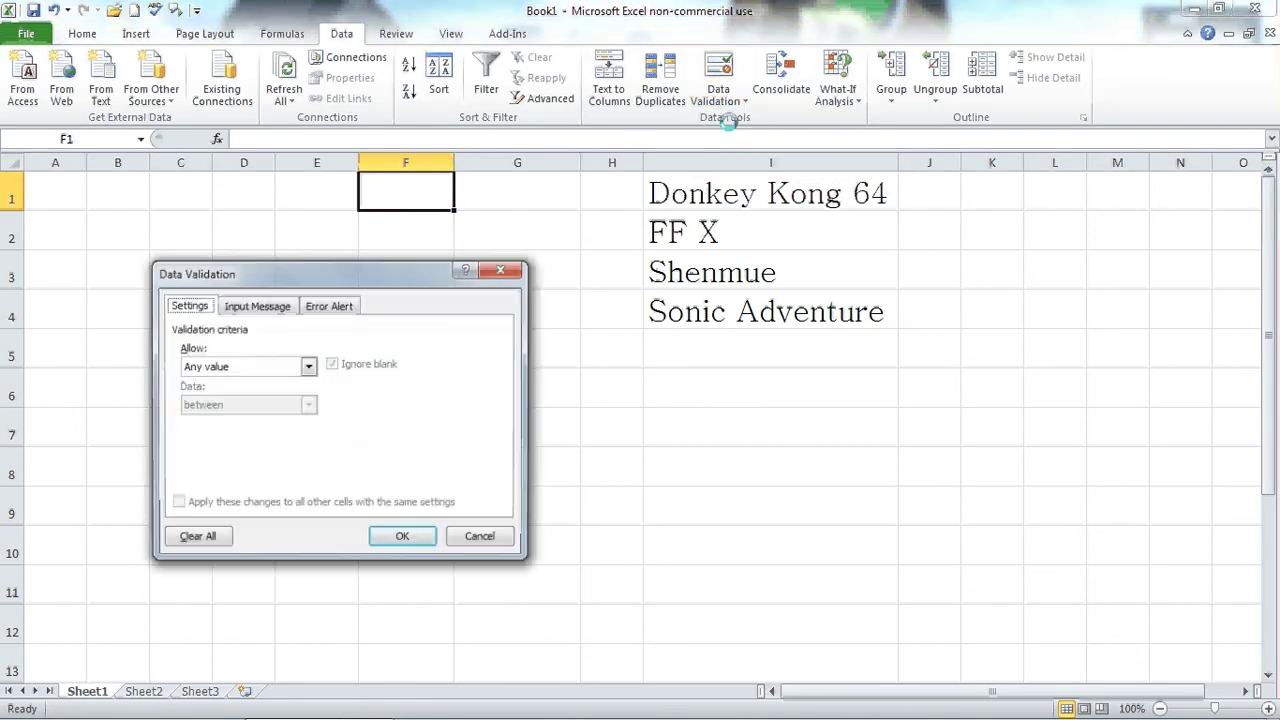
{"action": "left_click", "coordinate": [308, 368]}
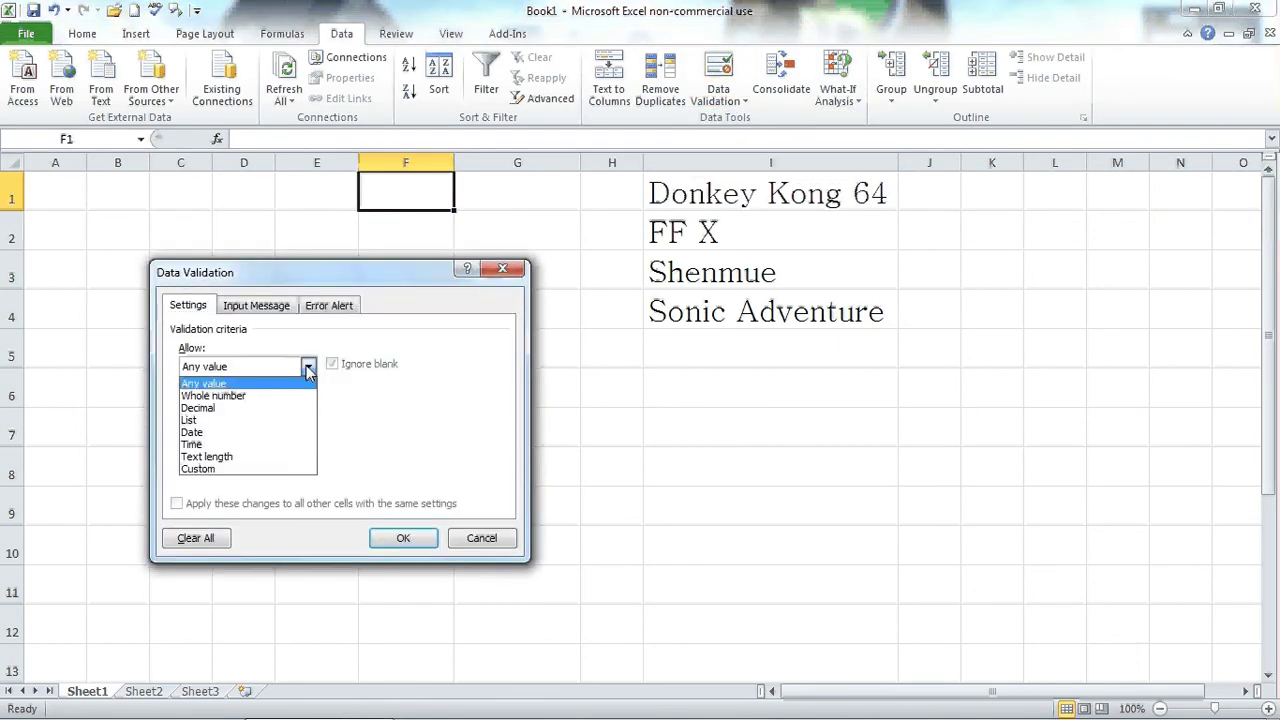
{"action": "left_click", "coordinate": [278, 427]}
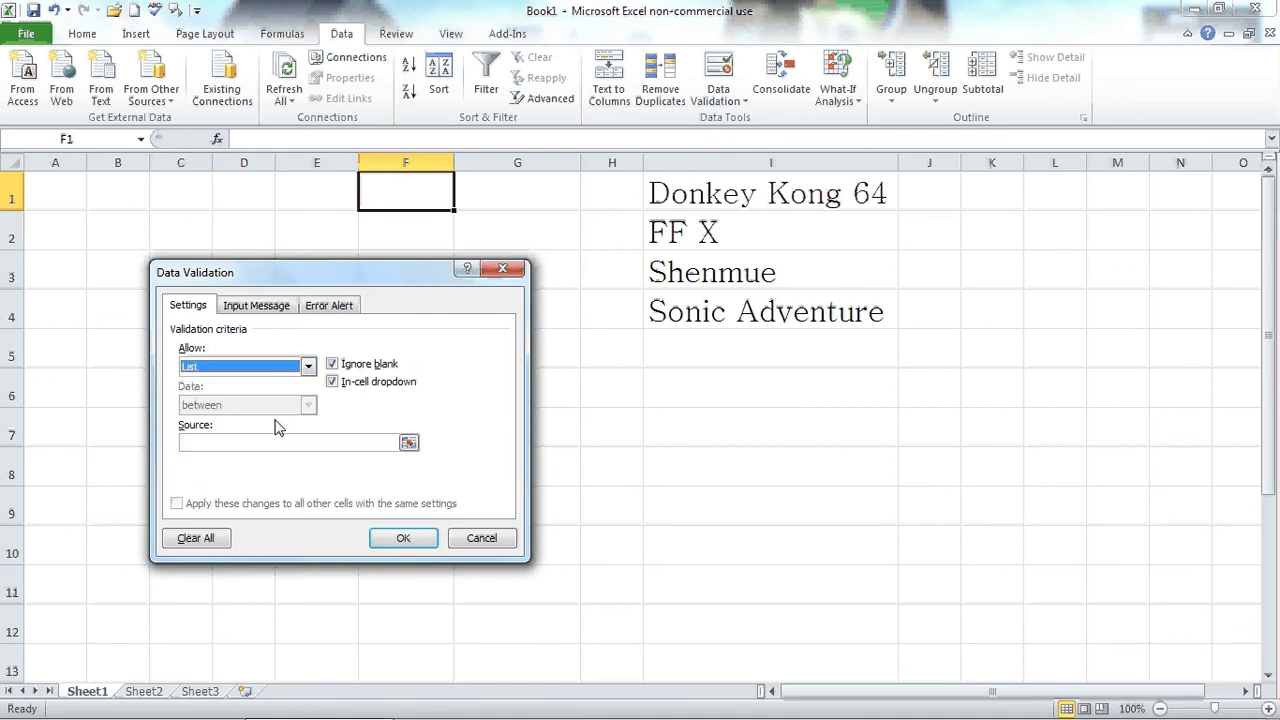
{"action": "left_click", "coordinate": [409, 444]}
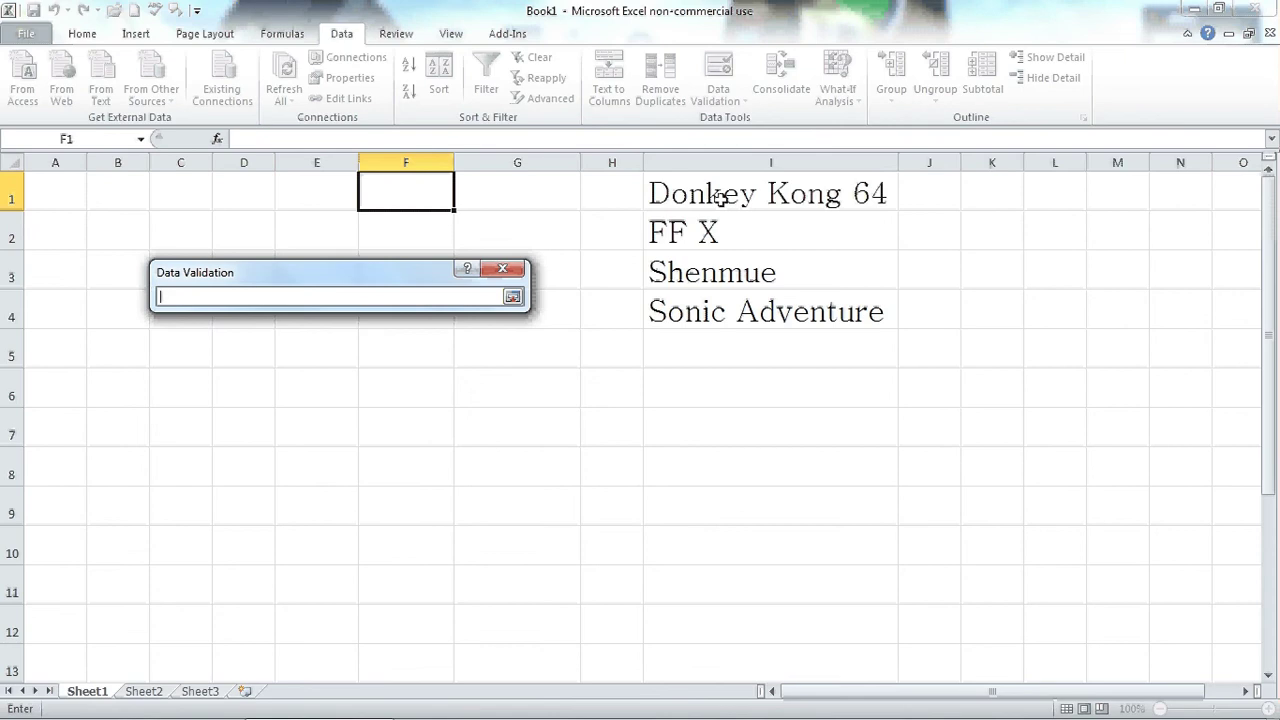
{"action": "left_click_drag", "start_coordinate": [723, 193], "coordinate": [710, 305]}
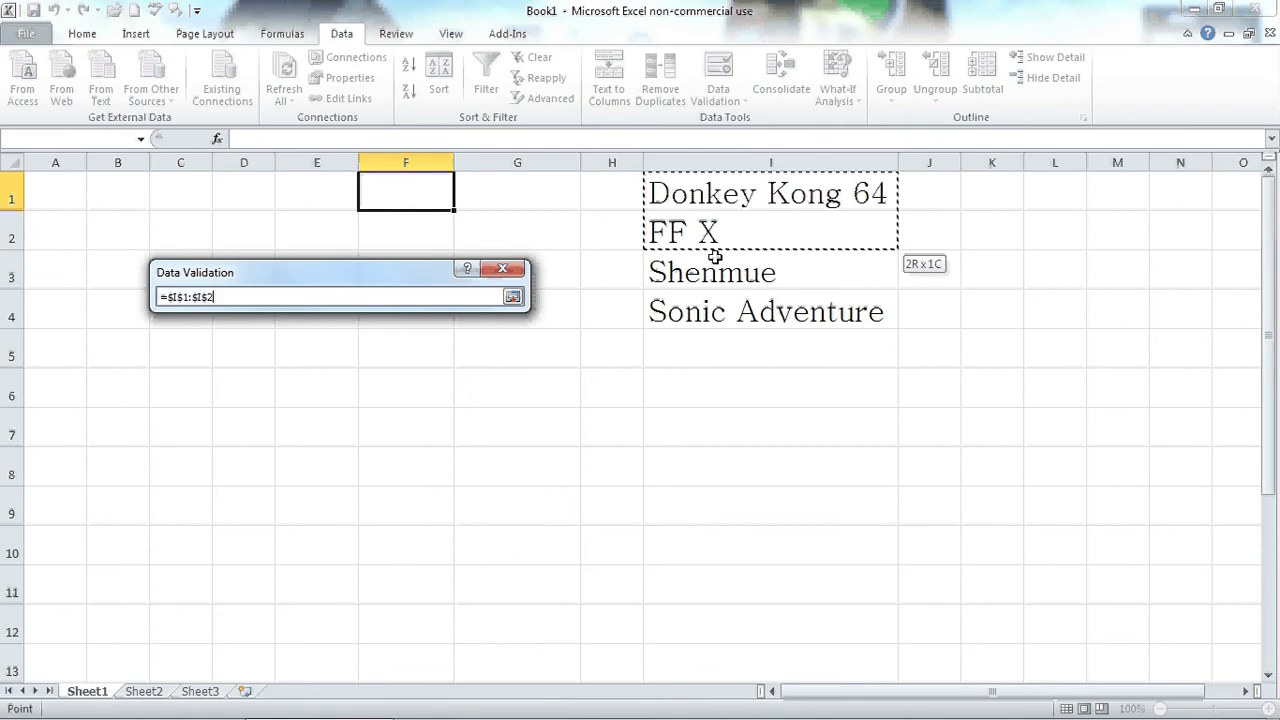
{"action": "left_click", "coordinate": [512, 297]}
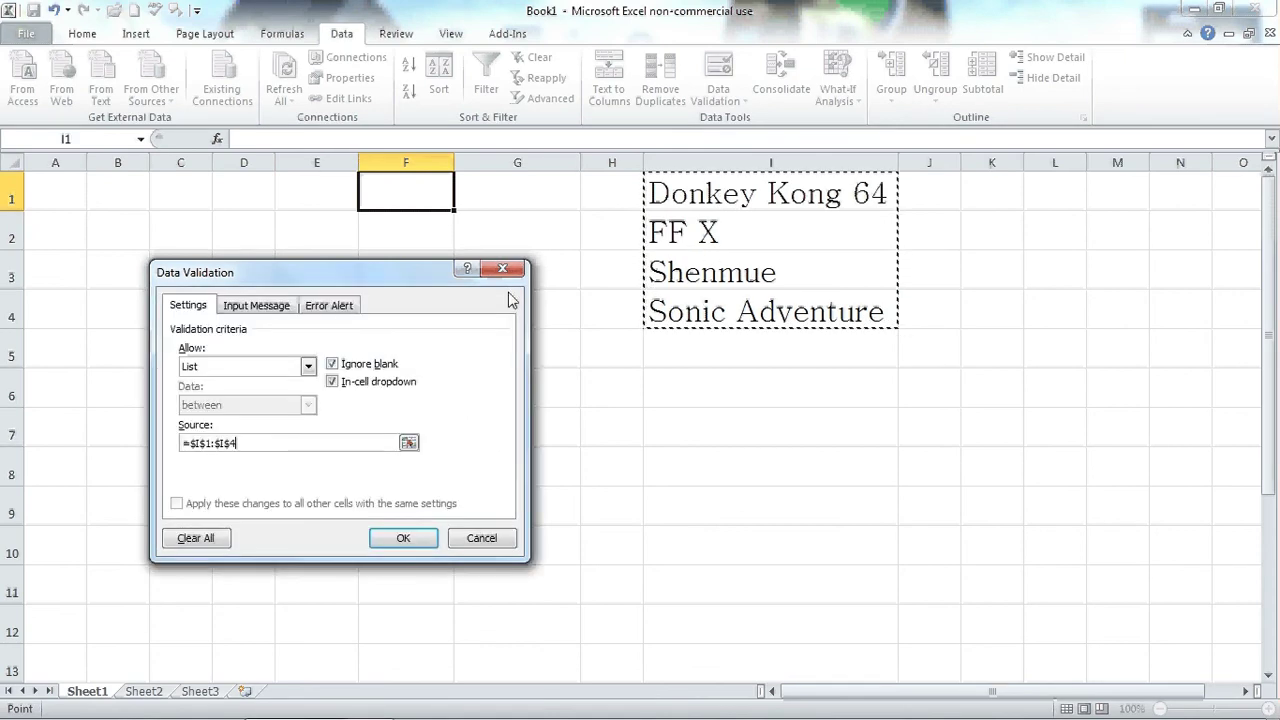
{"action": "left_click", "coordinate": [404, 540]}
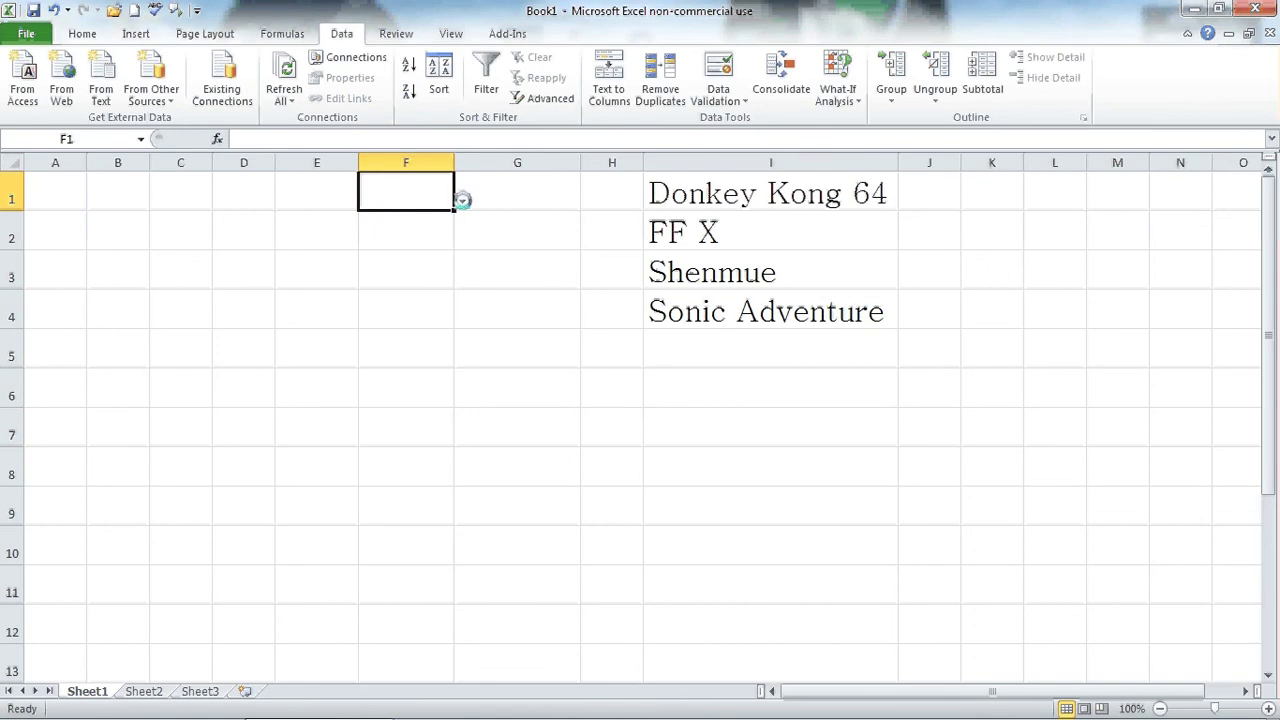
- Pick Donkey Kong 64 from F1's drop-down and autofit column F to fit it
{"action": "left_click", "coordinate": [463, 202]}
{"action": "left_click", "coordinate": [462, 201]}
{"action": "left_click", "coordinate": [452, 222]}
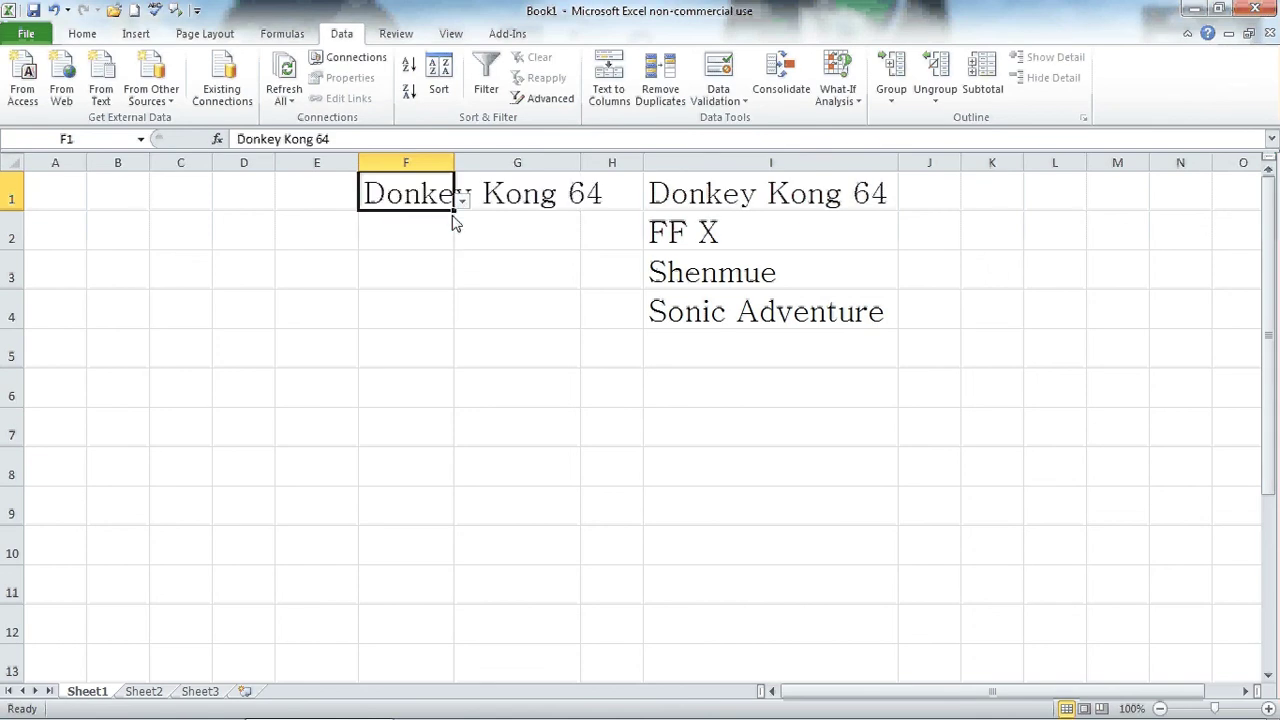
{"action": "double_click", "coordinate": [454, 162]}
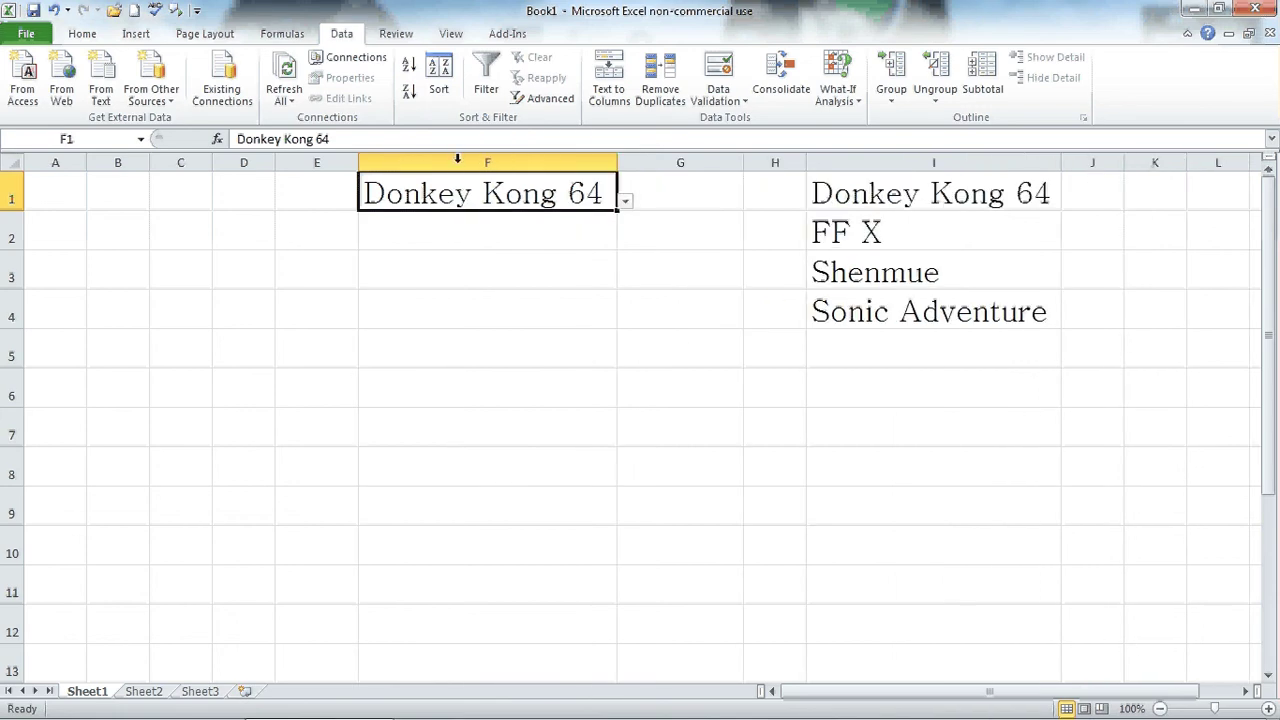
- Clear Donkey Kong 64 from F1, leaving the cell empty
{"action": "left_click", "coordinate": [559, 236]}
{"action": "left_click", "coordinate": [571, 191]}
{"action": "key", "text": "Delete"}
- Copy F1's game-title drop-down validation down through cell F6
{"action": "left_click", "coordinate": [612, 238]}
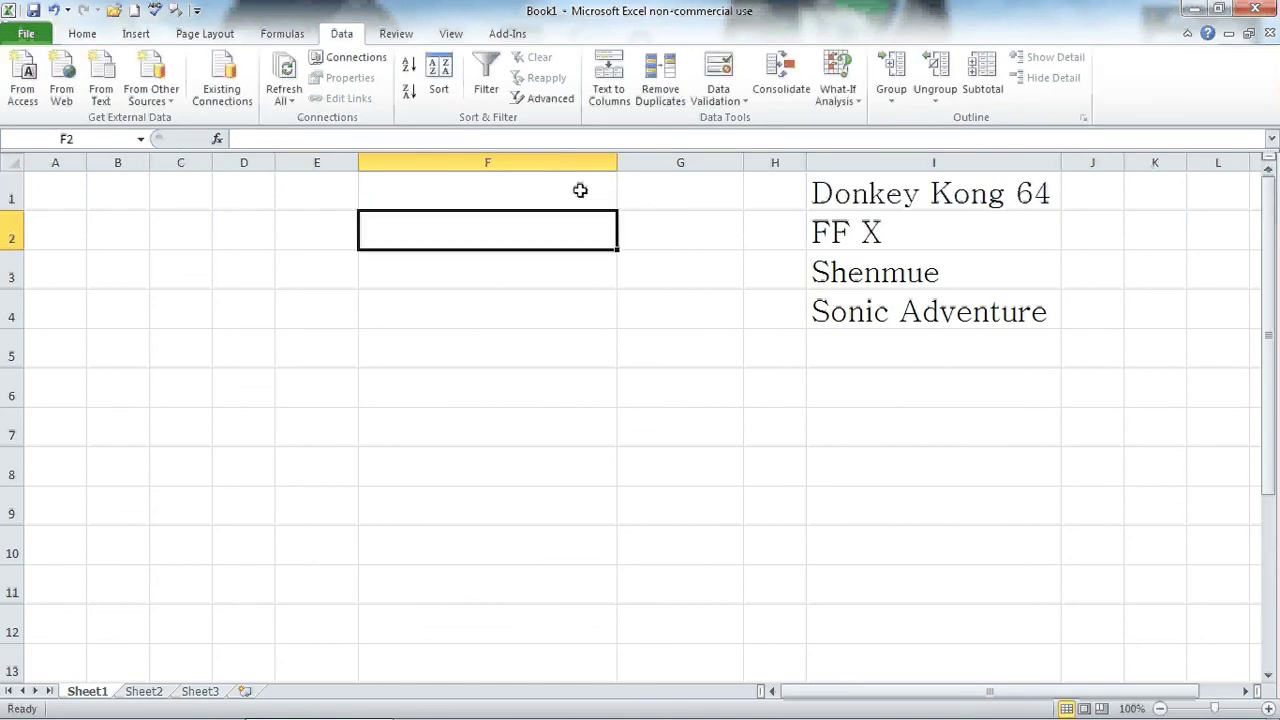
{"action": "left_click", "coordinate": [580, 190]}
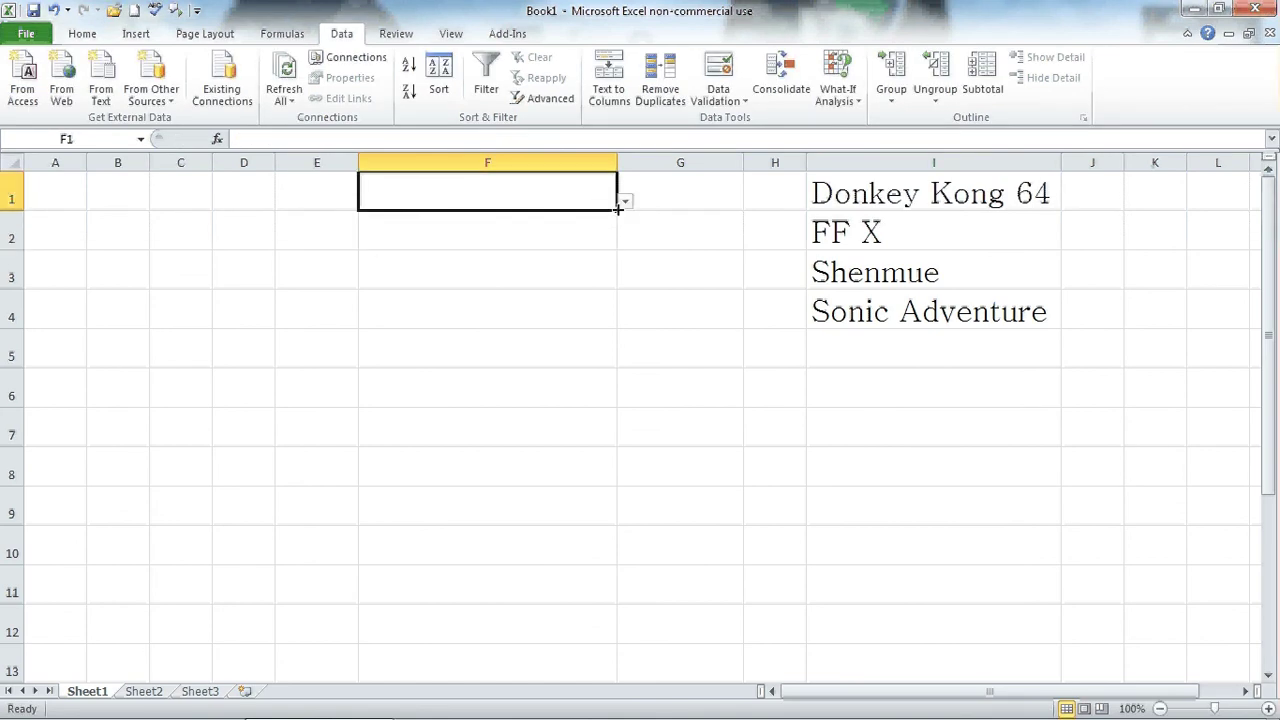
{"action": "left_click_drag", "start_coordinate": [616, 210], "coordinate": [618, 404]}
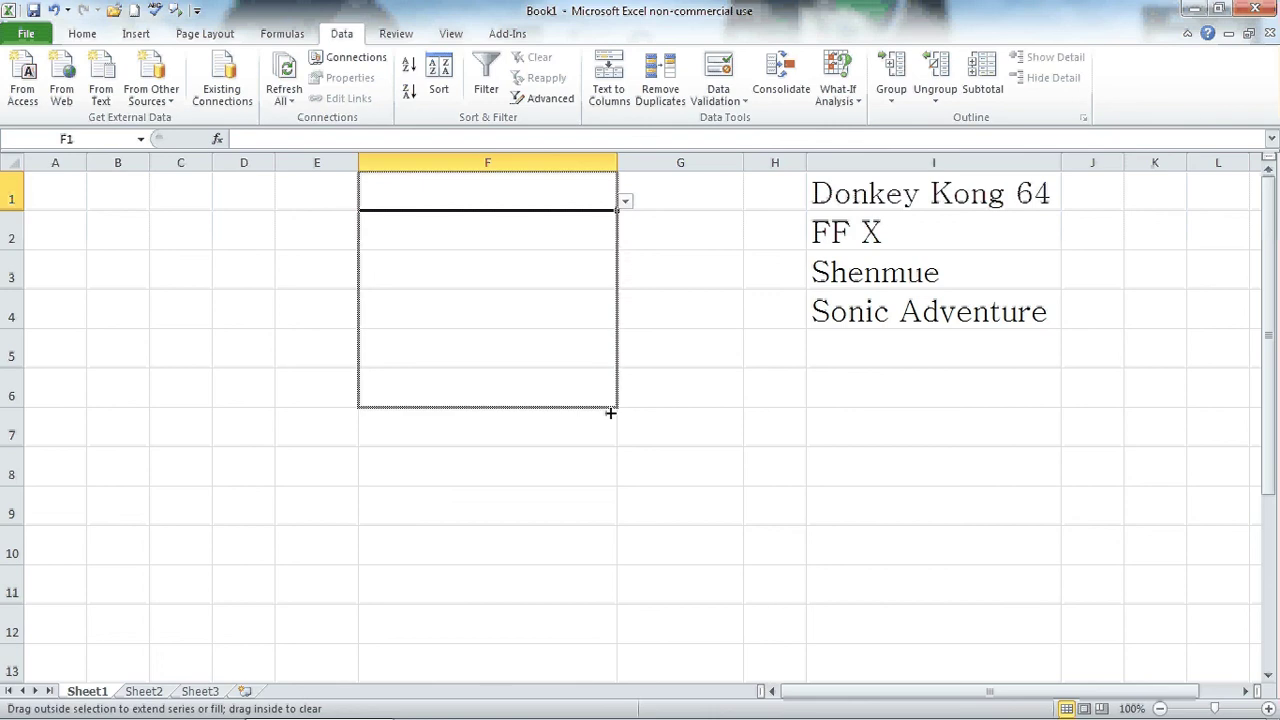
{"action": "left_click", "coordinate": [668, 284]}
{"action": "left_click", "coordinate": [563, 240]}
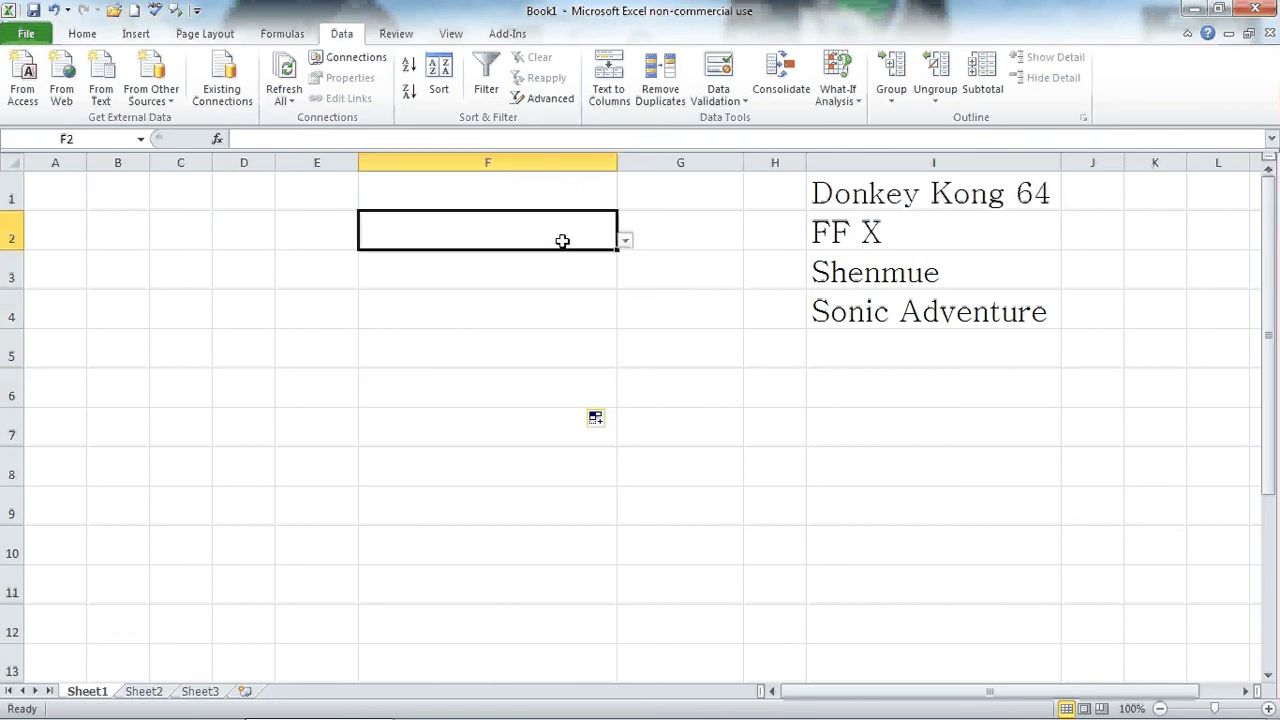
{"action": "key", "text": "Down"}
{"action": "key", "text": "Down"}
{"action": "key", "text": "Up"}
{"action": "key", "text": "Up"}
{"action": "key", "text": "Up"}
- Choose FF X in F1 and Shenmue in F2 from their drop-down lists
{"action": "left_click", "coordinate": [625, 201]}
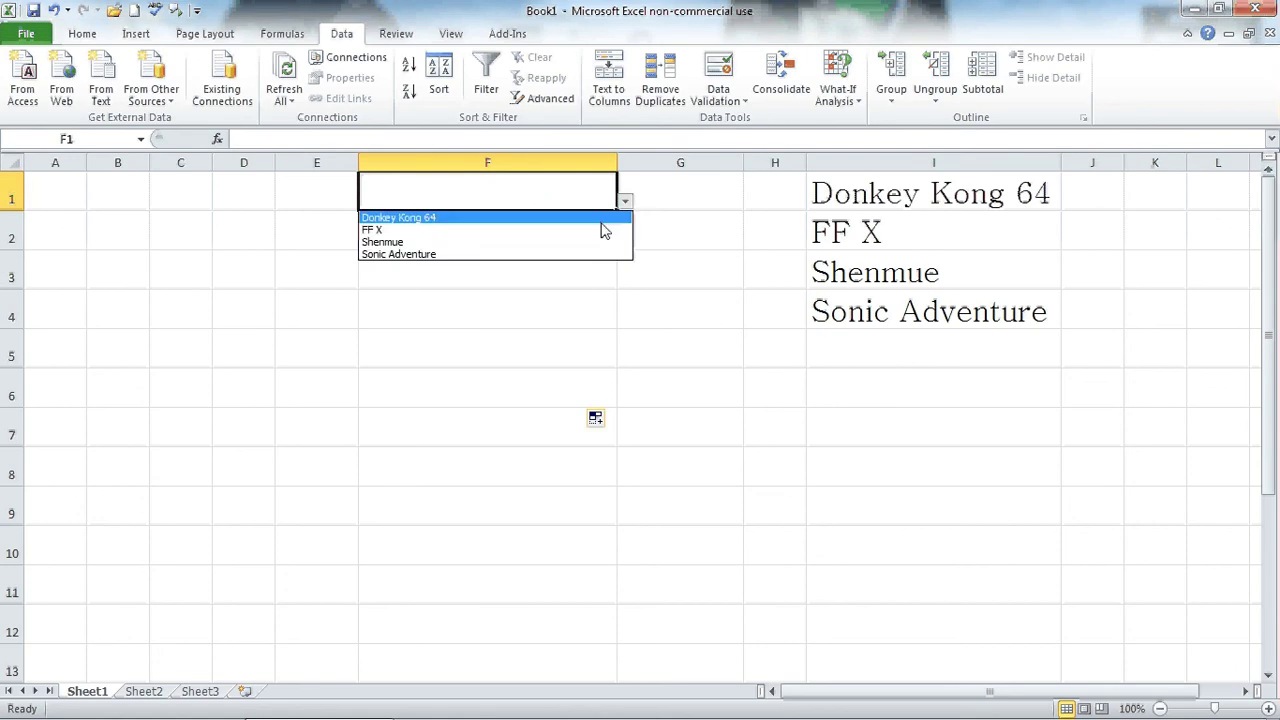
{"action": "left_click", "coordinate": [600, 231]}
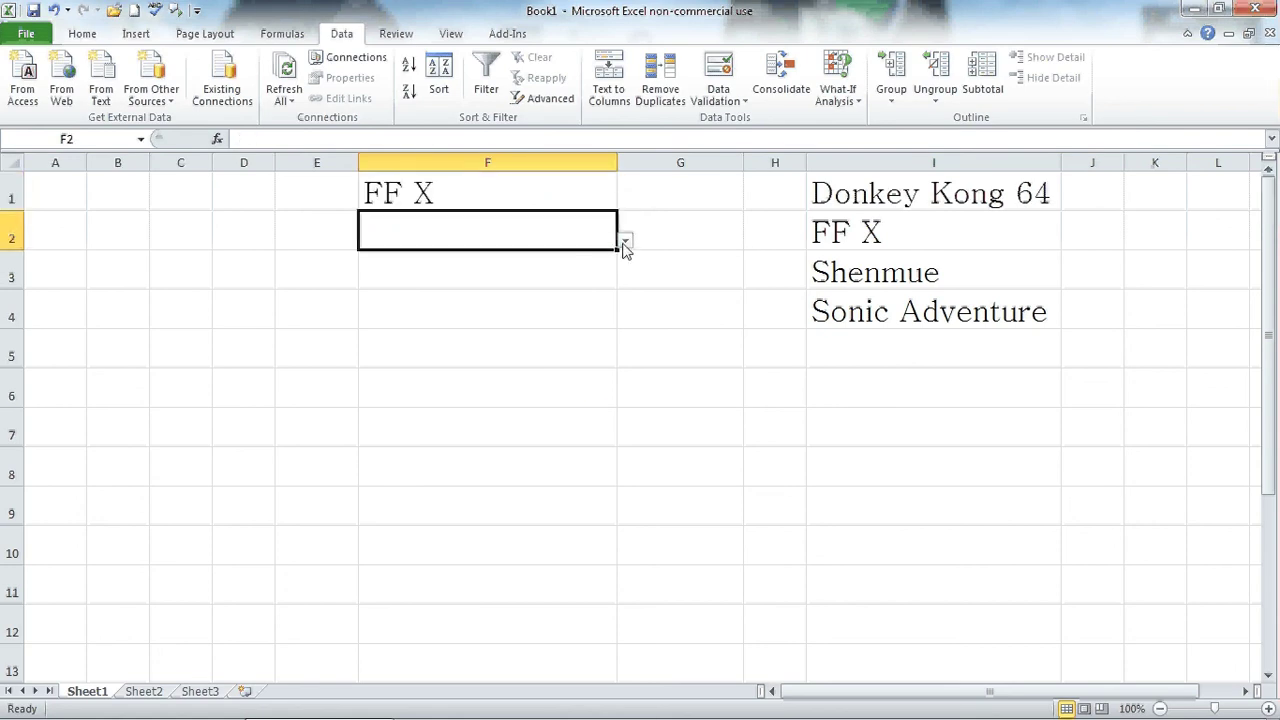
{"action": "left_click", "coordinate": [624, 242]}
{"action": "left_click", "coordinate": [588, 283]}
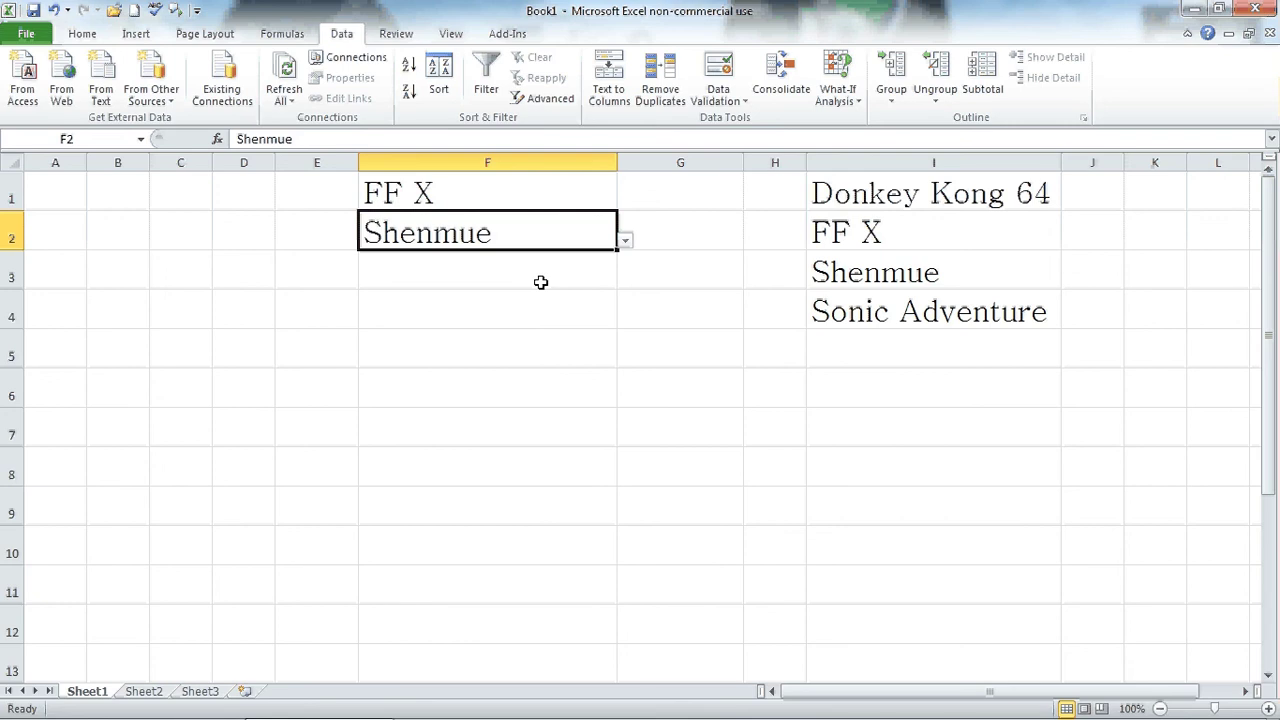
{"action": "left_click", "coordinate": [522, 162]}
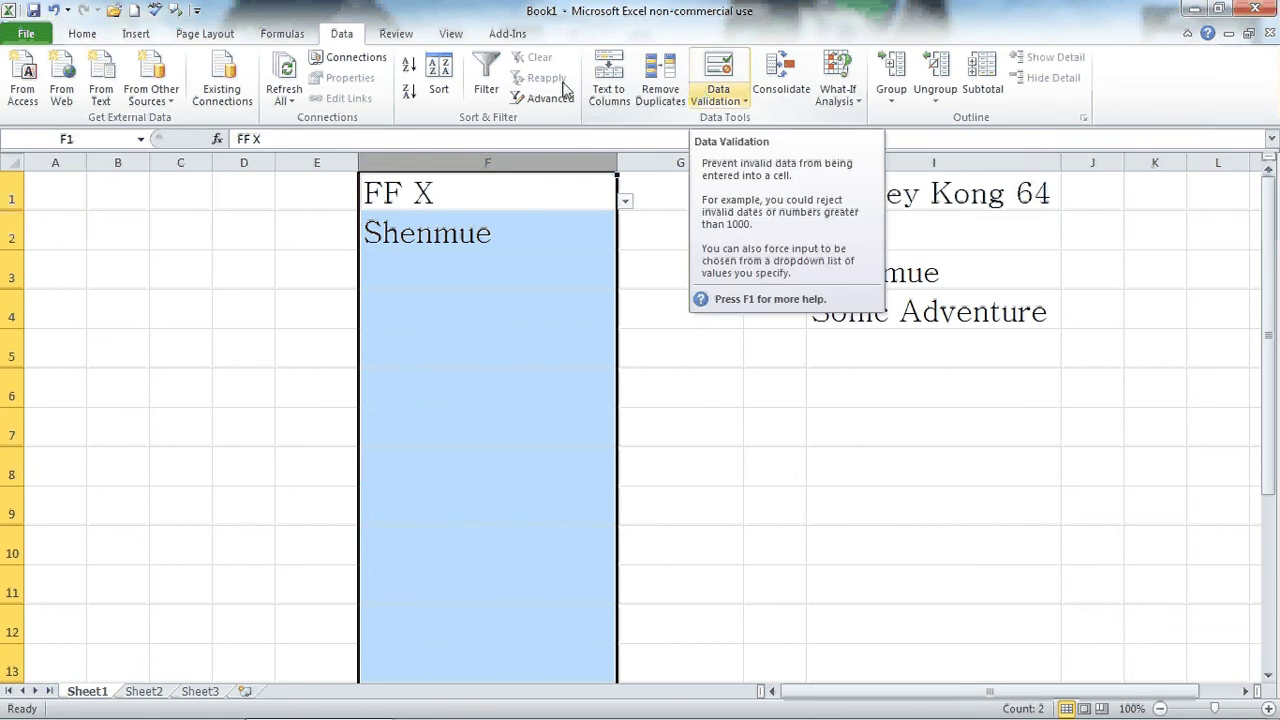
{"action": "left_click", "coordinate": [8, 160]}
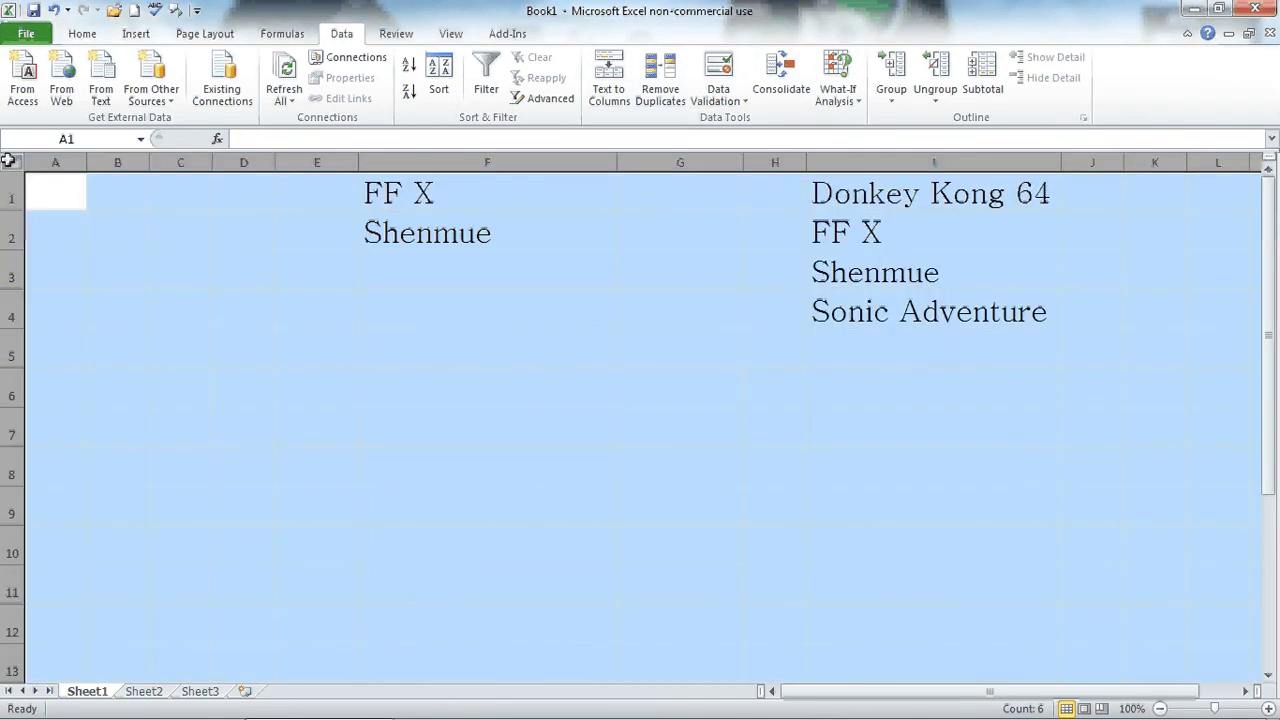
{"action": "left_click", "coordinate": [570, 246]}
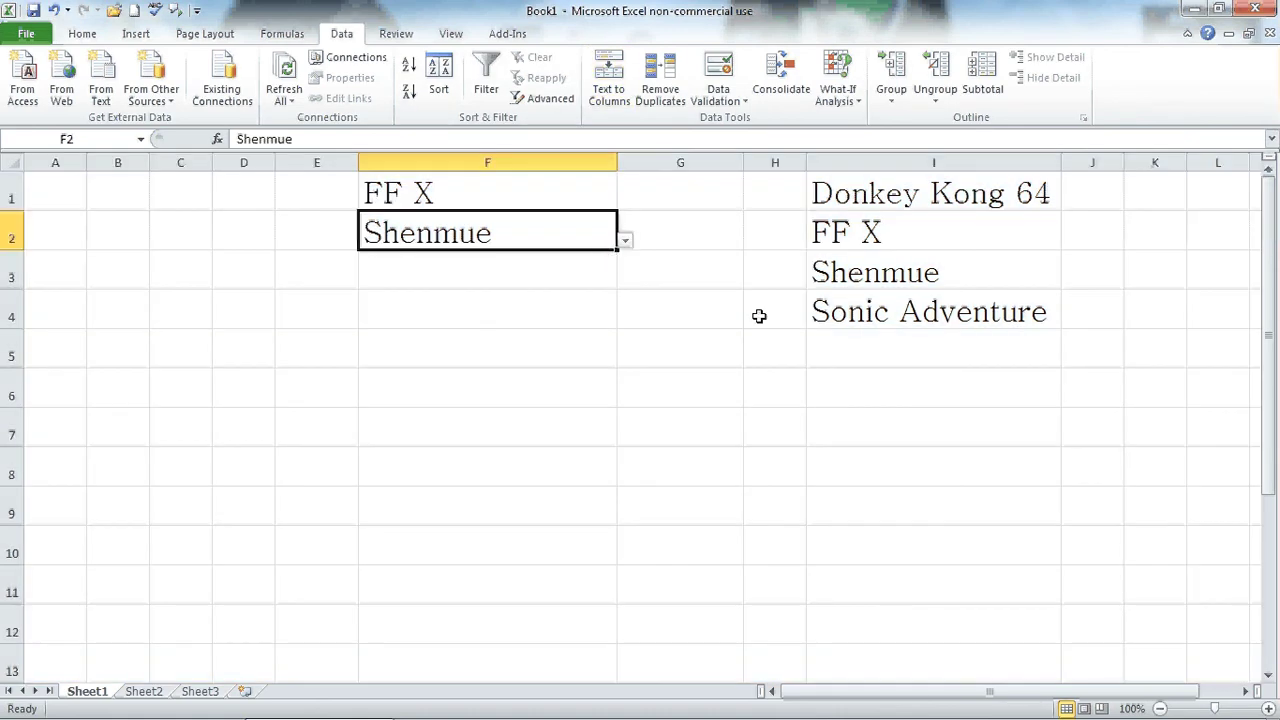